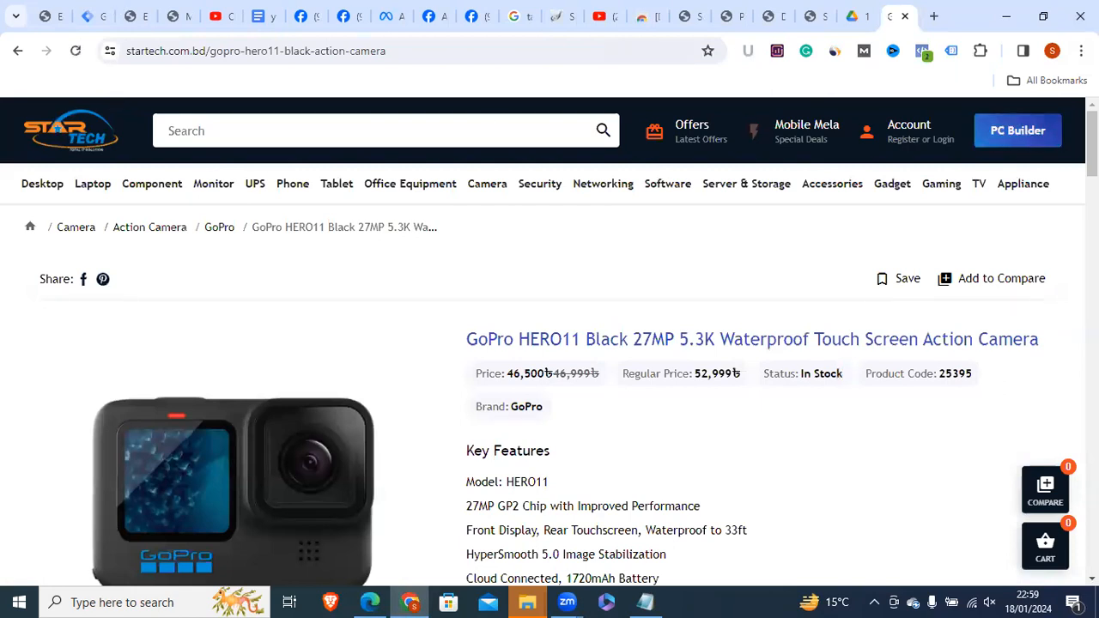
Open the Intel PC category under Gaming PC in the desktop section
{"action": "mouse_move", "coordinate": [839, 283]}
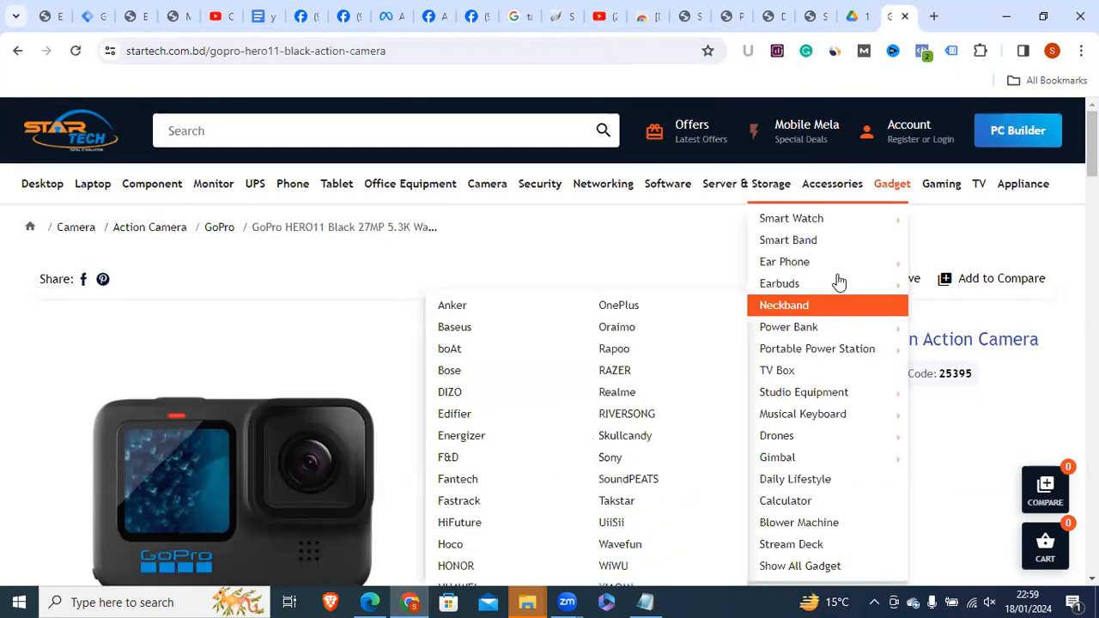
{"action": "mouse_move", "coordinate": [42, 183]}
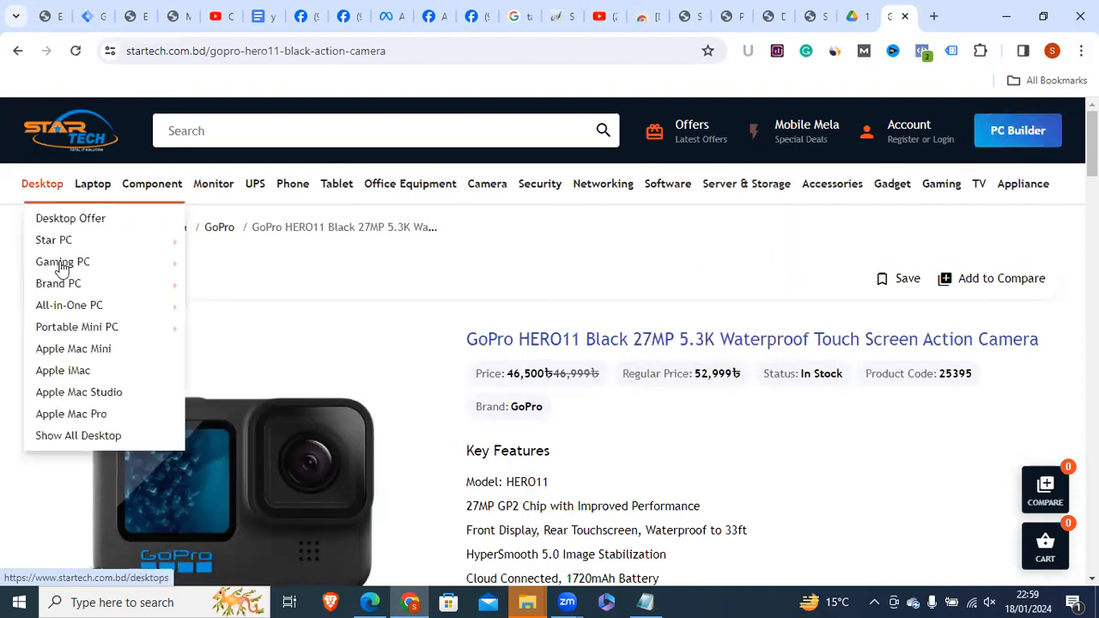
{"action": "mouse_move", "coordinate": [61, 265]}
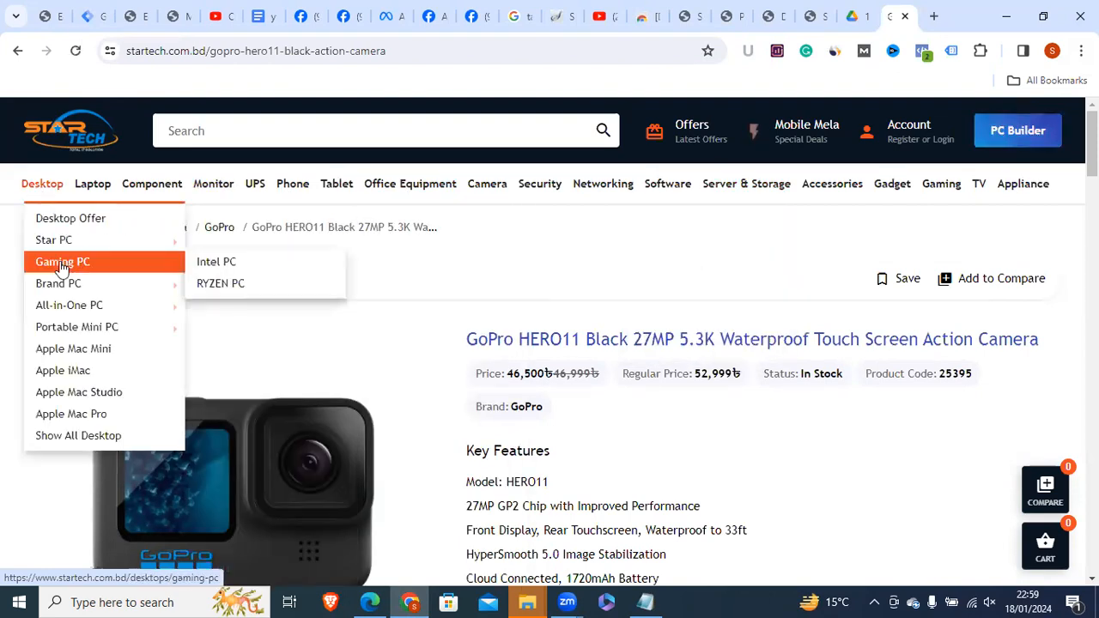
{"action": "left_click", "coordinate": [241, 271]}
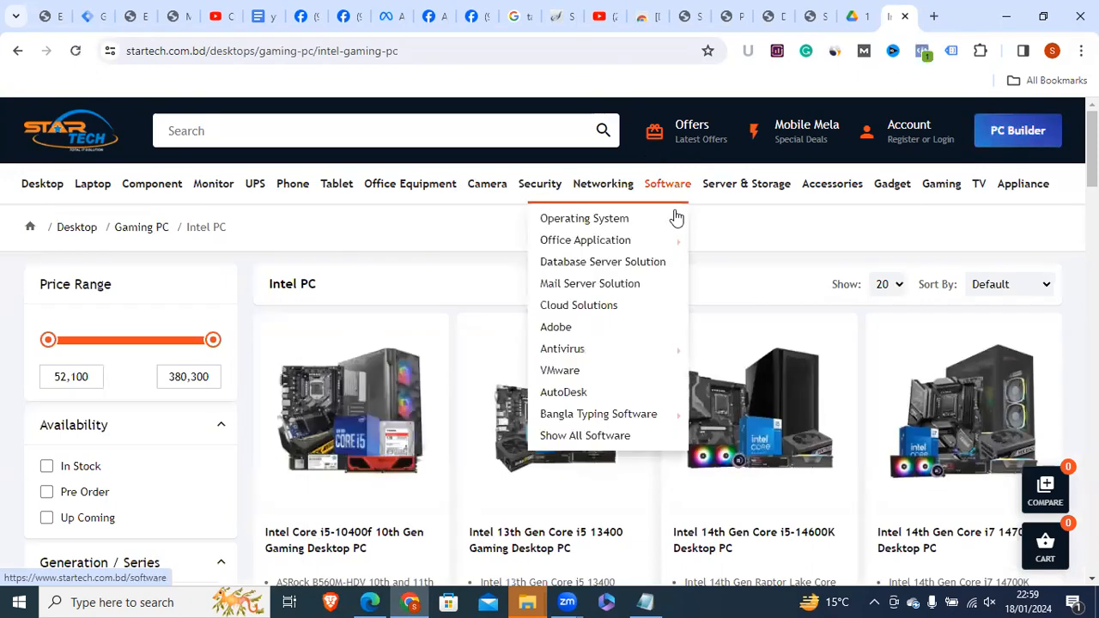
Browse the Intel PC listing and open the Intel Core i5-10400f 10th Gen Gaming Desktop PC product page
{"action": "scroll", "coordinate": [675, 216], "scroll_direction": "down", "scroll_amount": 1}
{"action": "scroll", "coordinate": [549, 344], "scroll_direction": "down", "scroll_amount": 2}
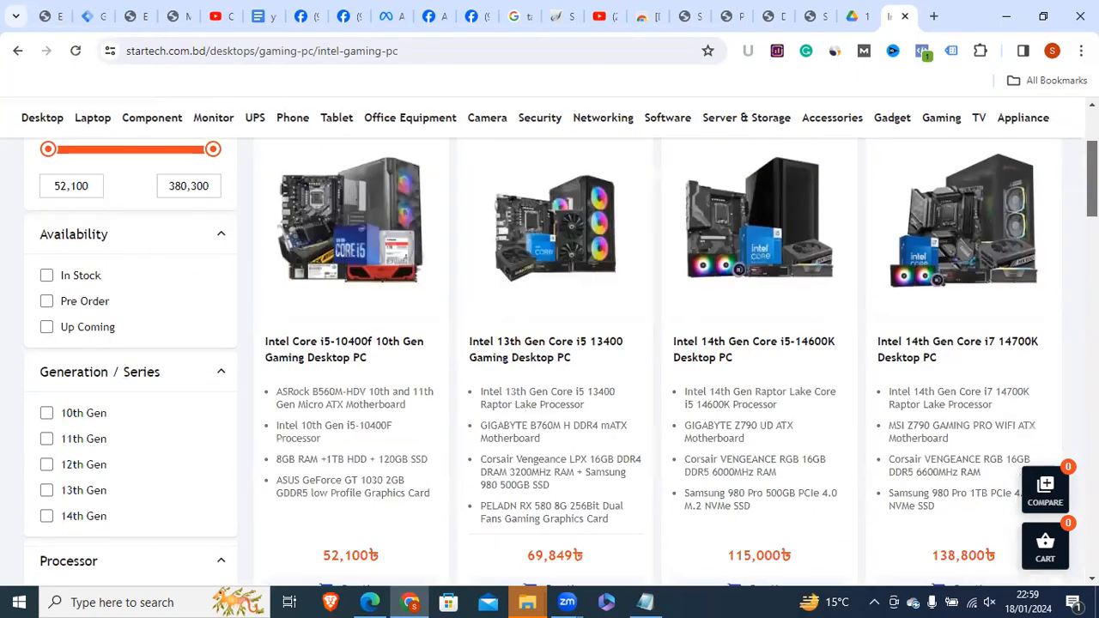
{"action": "scroll", "coordinate": [550, 344], "scroll_direction": "up", "scroll_amount": 2}
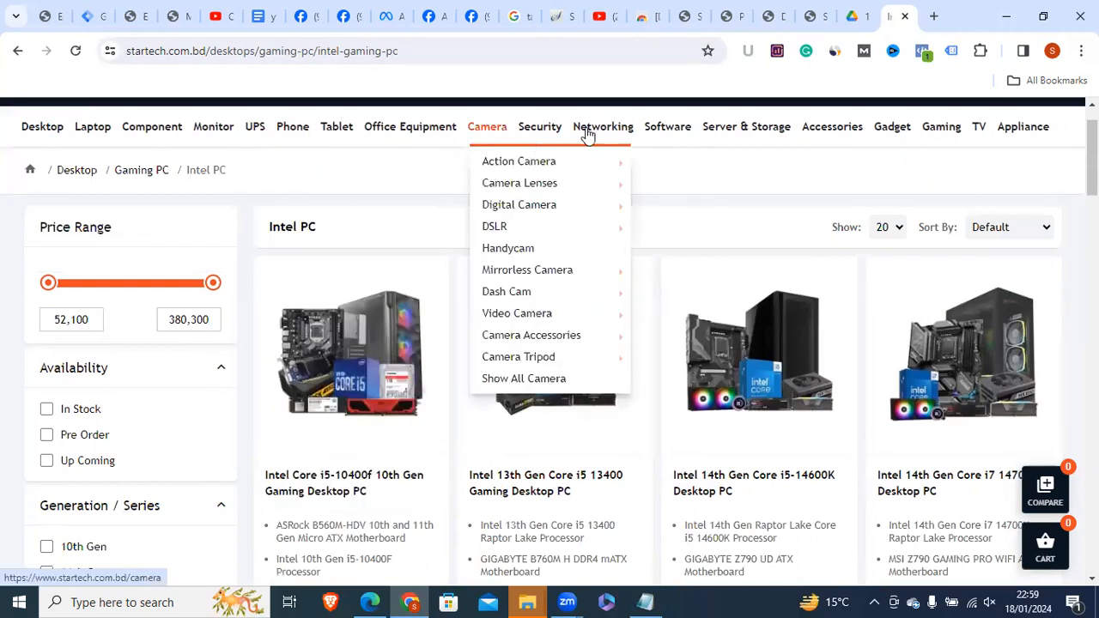
{"action": "mouse_move", "coordinate": [588, 135]}
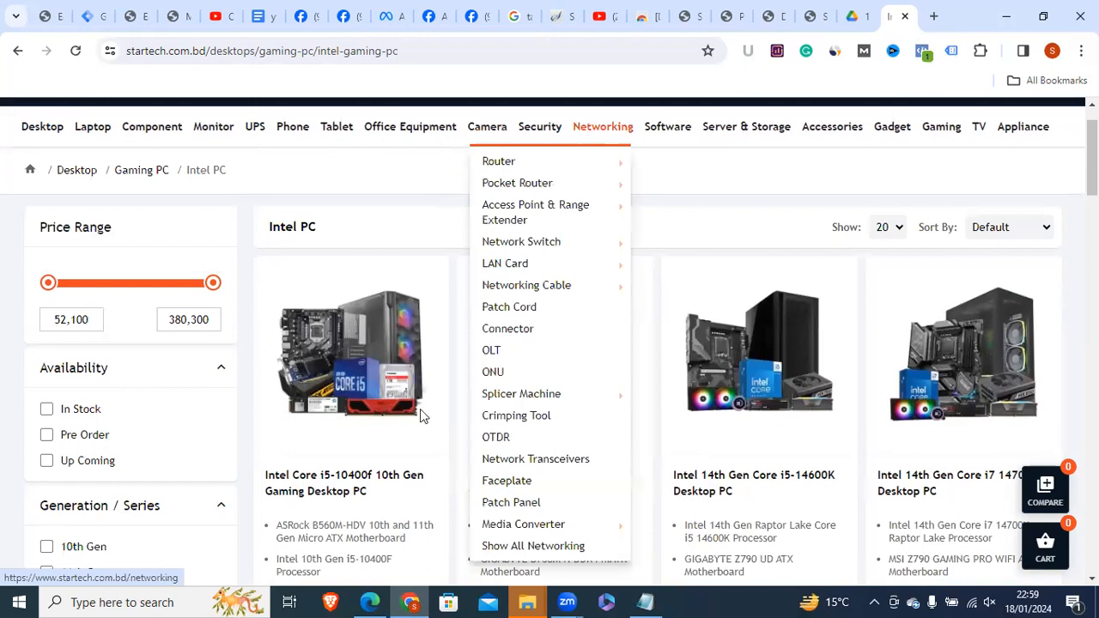
{"action": "scroll", "coordinate": [420, 409], "scroll_direction": "down", "scroll_amount": 2}
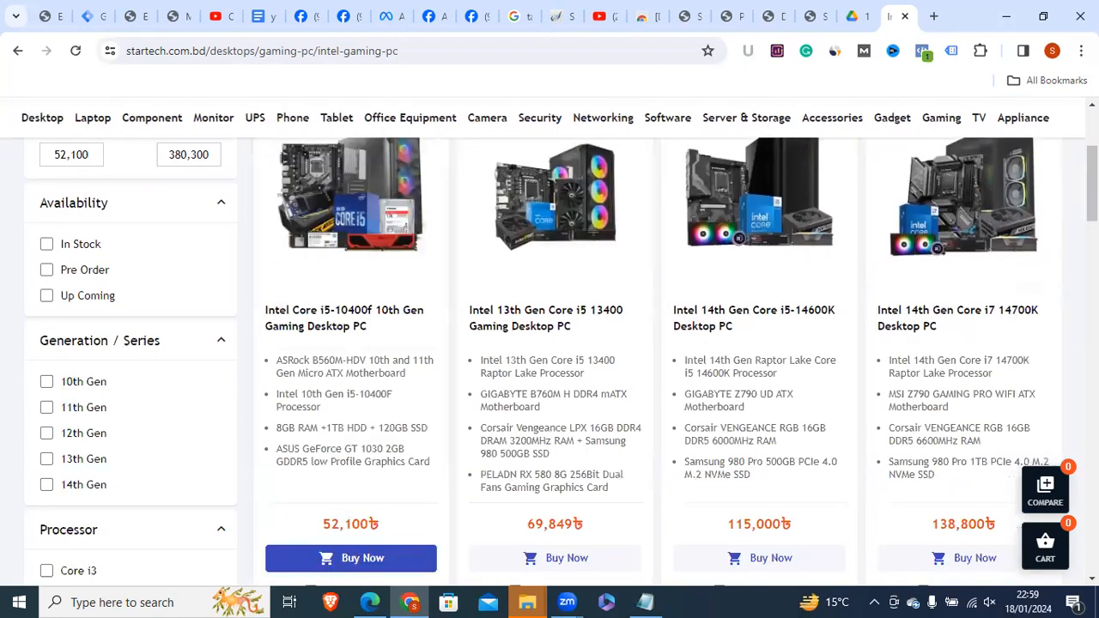
{"action": "scroll", "coordinate": [990, 236], "scroll_direction": "down", "scroll_amount": 1}
{"action": "scroll", "coordinate": [470, 394], "scroll_direction": "down", "scroll_amount": 1}
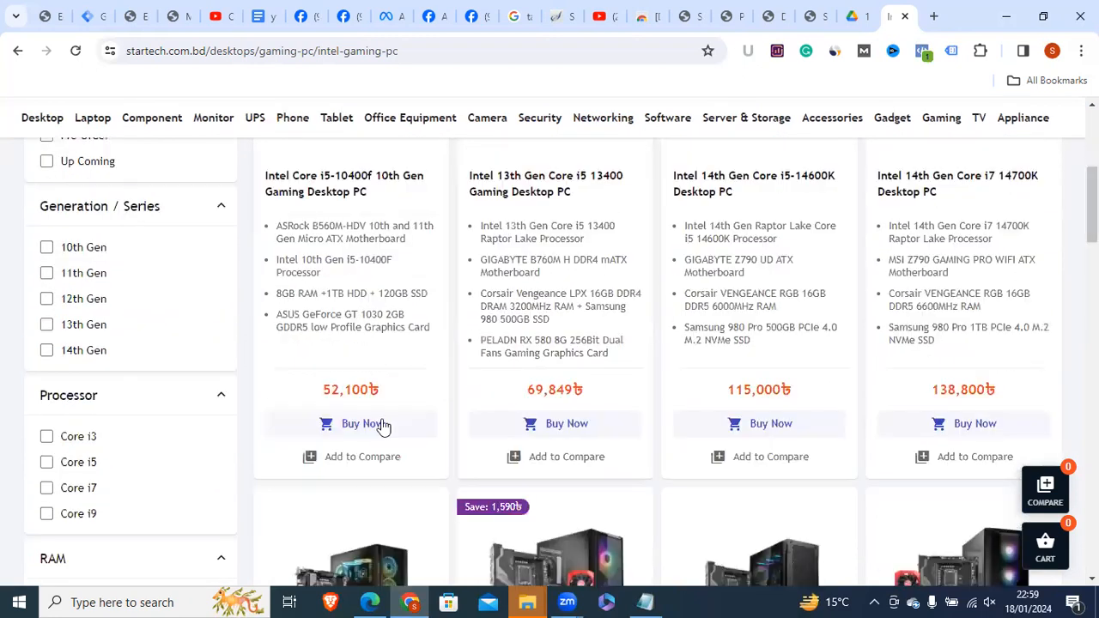
{"action": "left_click", "coordinate": [319, 183]}
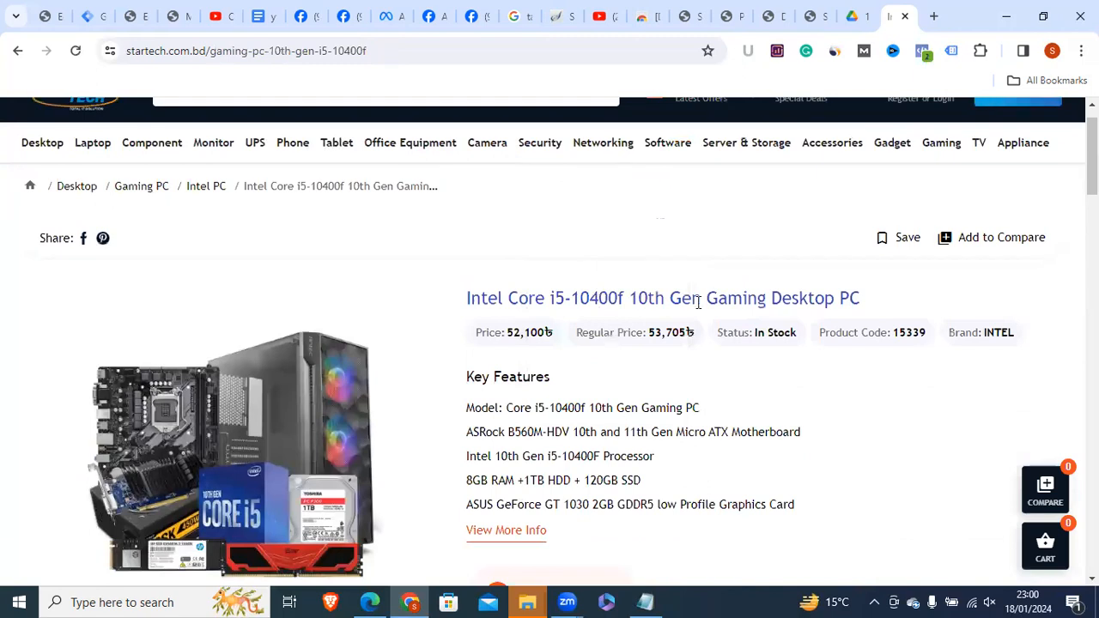
Review the Intel Core i5-10400f desktop's details and add one unit to the cart with Buy Now
{"action": "left_click_drag", "start_coordinate": [551, 298], "coordinate": [679, 298]}
{"action": "left_click", "coordinate": [663, 299]}
{"action": "scroll", "coordinate": [125, 133], "scroll_direction": "up", "scroll_amount": 1}
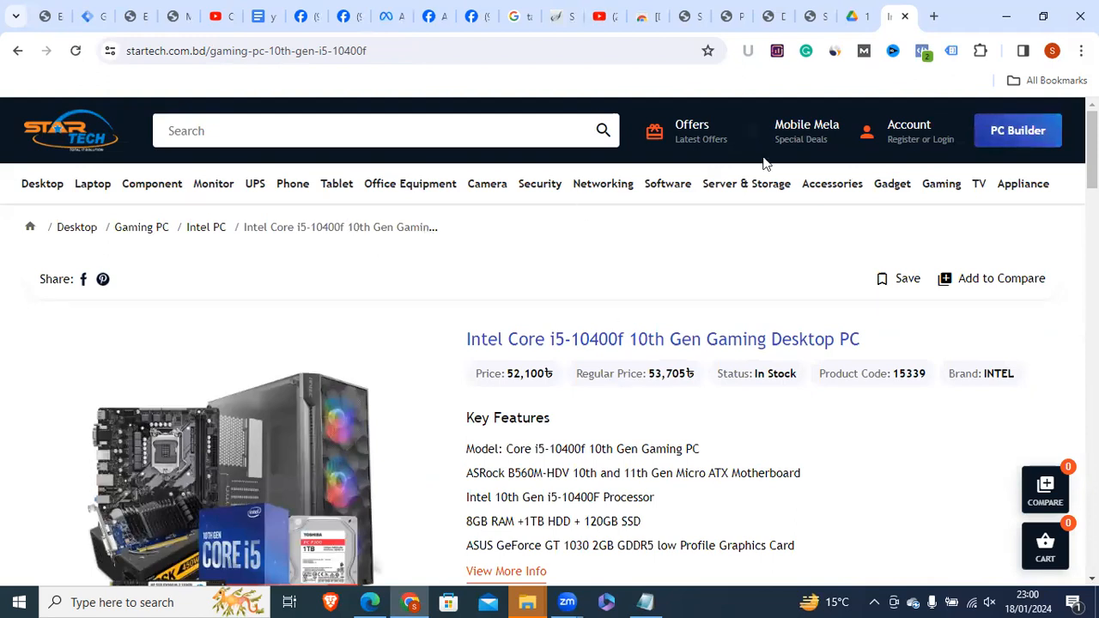
{"action": "scroll", "coordinate": [550, 343], "scroll_direction": "down", "scroll_amount": 1}
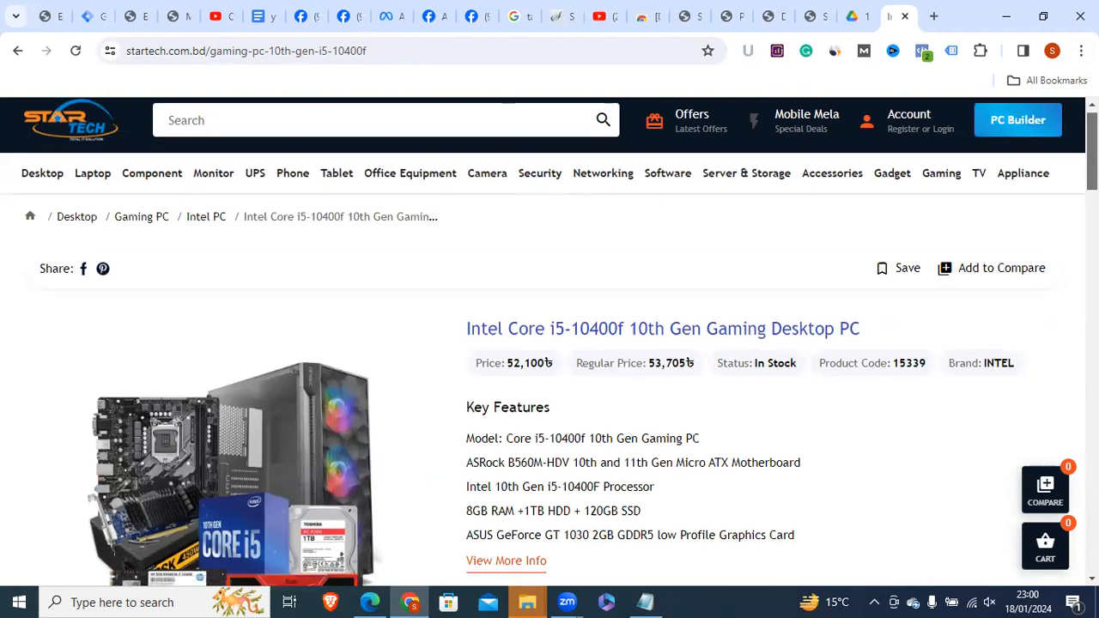
{"action": "scroll", "coordinate": [550, 343], "scroll_direction": "down", "scroll_amount": 1}
{"action": "scroll", "coordinate": [550, 343], "scroll_direction": "down", "scroll_amount": 1}
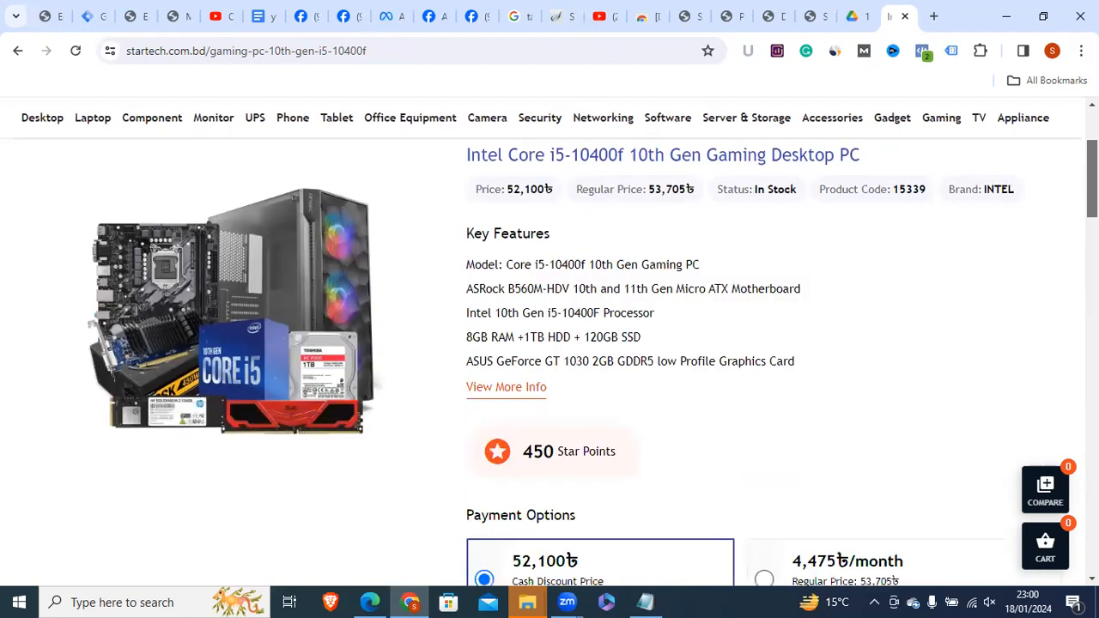
{"action": "scroll", "coordinate": [550, 346], "scroll_direction": "down", "scroll_amount": 2}
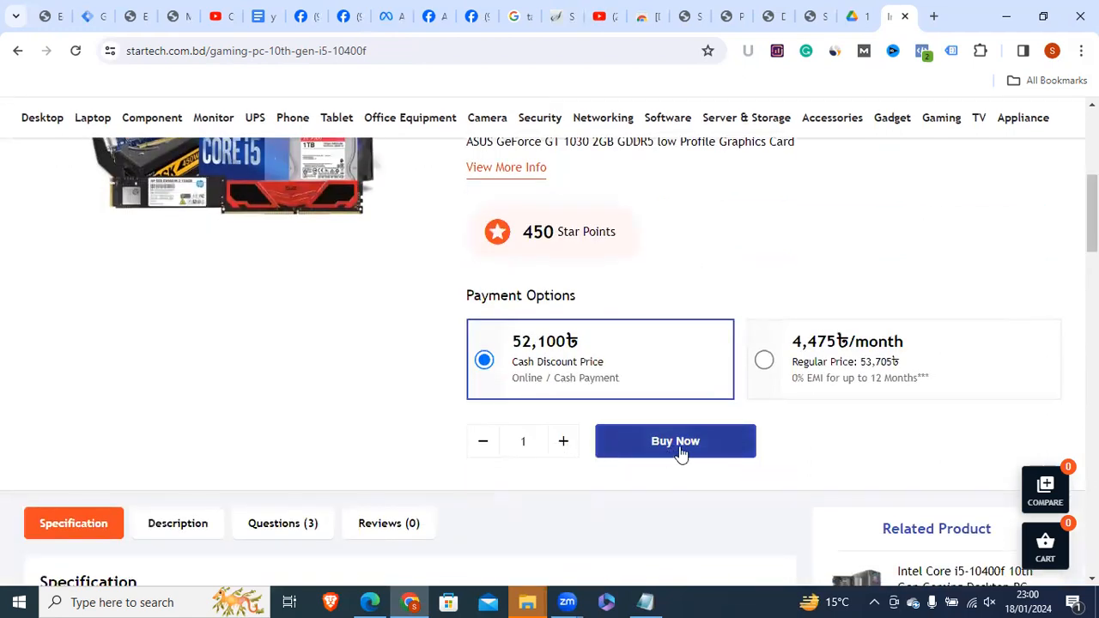
{"action": "left_click", "coordinate": [646, 441]}
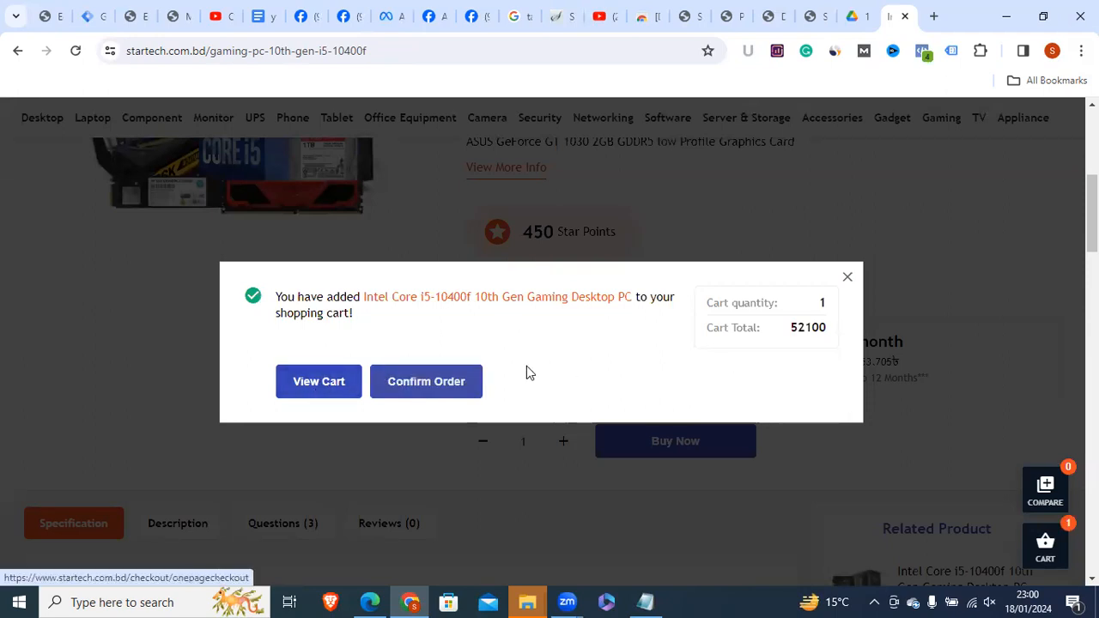
View the shopping cart and highlight the "cart" ending of the page's address
{"action": "left_click", "coordinate": [324, 390]}
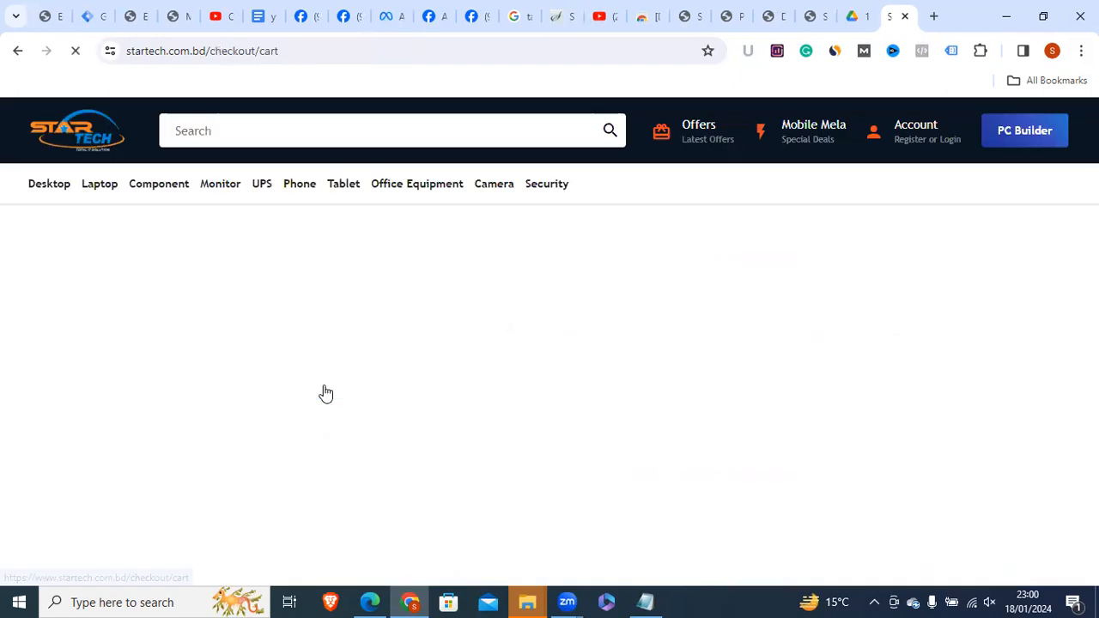
{"action": "left_click", "coordinate": [283, 51]}
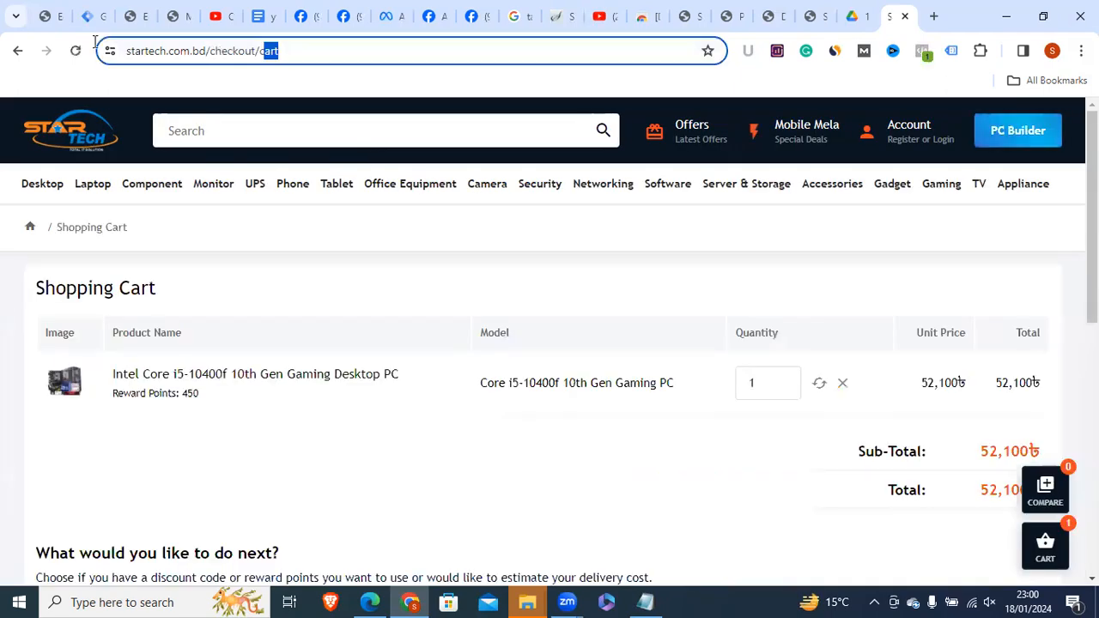
{"action": "left_click", "coordinate": [371, 51]}
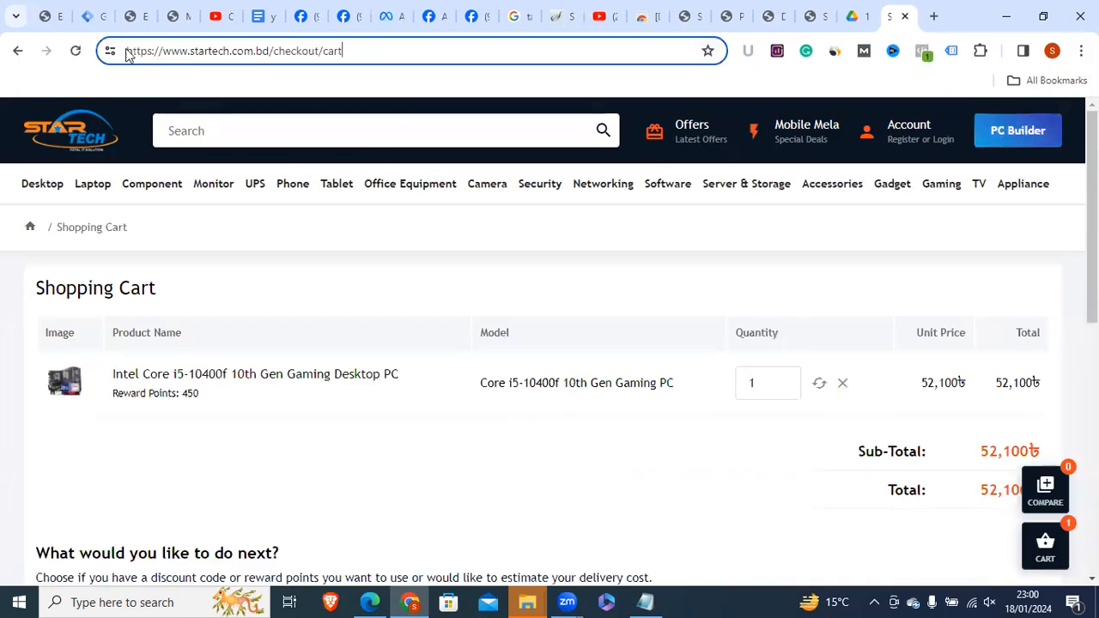
{"action": "left_click_drag", "start_coordinate": [128, 51], "coordinate": [342, 53]}
{"action": "left_click", "coordinate": [375, 49]}
{"action": "double_click", "coordinate": [326, 51]}
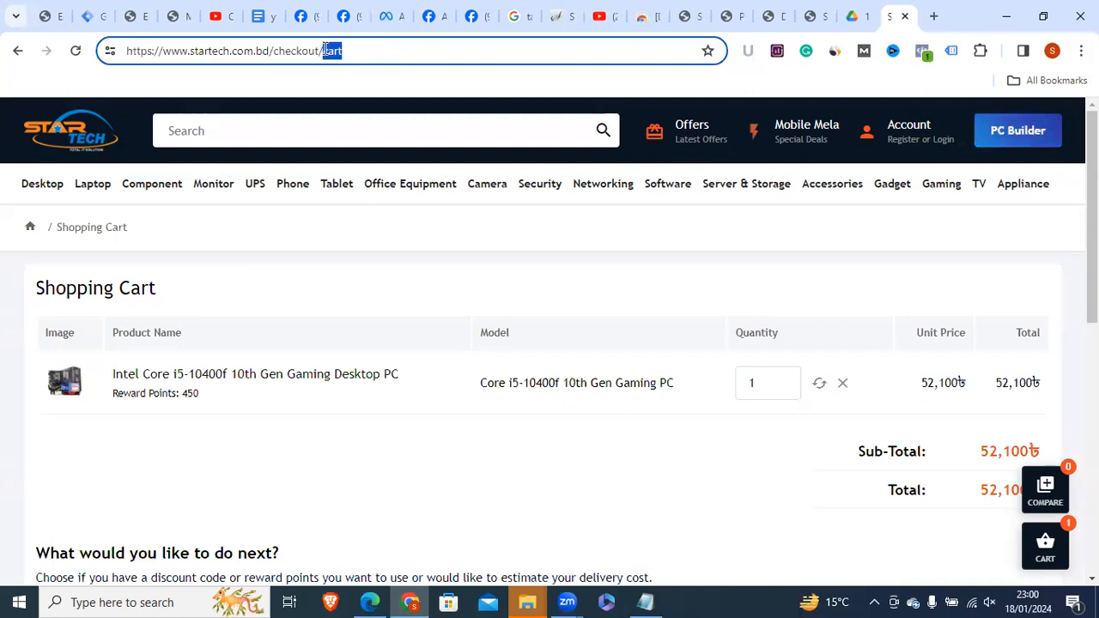
{"action": "left_click", "coordinate": [374, 51]}
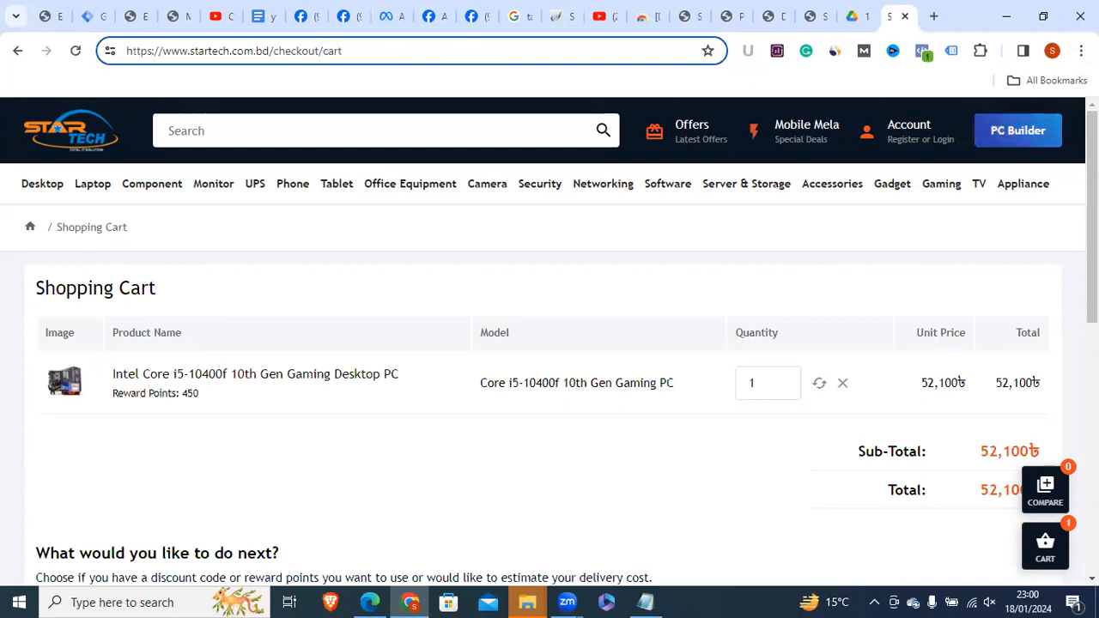
Look over the coupon and voucher options in the cart and proceed to checkout with Confirm Order
{"action": "scroll", "coordinate": [550, 343], "scroll_direction": "down", "scroll_amount": 1}
{"action": "scroll", "coordinate": [549, 343], "scroll_direction": "down", "scroll_amount": 3}
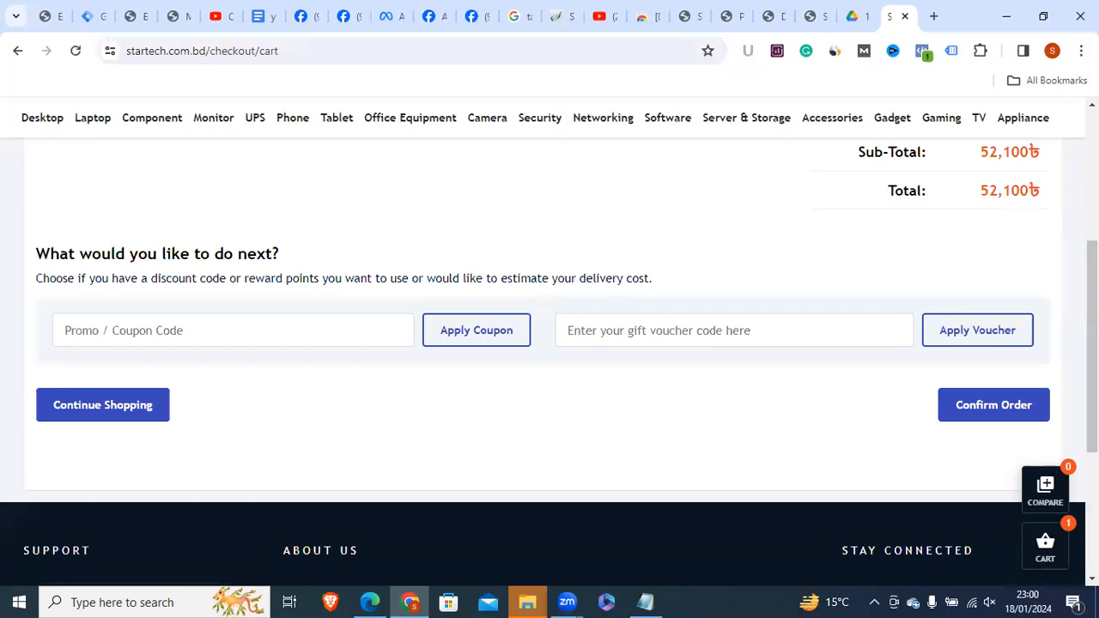
{"action": "scroll", "coordinate": [549, 343], "scroll_direction": "down", "scroll_amount": 1}
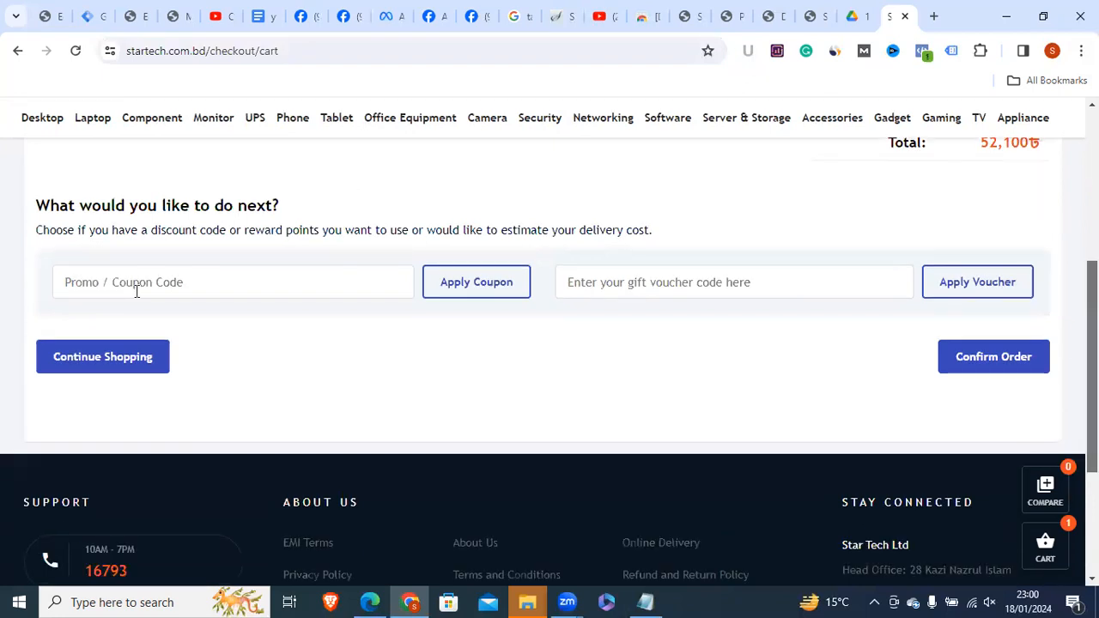
{"action": "left_click", "coordinate": [498, 294]}
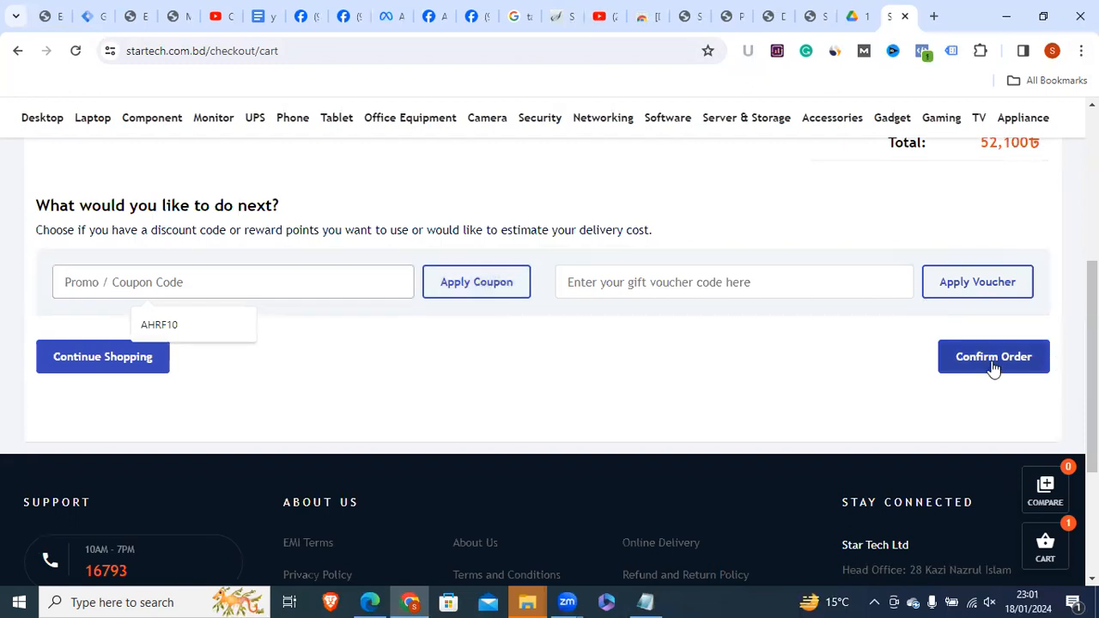
{"action": "left_click", "coordinate": [943, 357]}
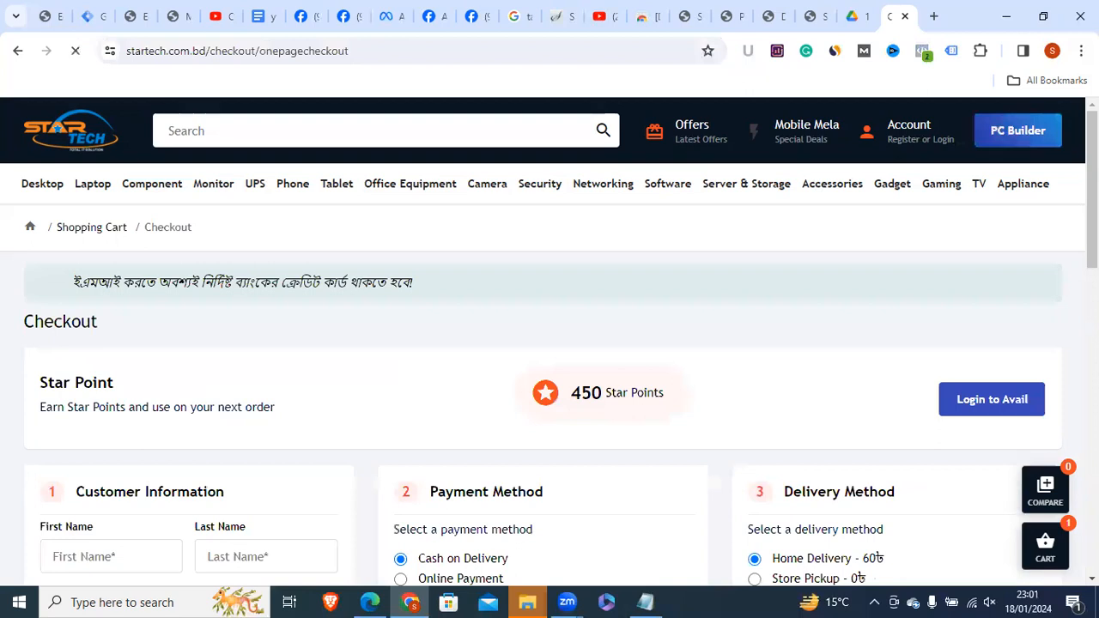
Examine the "onepagecheckout" ending of the checkout page's address
{"action": "left_click_drag", "start_coordinate": [343, 49], "coordinate": [262, 40]}
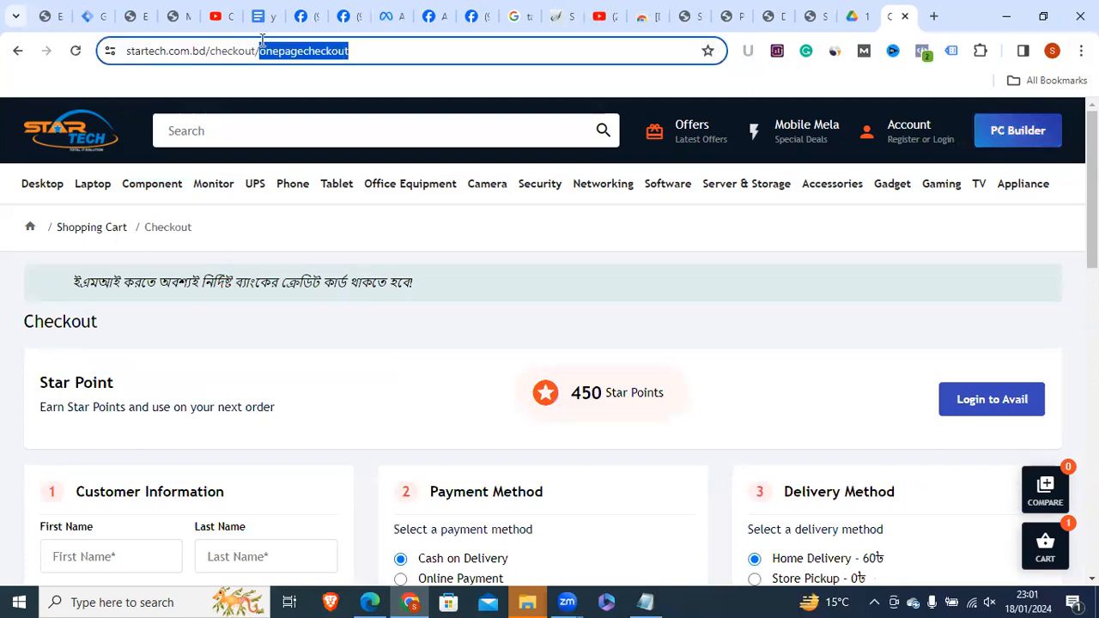
{"action": "left_click", "coordinate": [417, 51]}
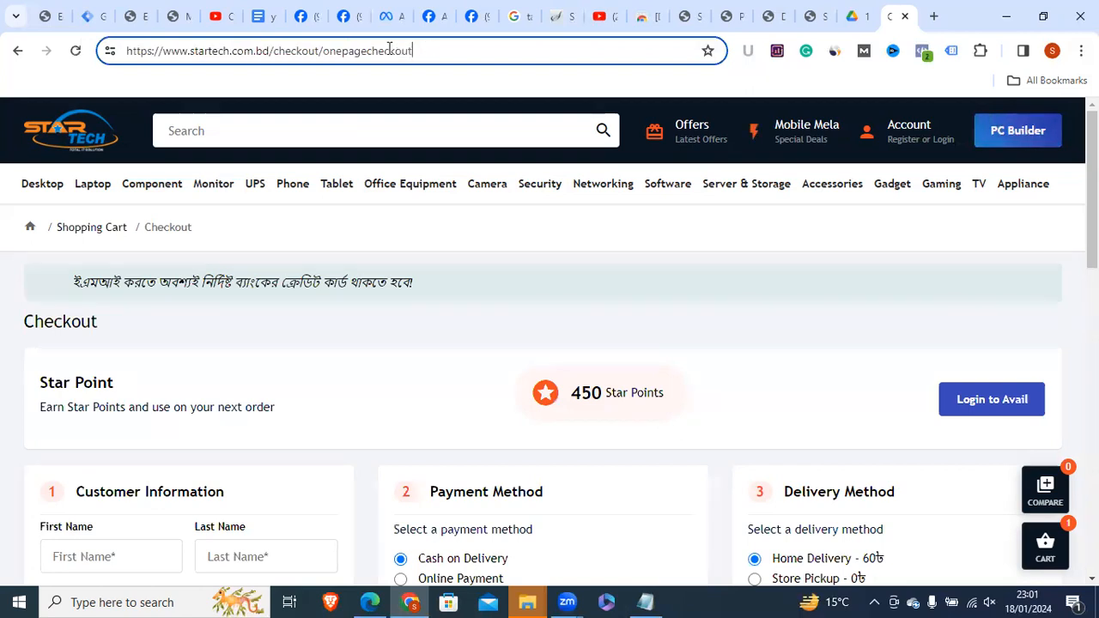
{"action": "double_click", "coordinate": [404, 51]}
{"action": "left_click_drag", "start_coordinate": [414, 51], "coordinate": [367, 51]}
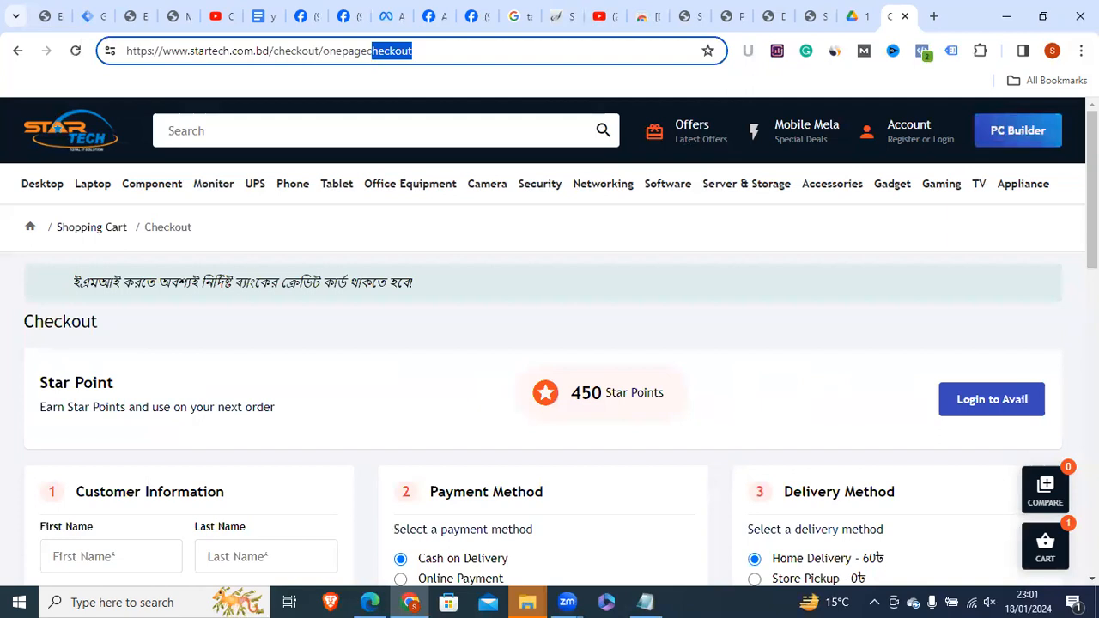
Switch the payment method to Online Payment and back to Cash on Delivery
{"action": "left_click_drag", "start_coordinate": [1093, 189], "coordinate": [1093, 234]}
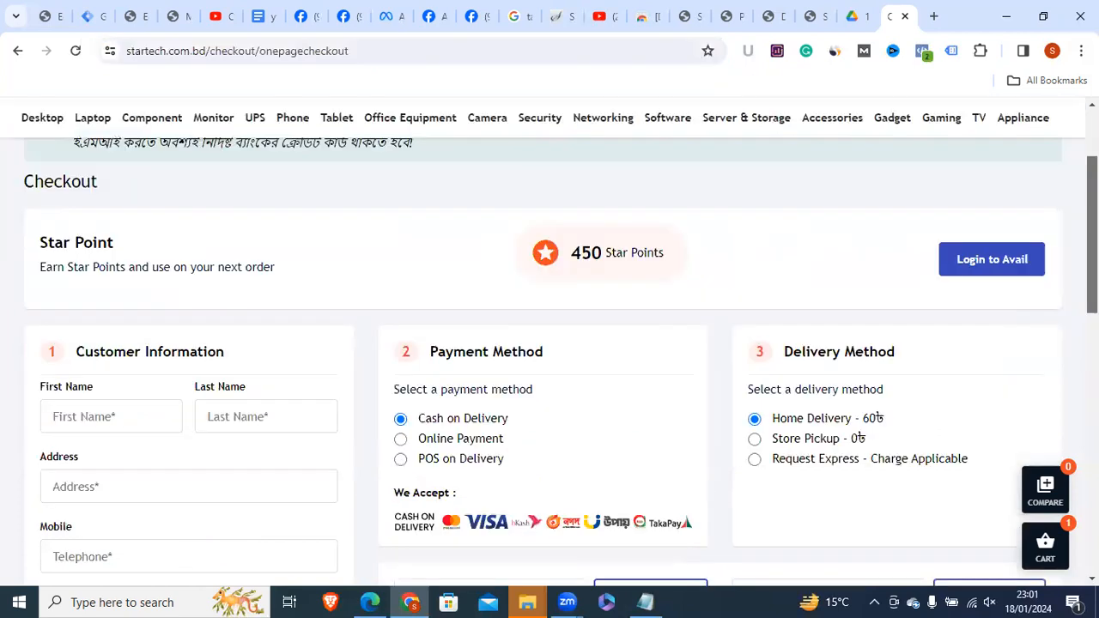
{"action": "scroll", "coordinate": [454, 253], "scroll_direction": "down", "scroll_amount": 2}
{"action": "triple_click", "coordinate": [399, 220]}
{"action": "left_click", "coordinate": [430, 307]}
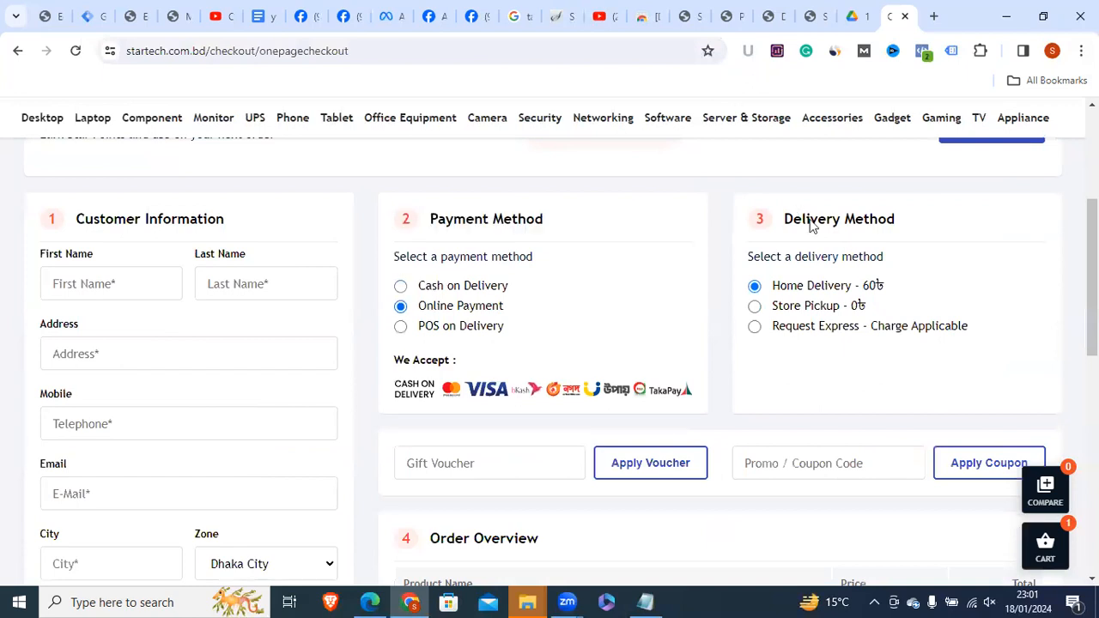
{"action": "scroll", "coordinate": [961, 243], "scroll_direction": "down", "scroll_amount": 1}
{"action": "left_click_drag", "start_coordinate": [786, 211], "coordinate": [831, 210]}
{"action": "left_click", "coordinate": [656, 190]}
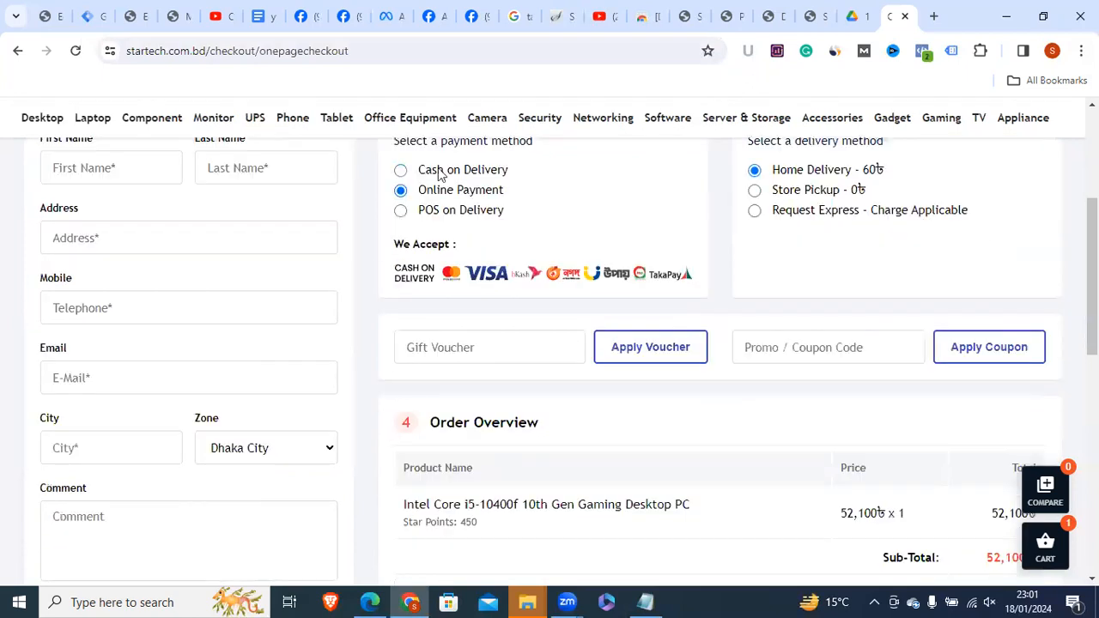
{"action": "left_click", "coordinate": [437, 172]}
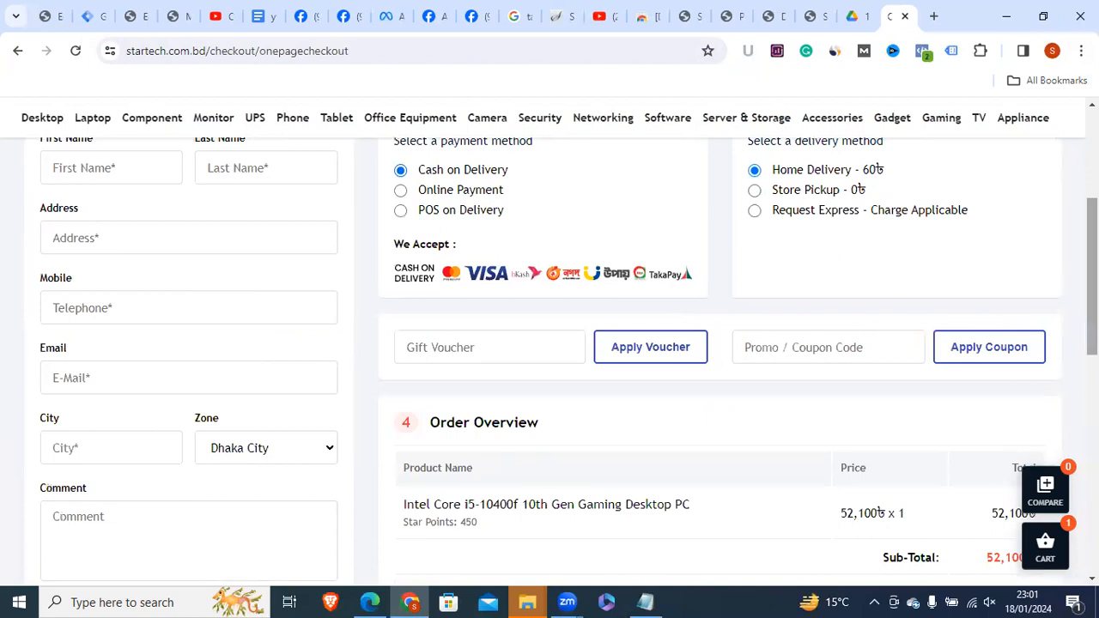
Autofill the customer information with the saved name, address, mobile number and e-mail
{"action": "scroll", "coordinate": [59, 328], "scroll_direction": "up", "scroll_amount": 2}
{"action": "left_click_drag", "start_coordinate": [76, 284], "coordinate": [229, 304]}
{"action": "left_click", "coordinate": [121, 353]}
{"action": "key", "text": "Down"}
{"action": "key", "text": "Return"}
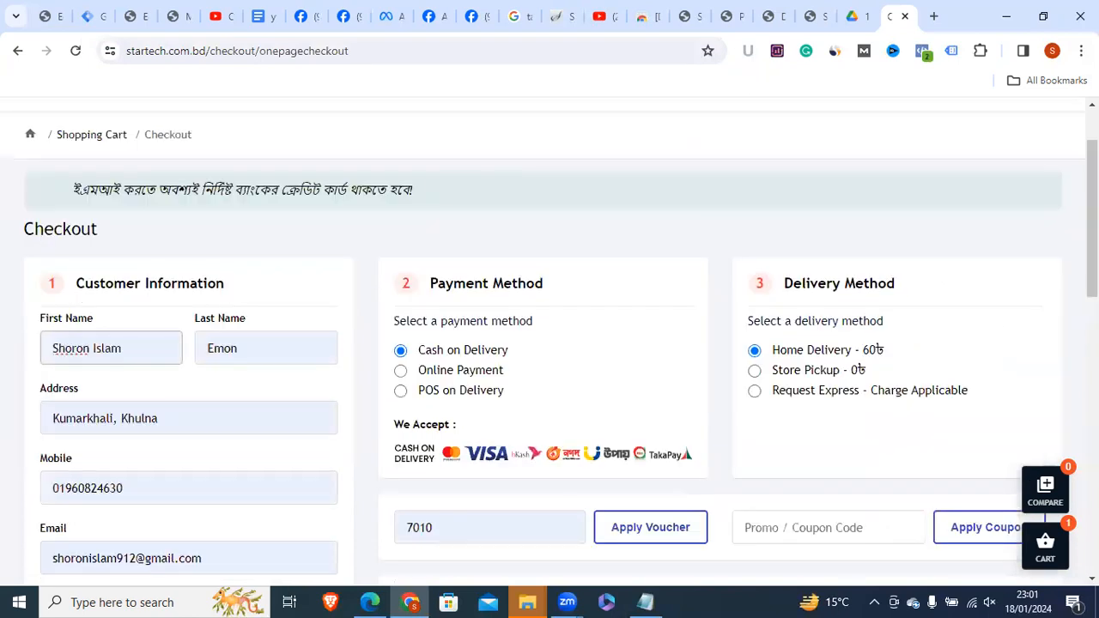
Confirm the order at checkout and highlight the "success" ending of the resulting page's address
{"action": "left_click_drag", "start_coordinate": [1093, 219], "coordinate": [1093, 436]}
{"action": "left_click", "coordinate": [1011, 419]}
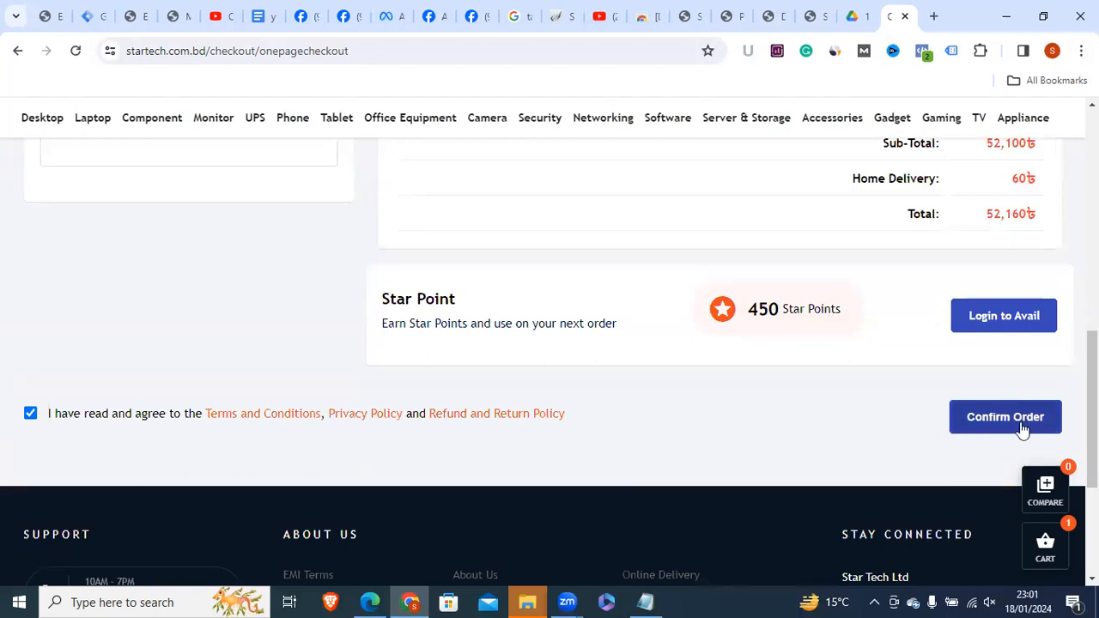
{"action": "left_click", "coordinate": [1022, 430]}
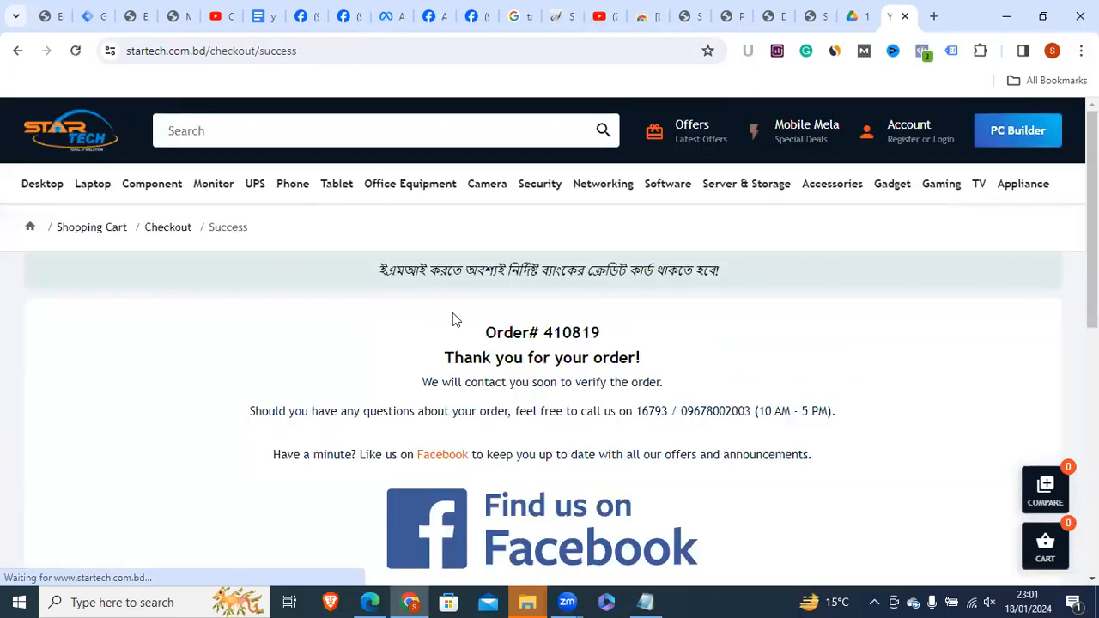
{"action": "double_click", "coordinate": [277, 51]}
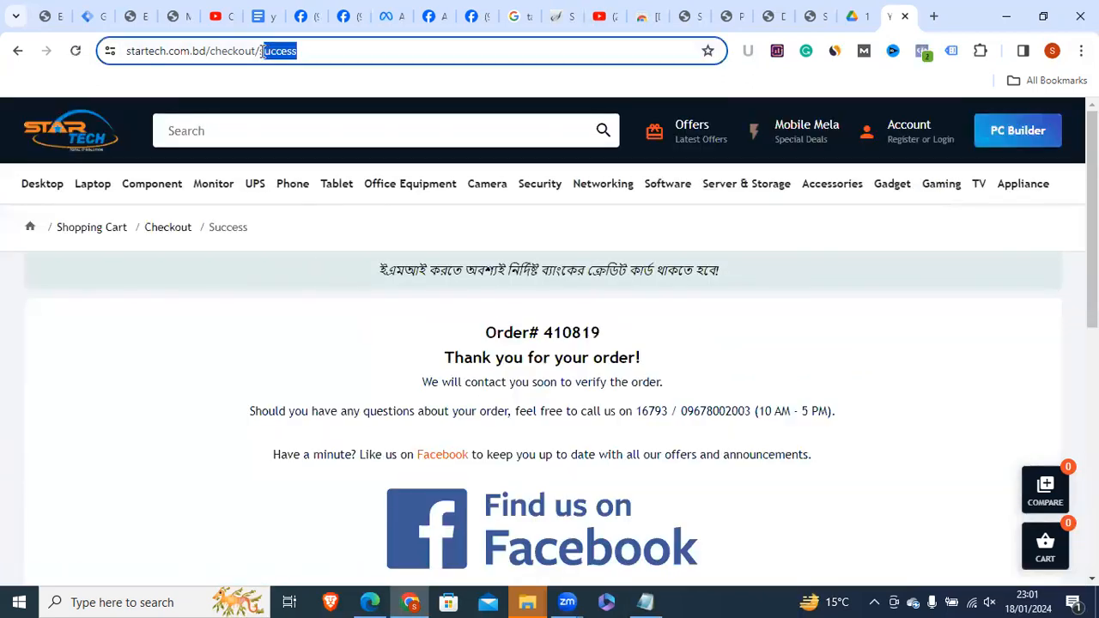
Highlight the "success" ending of the order confirmation page's full address
{"action": "left_click", "coordinate": [374, 49]}
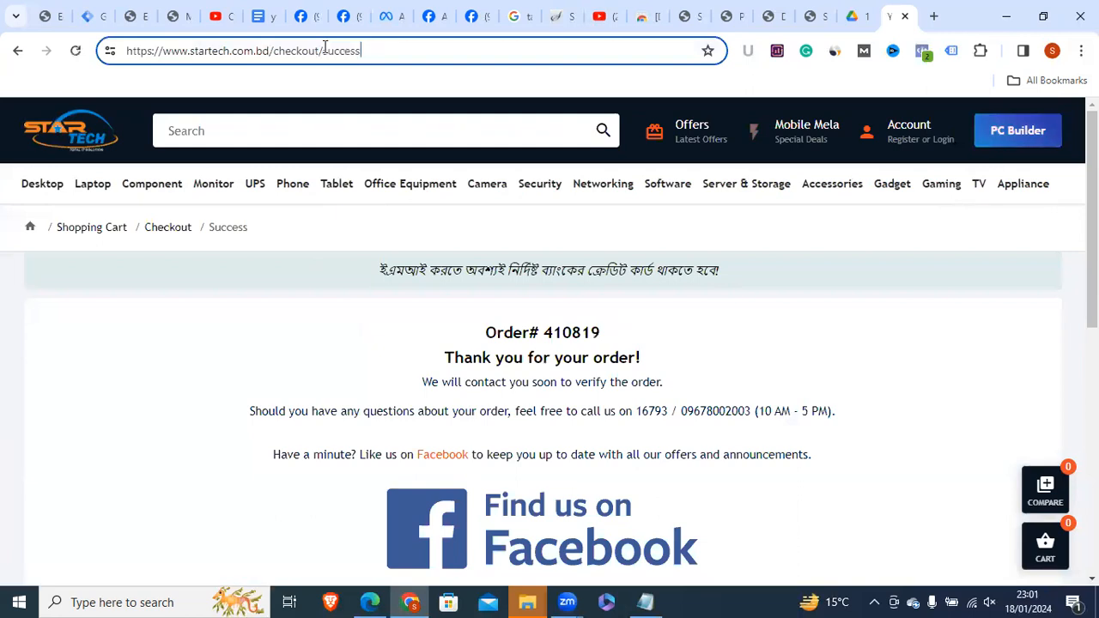
{"action": "key", "text": "shift+Left"}
{"action": "key", "text": "shift+Left"}
{"action": "key", "text": "shift+Left"}
{"action": "key", "text": "shift+Left"}
{"action": "key", "text": "shift+Left"}
{"action": "key", "text": "shift+Left"}
{"action": "key", "text": "shift+Left"}
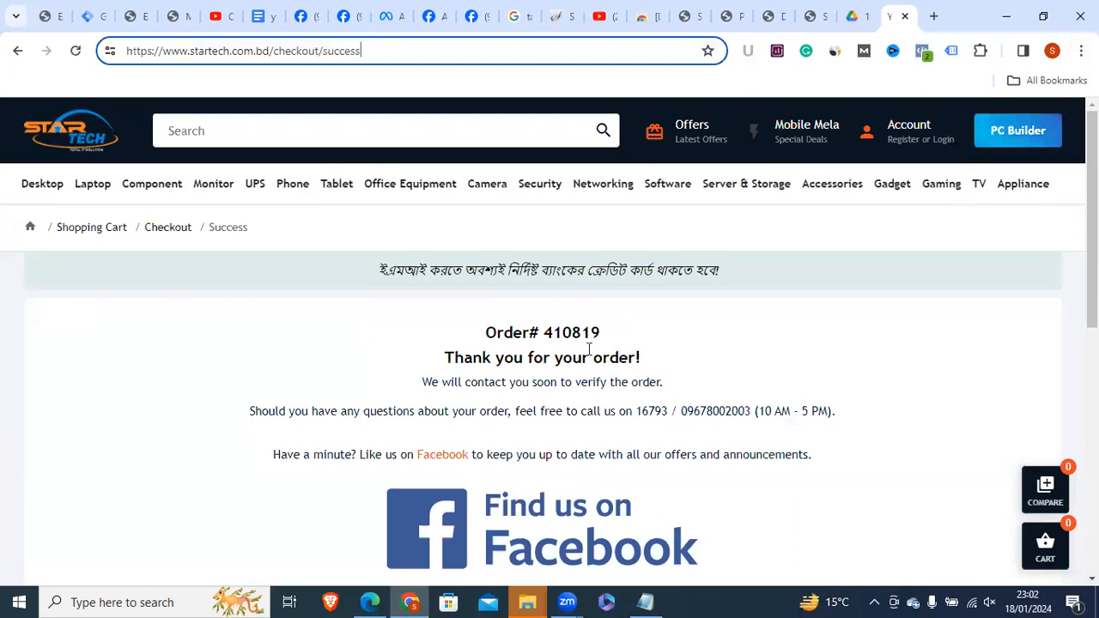
Highlight the order number and the "Thank you for your order!" line on the confirmation page
{"action": "left_click_drag", "start_coordinate": [486, 333], "coordinate": [552, 335]}
{"action": "left_click_drag", "start_coordinate": [626, 337], "coordinate": [647, 354]}
{"action": "left_click_drag", "start_coordinate": [247, 49], "coordinate": [259, 49]}
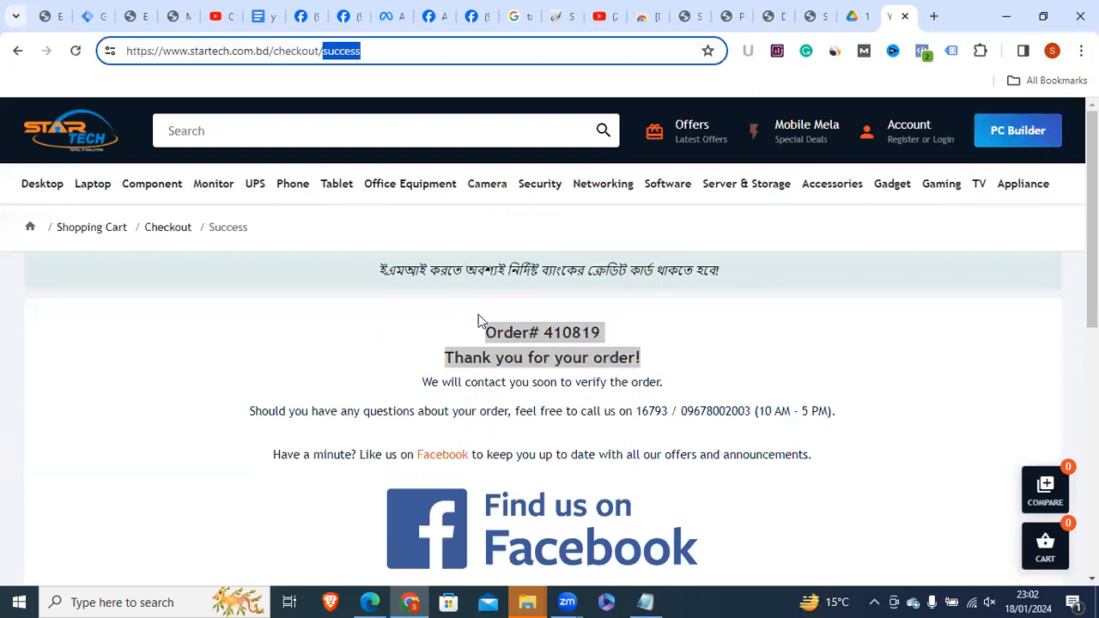
{"action": "left_click", "coordinate": [520, 324]}
{"action": "left_click_drag", "start_coordinate": [482, 333], "coordinate": [662, 366]}
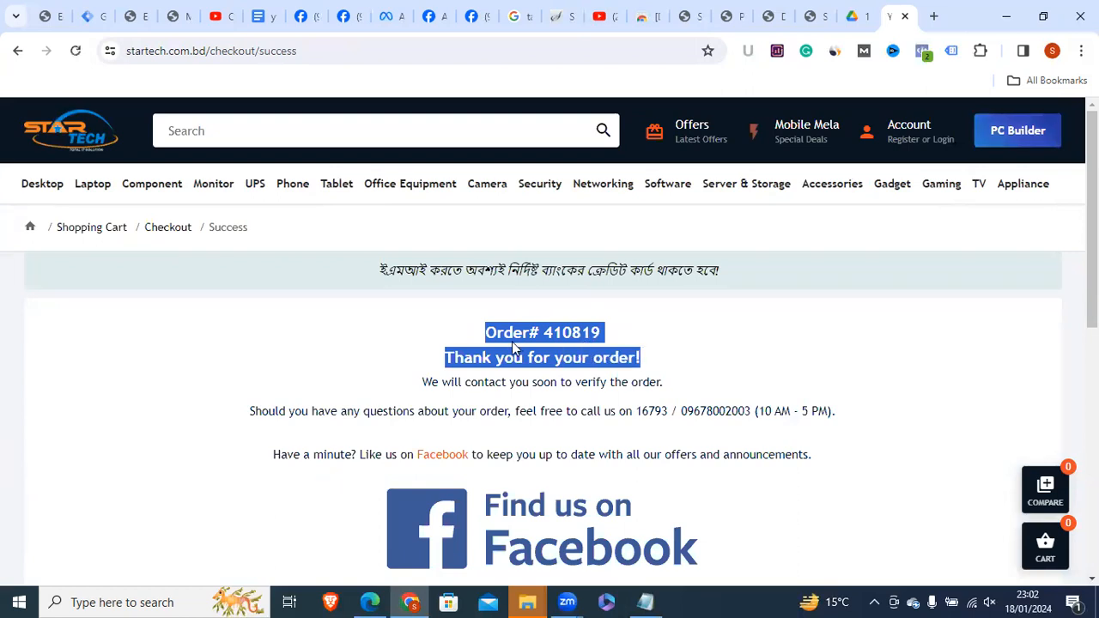
{"action": "left_click", "coordinate": [423, 312]}
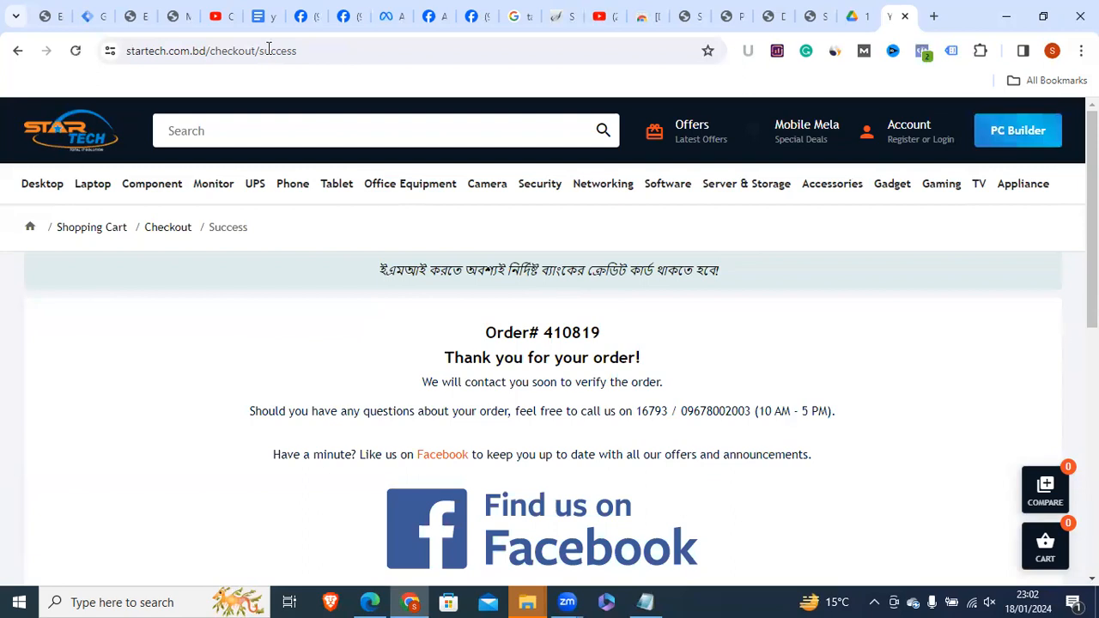
Select only the word "success" at the end of the page address once more
{"action": "double_click", "coordinate": [364, 49]}
{"action": "left_click", "coordinate": [376, 45]}
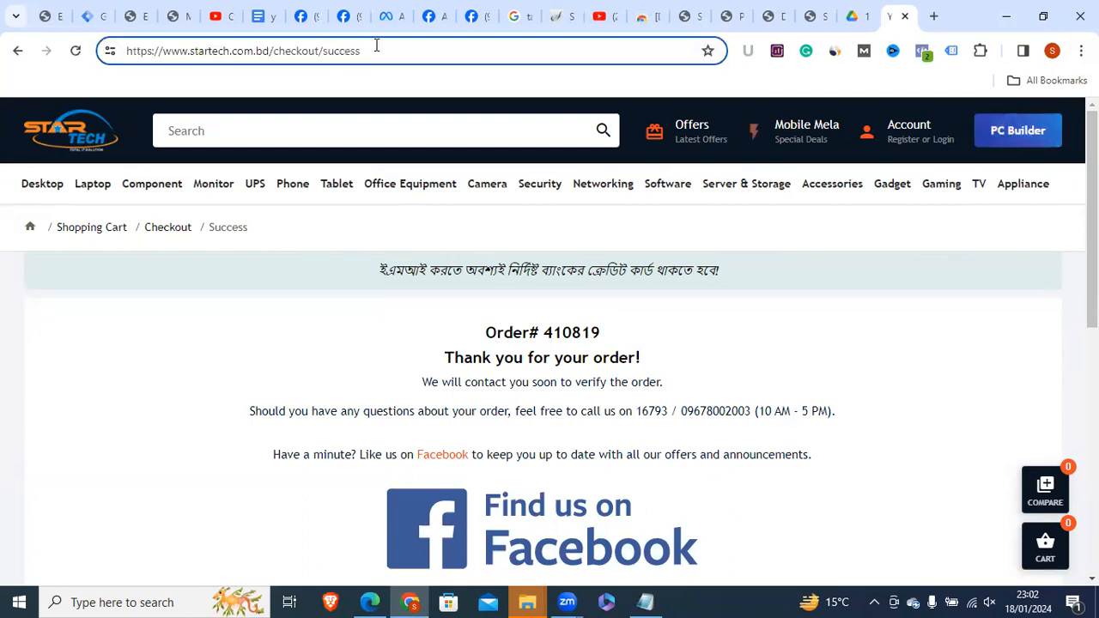
{"action": "double_click", "coordinate": [357, 48]}
{"action": "left_click_drag", "start_coordinate": [386, 49], "coordinate": [322, 51]}
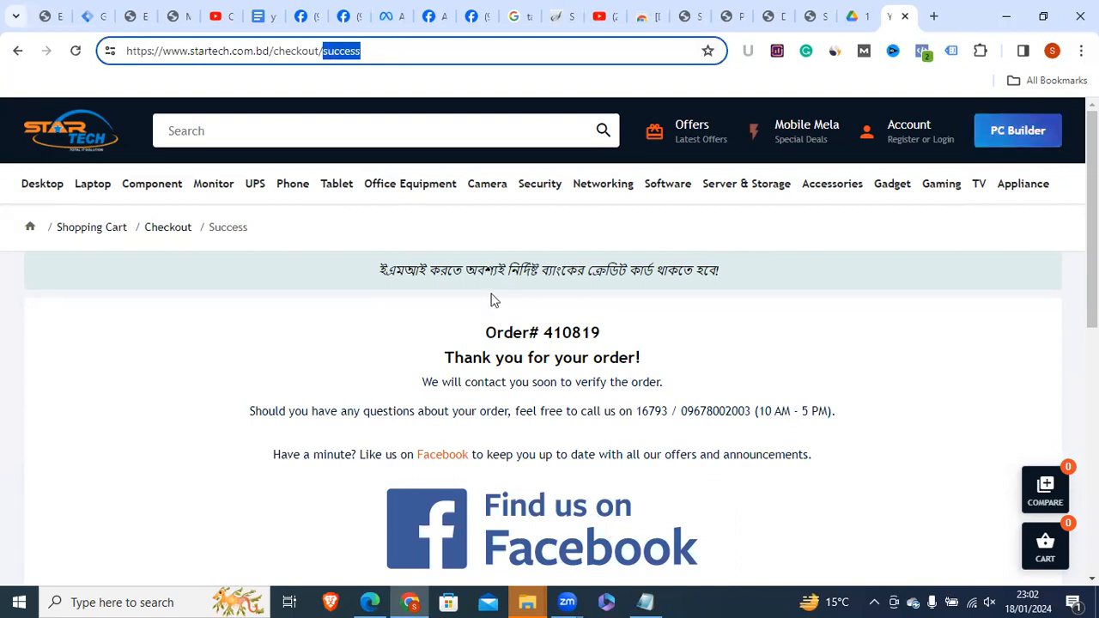
Switch to Meta Events Manager in Edge to view the dataset overview, and return to the order success page in Chrome
{"action": "left_click", "coordinate": [369, 602]}
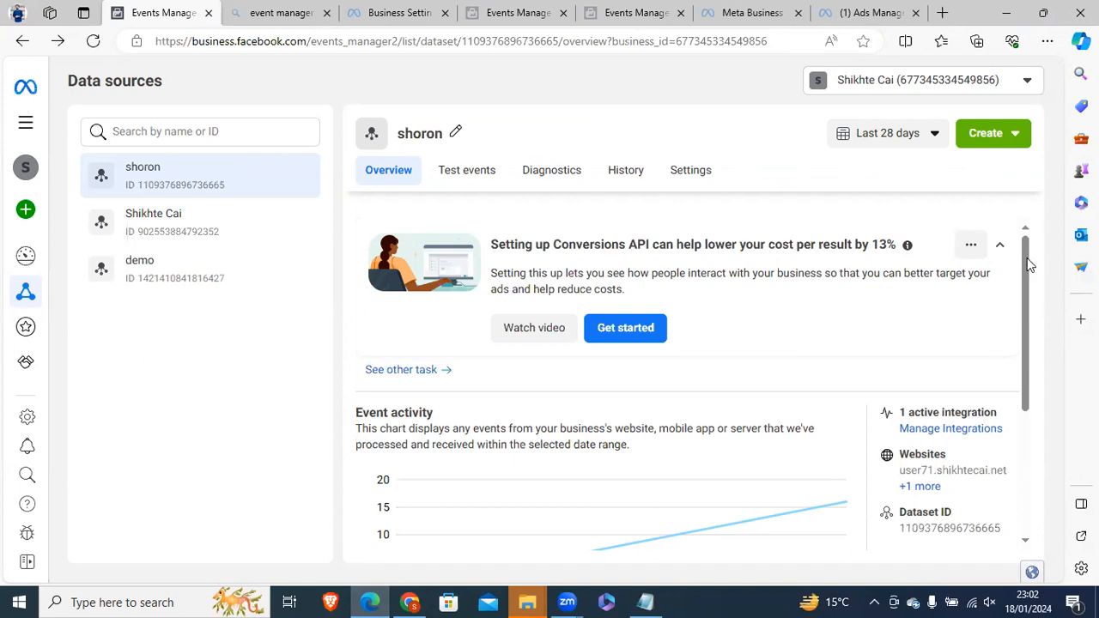
{"action": "left_click", "coordinate": [410, 603]}
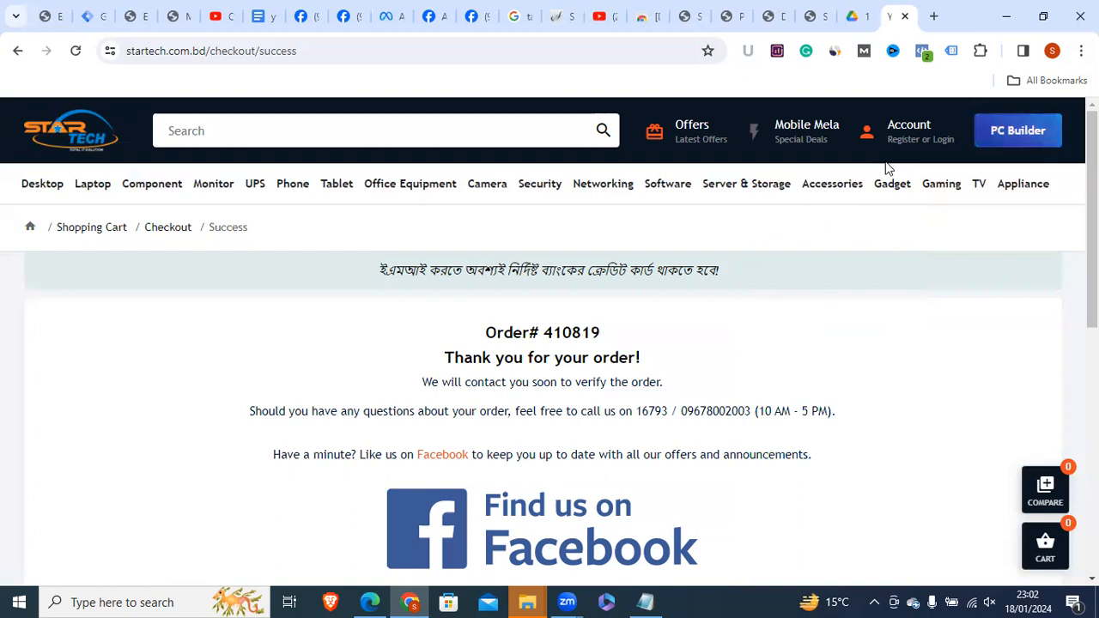
{"action": "left_click", "coordinate": [370, 601]}
{"action": "left_click", "coordinate": [410, 602]}
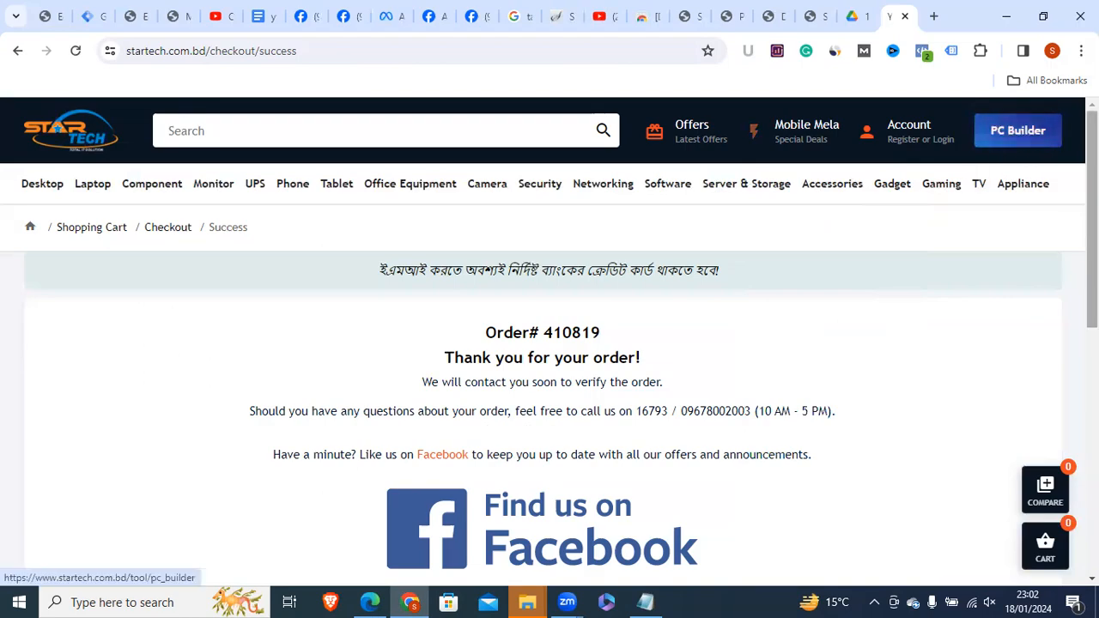
Leave the order success page and open the Lenovo category under Gaming Laptop
{"action": "scroll", "coordinate": [1091, 258], "scroll_direction": "down", "scroll_amount": 1}
{"action": "left_click_drag", "start_coordinate": [1092, 197], "coordinate": [1091, 163]}
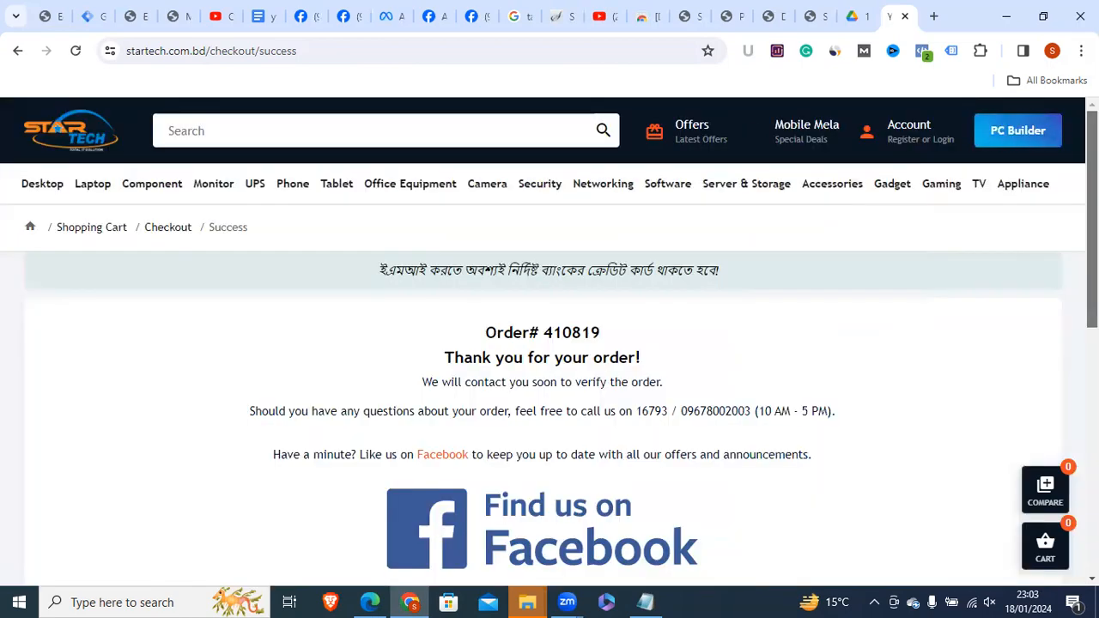
{"action": "mouse_move", "coordinate": [118, 201]}
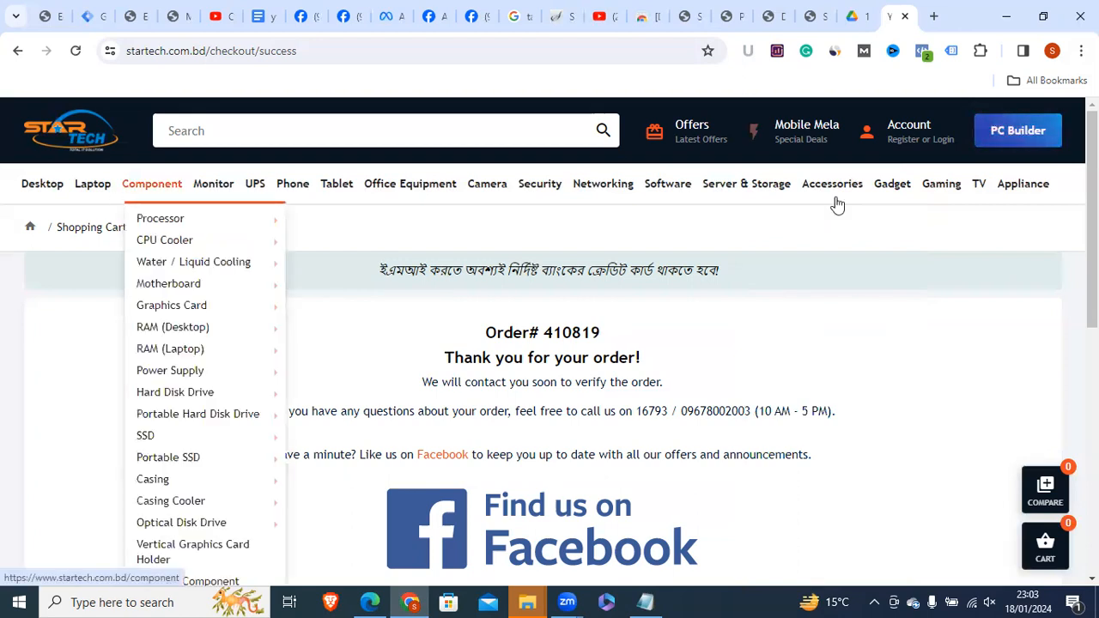
{"action": "left_click_drag", "start_coordinate": [1092, 208], "coordinate": [1091, 292]}
{"action": "scroll", "coordinate": [557, 323], "scroll_direction": "down", "scroll_amount": 2}
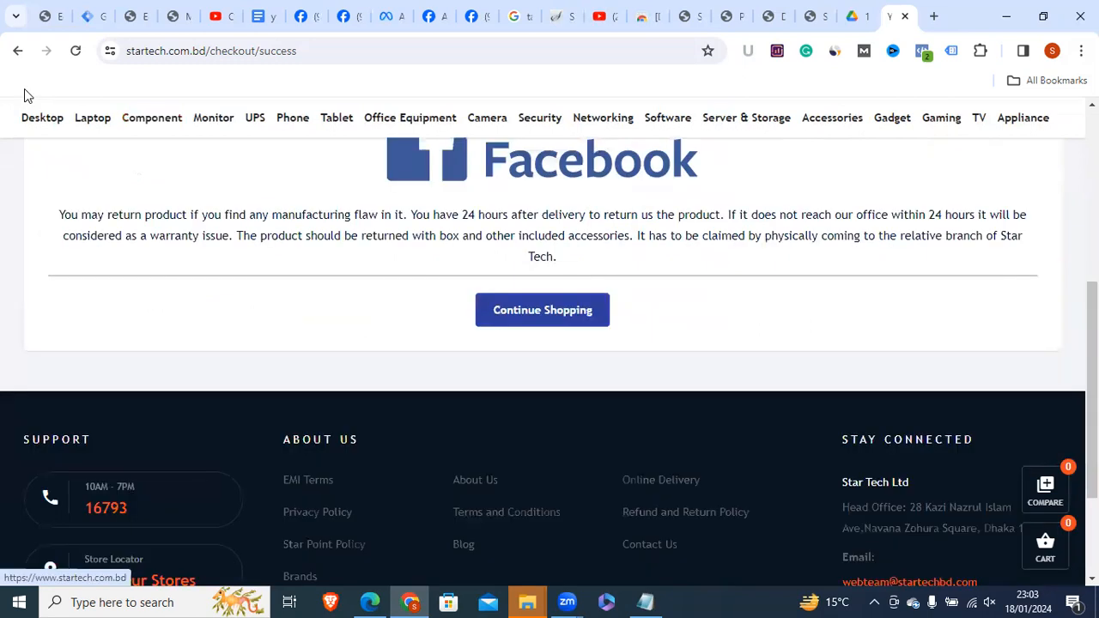
{"action": "left_click", "coordinate": [17, 57]}
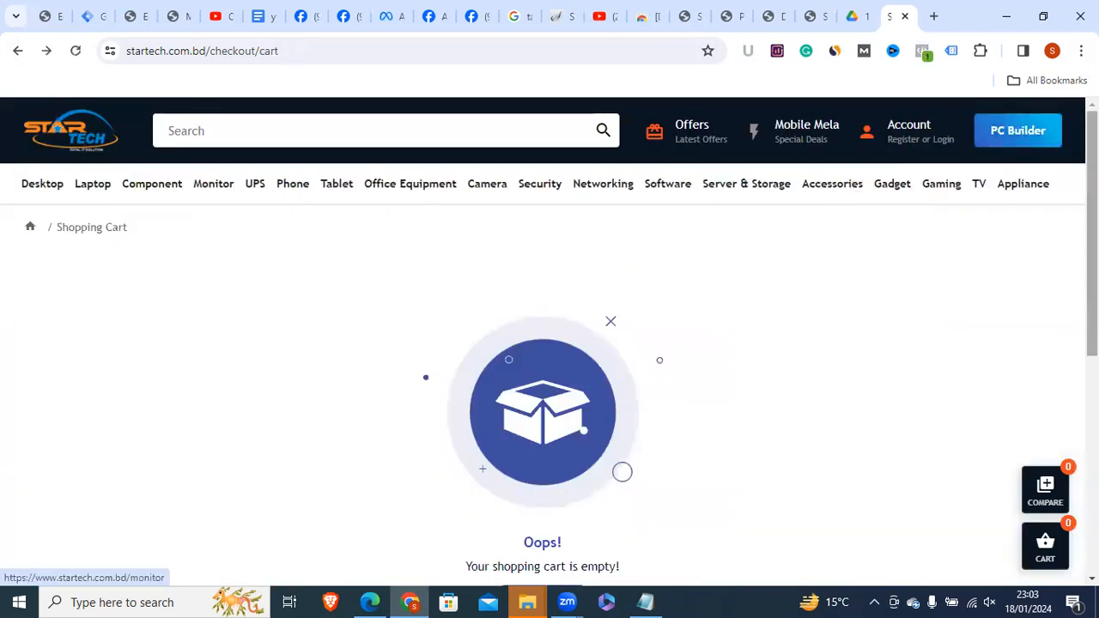
{"action": "mouse_move", "coordinate": [213, 146]}
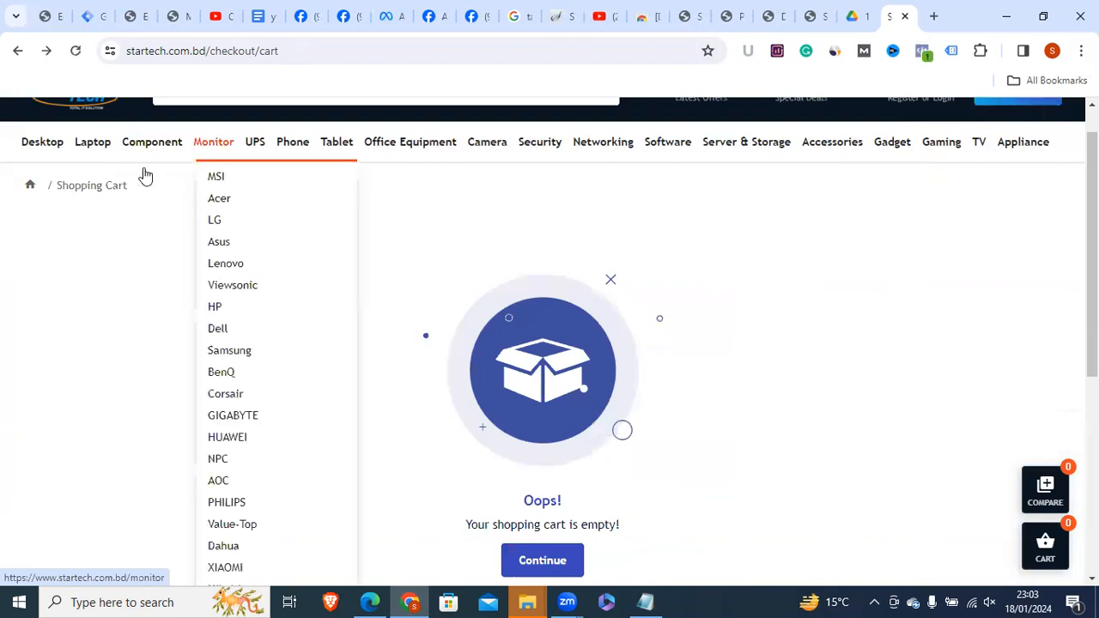
{"action": "mouse_move", "coordinate": [94, 177]}
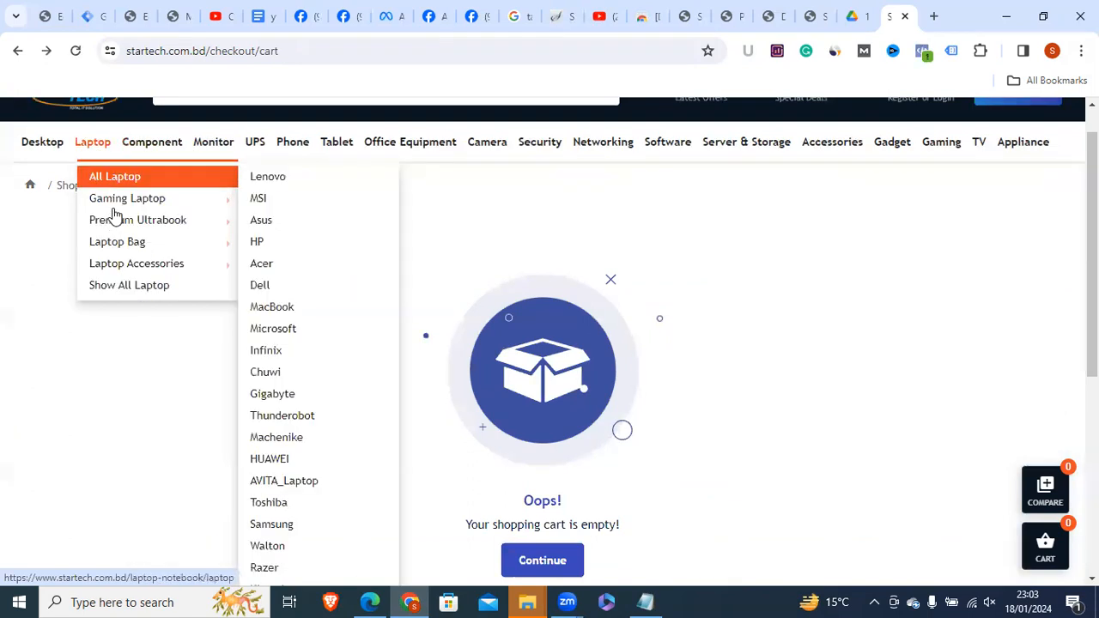
{"action": "mouse_move", "coordinate": [110, 215]}
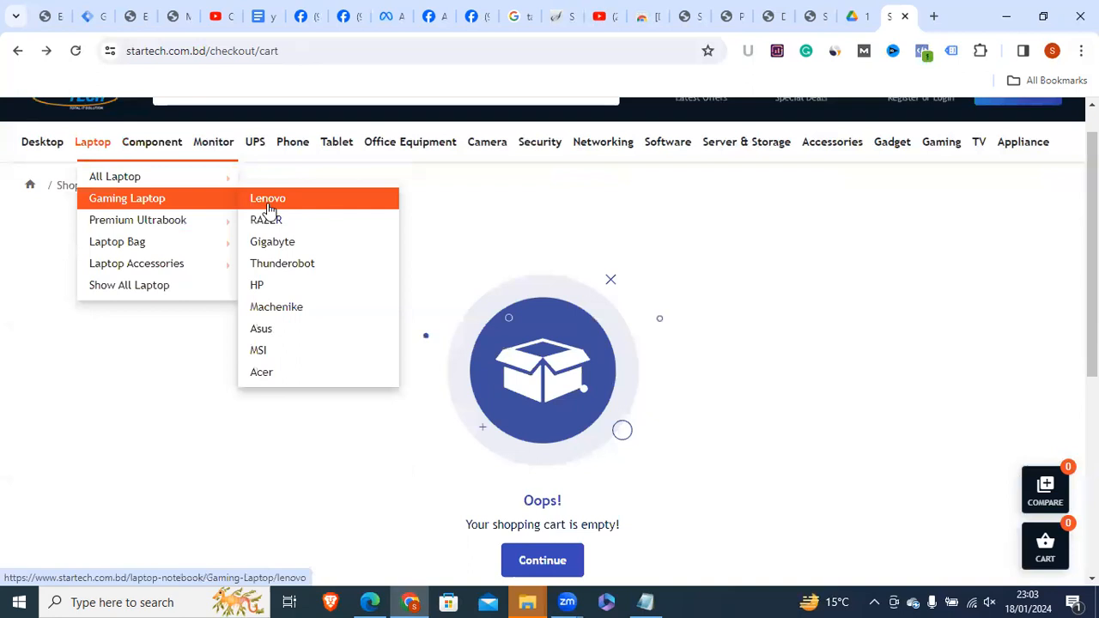
{"action": "left_click", "coordinate": [268, 204]}
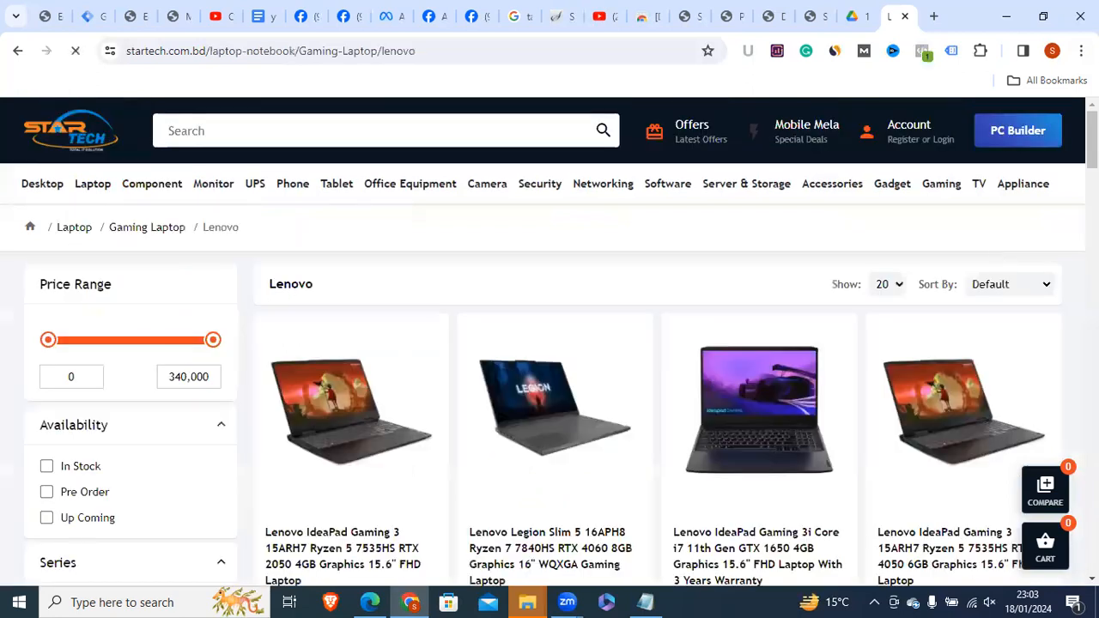
Browse the Lenovo gaming laptops and open the IdeaPad Gaming 3 15ARH7 Ryzen 5 7535HS RTX 2050 product page
{"action": "scroll", "coordinate": [694, 409], "scroll_direction": "down", "scroll_amount": 3}
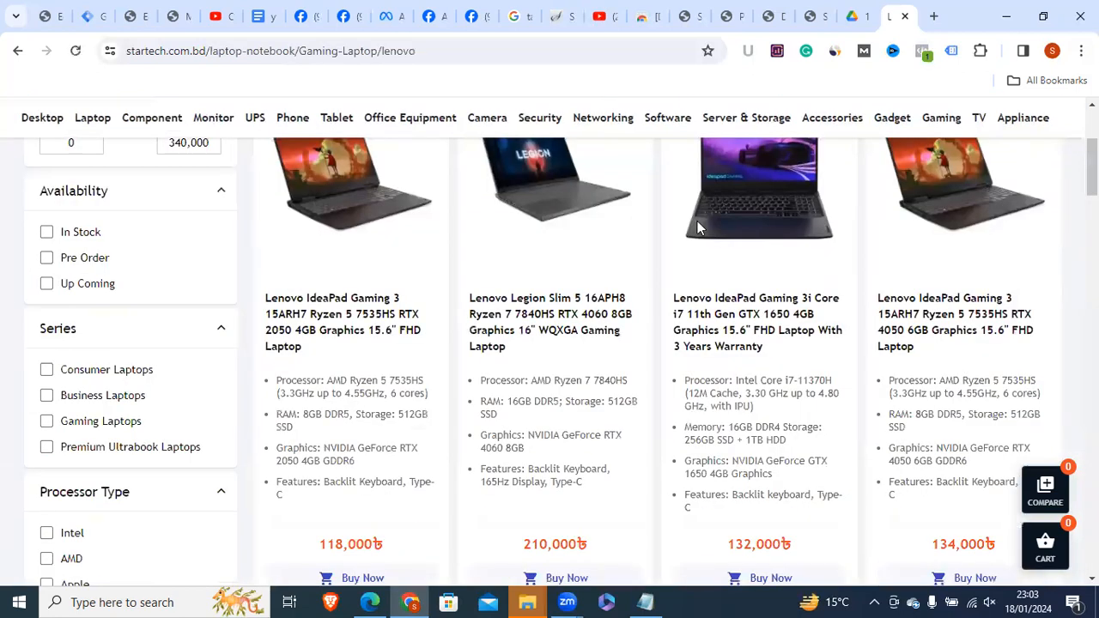
{"action": "scroll", "coordinate": [373, 211], "scroll_direction": "down", "scroll_amount": 4}
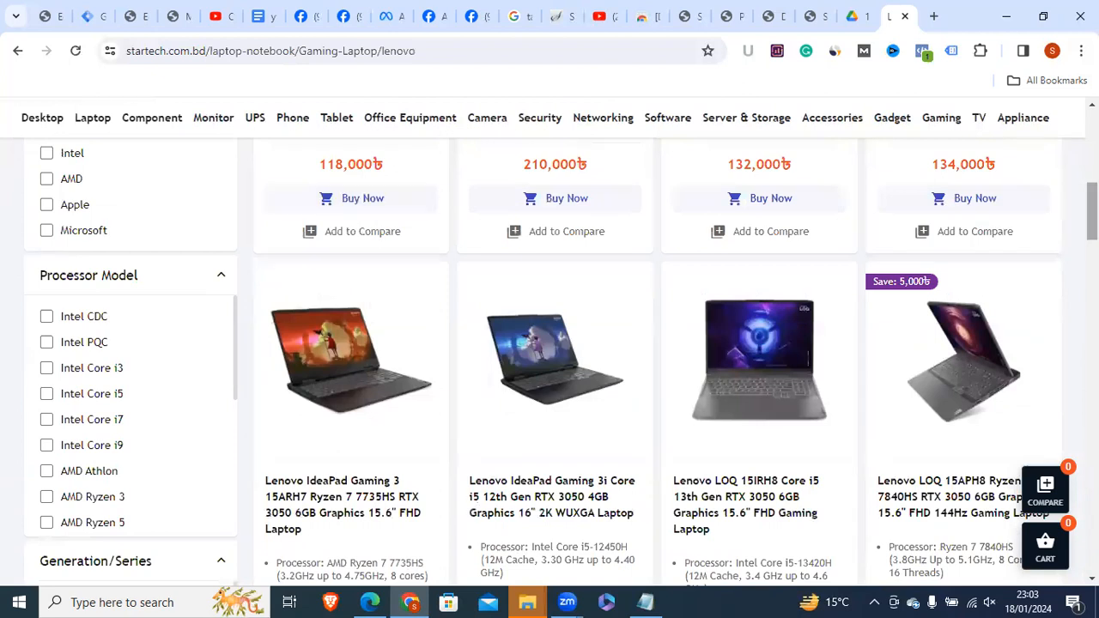
{"action": "scroll", "coordinate": [346, 285], "scroll_direction": "up", "scroll_amount": 4}
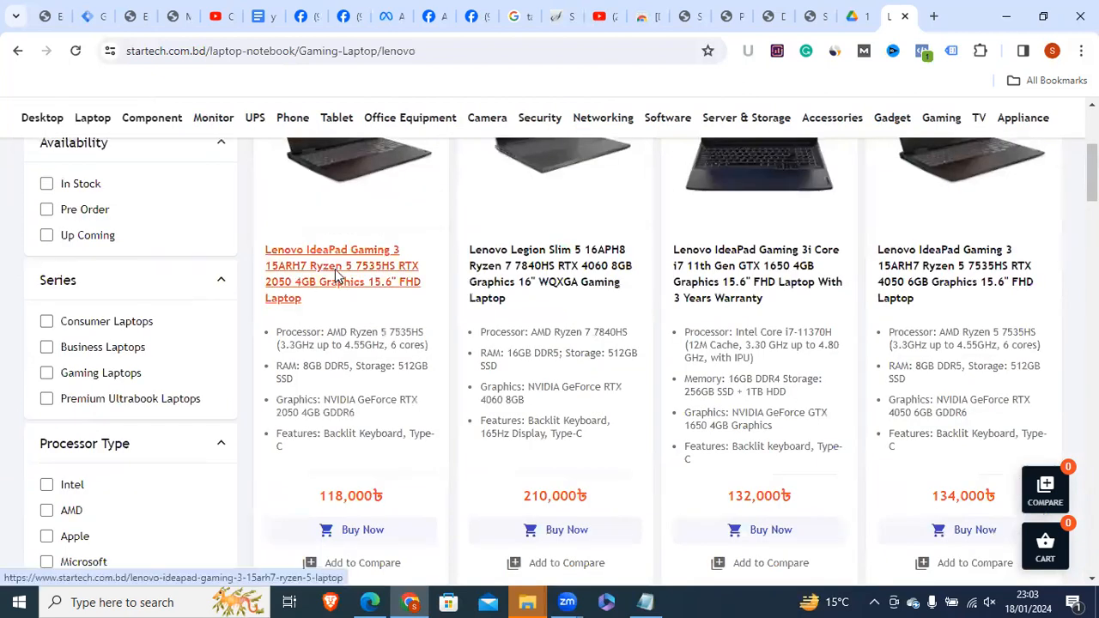
{"action": "left_click", "coordinate": [298, 271]}
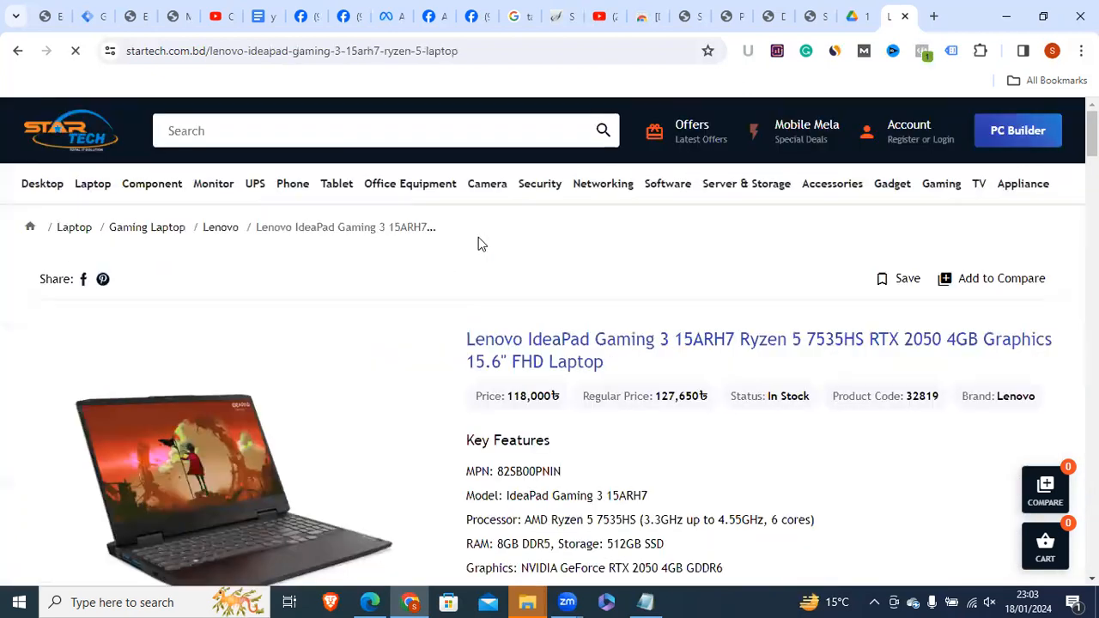
Highlight the laptop product page's full address and examine its payment options and Buy Now section
{"action": "left_click", "coordinate": [438, 53]}
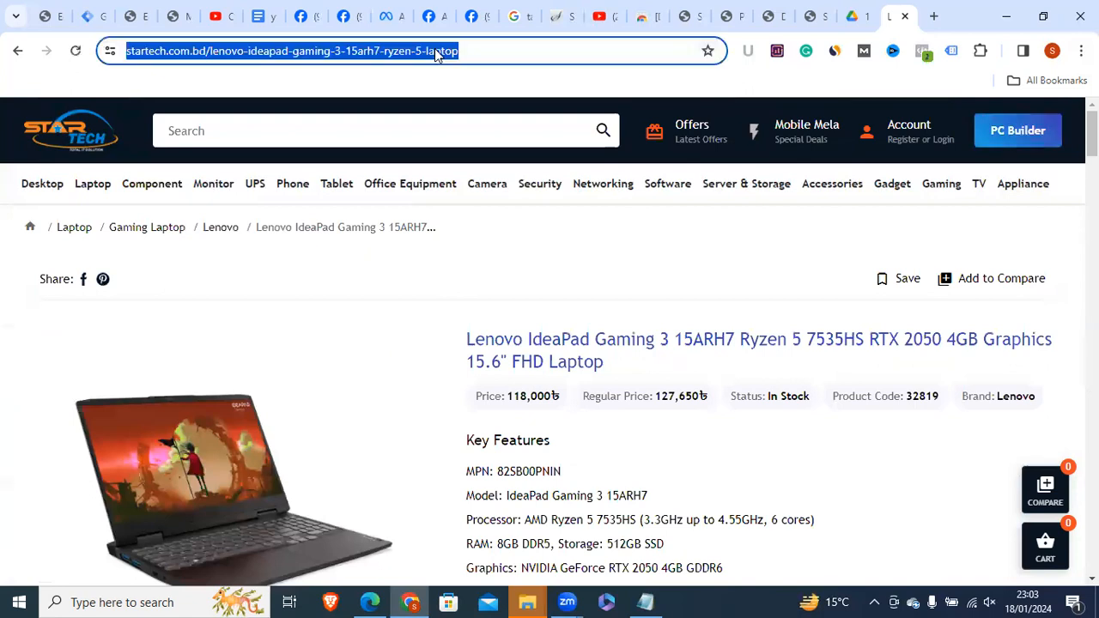
{"action": "key", "text": "End"}
{"action": "key", "text": "ctrl+a"}
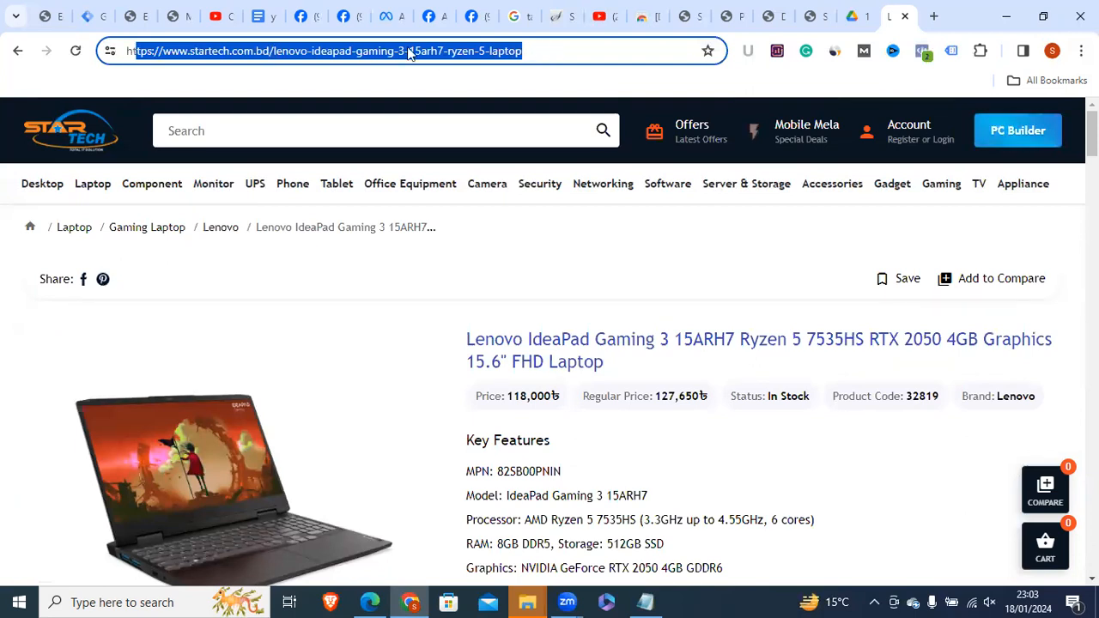
{"action": "left_click_drag", "start_coordinate": [586, 50], "coordinate": [294, 51]}
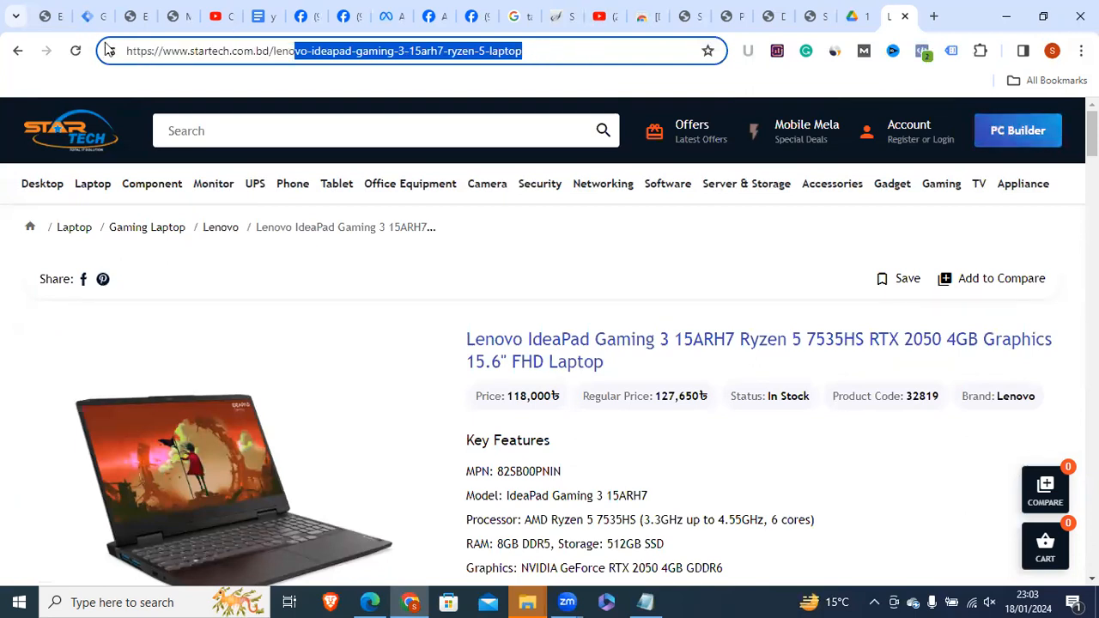
{"action": "key", "text": "ctrl+a"}
{"action": "left_click_drag", "start_coordinate": [553, 48], "coordinate": [83, 50]}
{"action": "left_click", "coordinate": [1006, 17]}
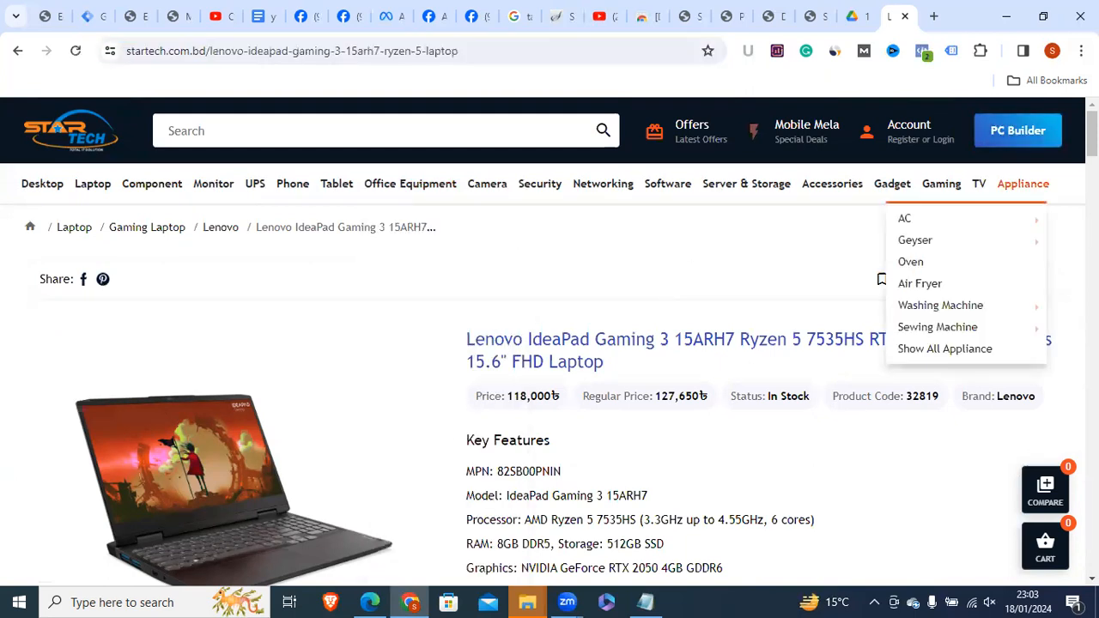
{"action": "scroll", "coordinate": [707, 335], "scroll_direction": "down", "scroll_amount": 5}
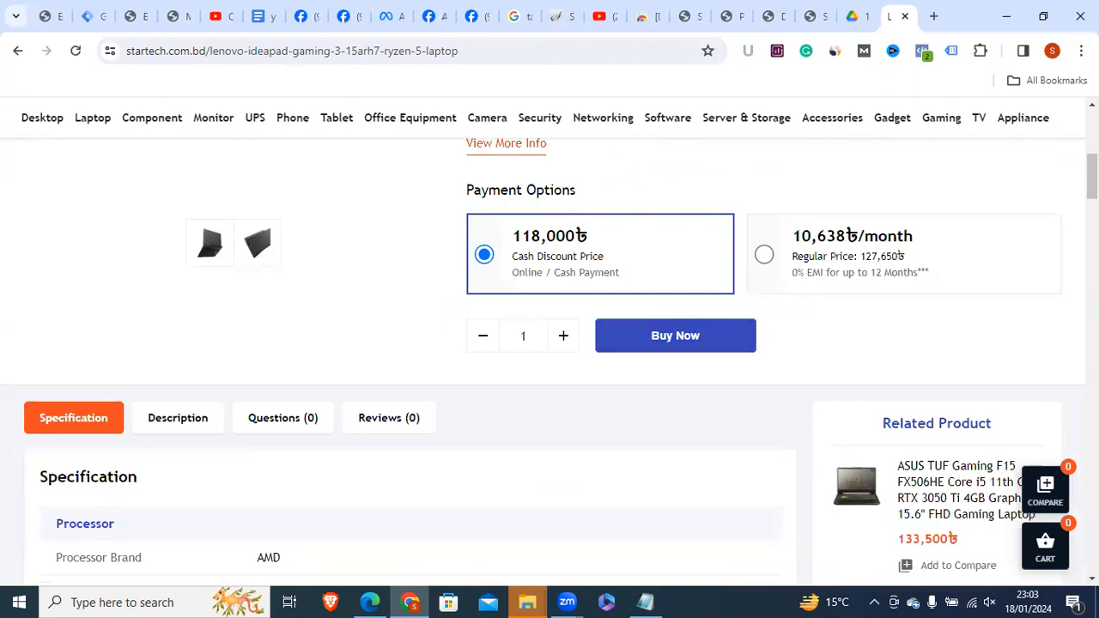
{"action": "scroll", "coordinate": [550, 361], "scroll_direction": "down", "scroll_amount": 1}
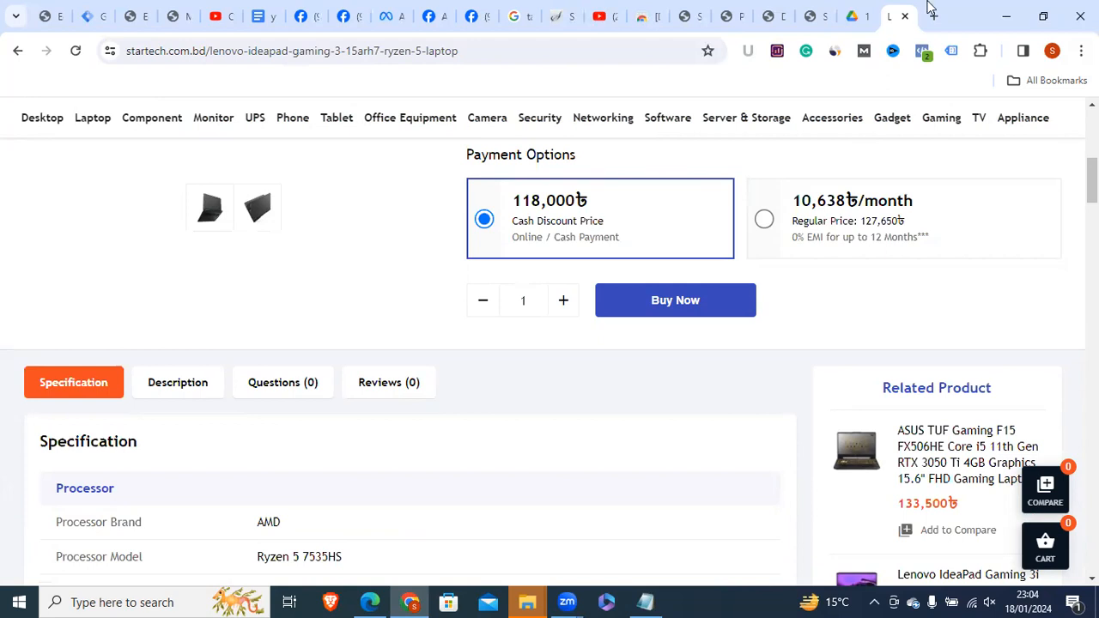
Switch to Meta Events Manager in Edge and open the overview of the "demo" dataset
{"action": "left_click", "coordinate": [371, 600]}
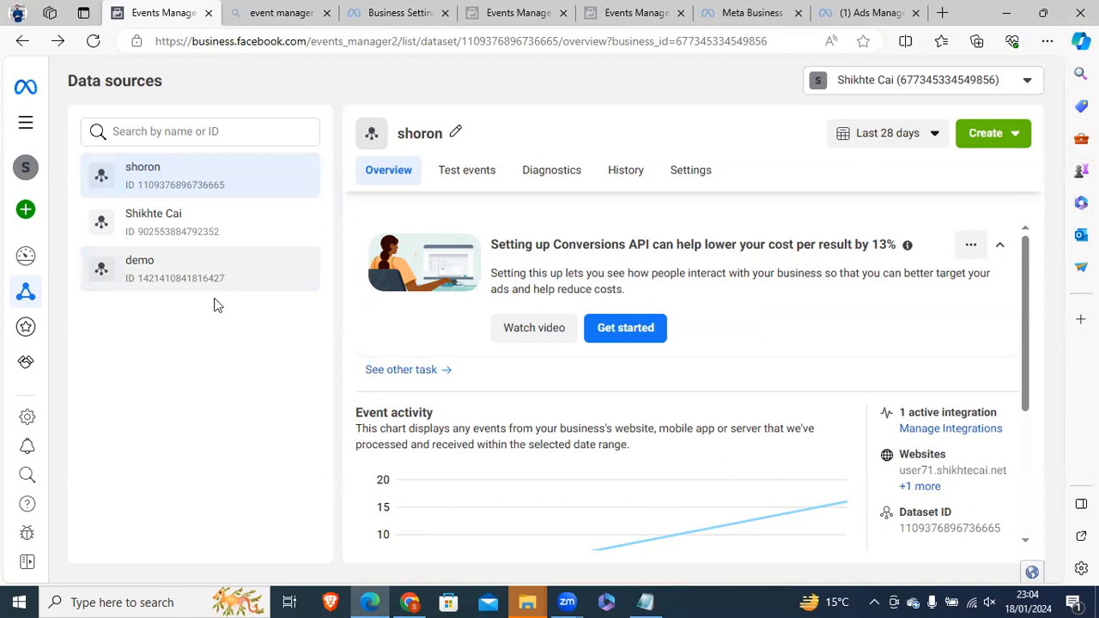
{"action": "left_click", "coordinate": [144, 283]}
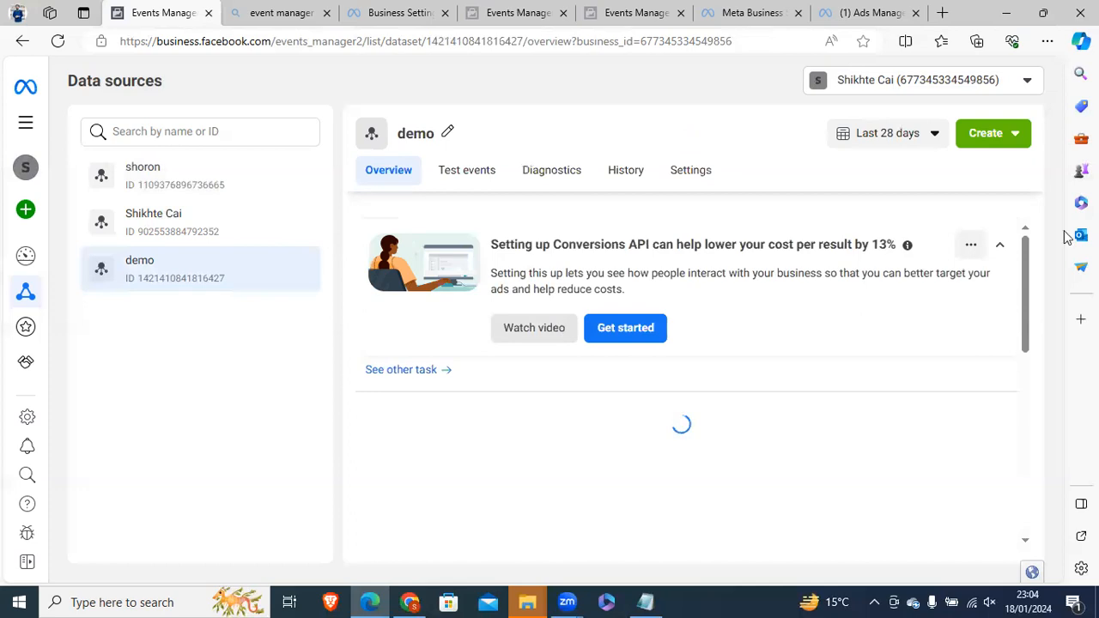
{"action": "scroll", "coordinate": [1033, 441], "scroll_direction": "down", "scroll_amount": 3}
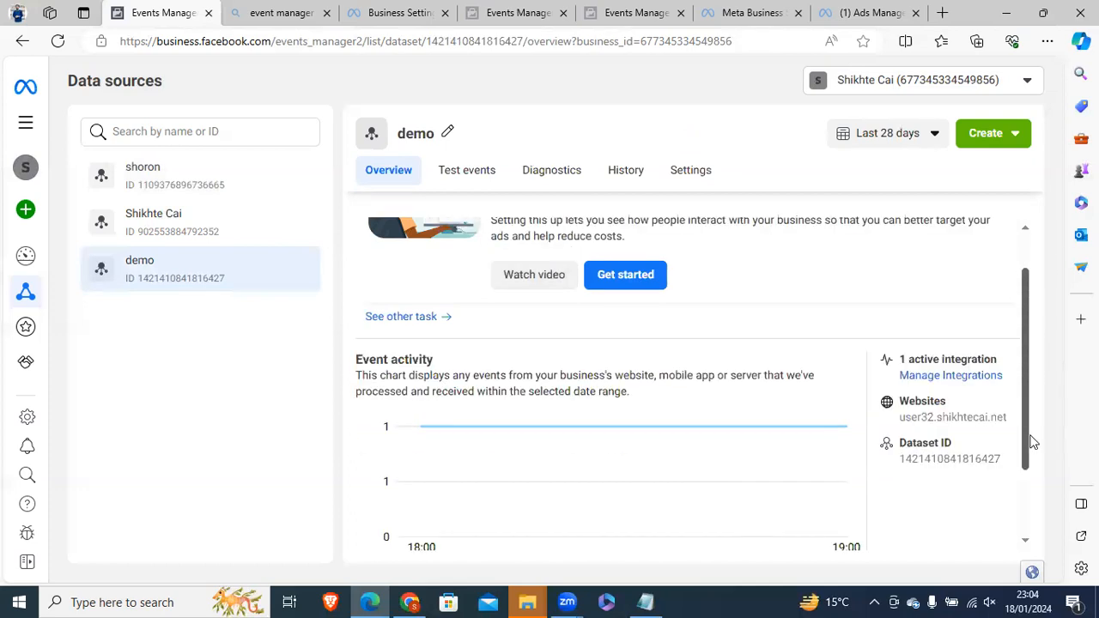
{"action": "scroll", "coordinate": [1037, 272], "scroll_direction": "up", "scroll_amount": 3}
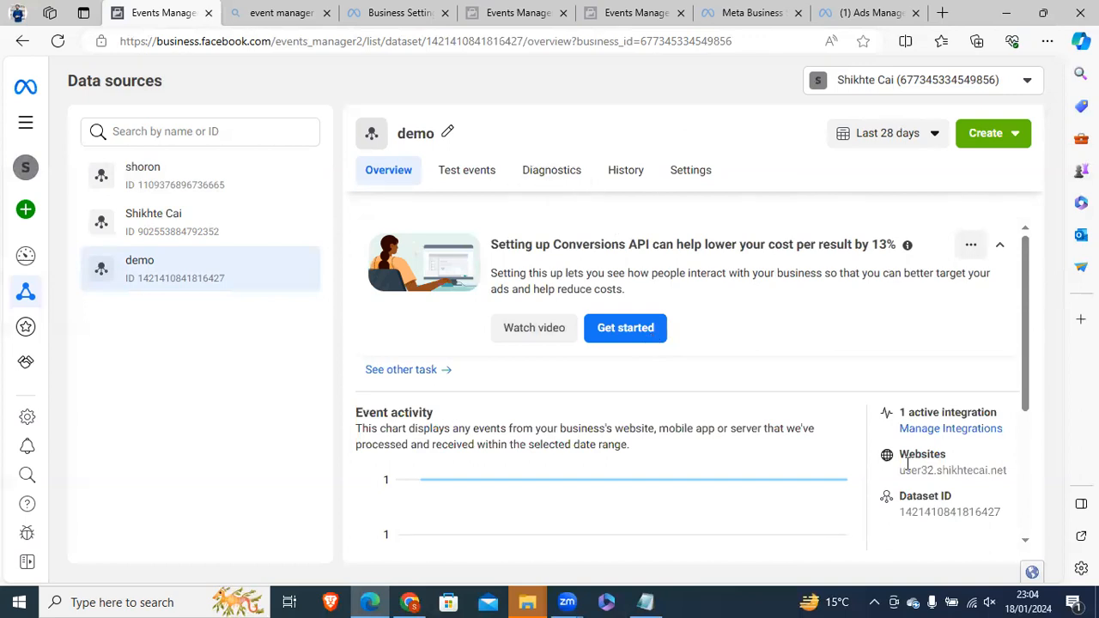
Copy the website address user32.shikhtecai.net from the demo dataset's overview
{"action": "left_click_drag", "start_coordinate": [903, 470], "coordinate": [1010, 471]}
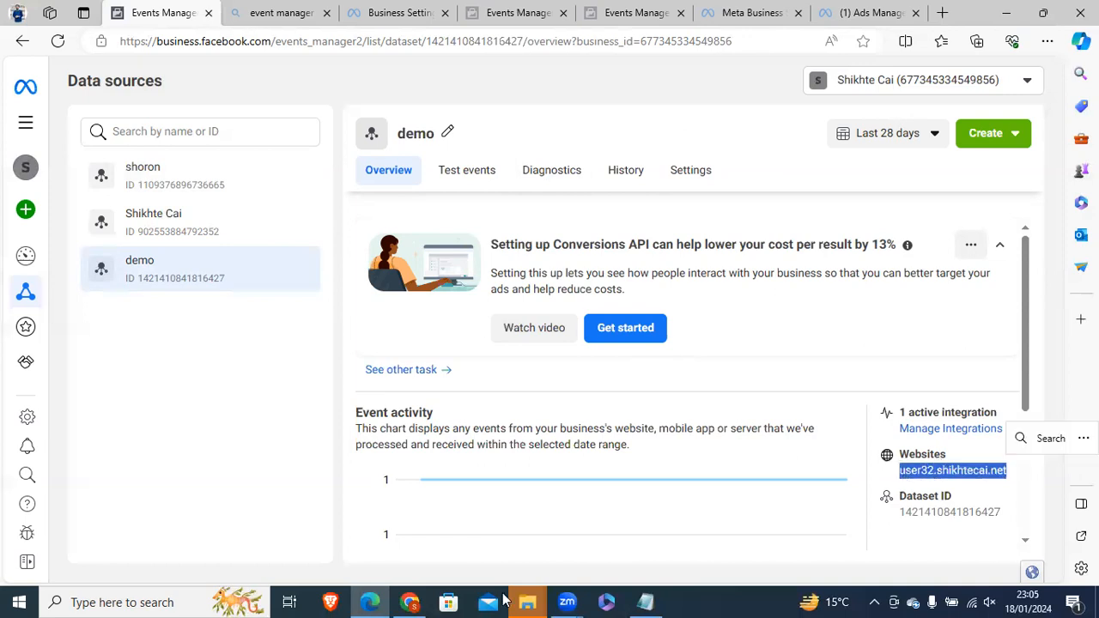
{"action": "right_click", "coordinate": [949, 472]}
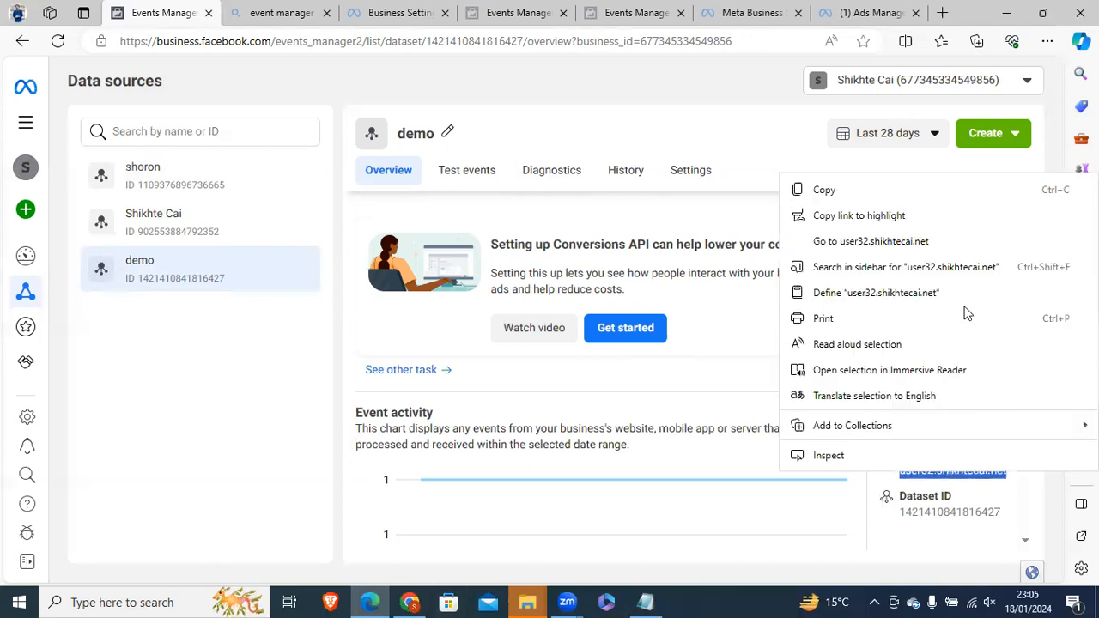
{"action": "left_click", "coordinate": [862, 189]}
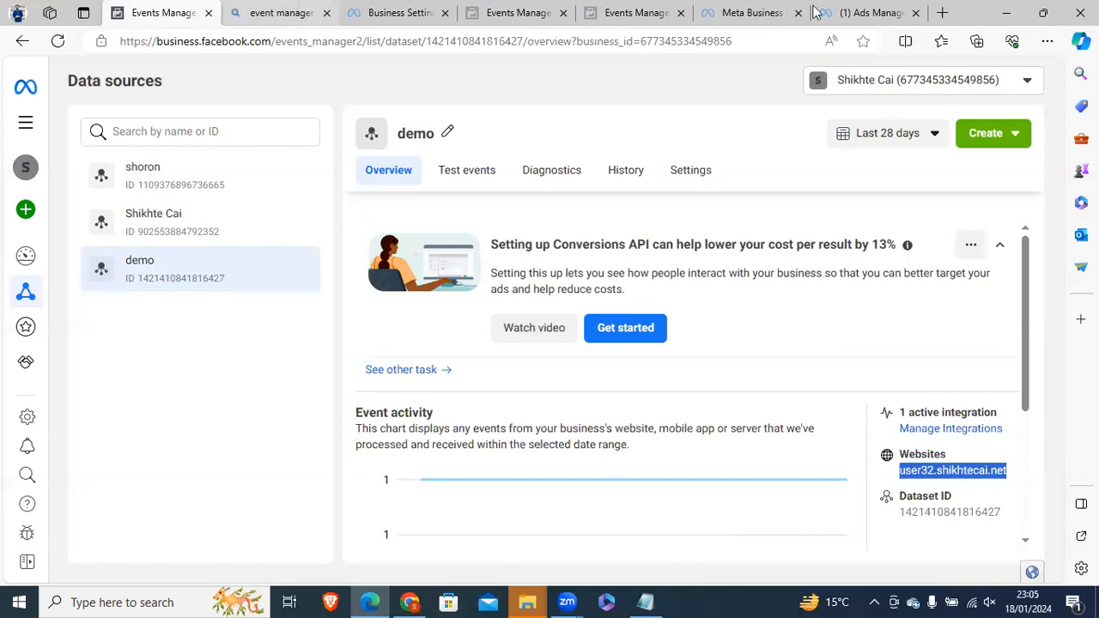
Switch to Chrome and open the copied website address user32.shikhtecai.net in a new tab
{"action": "left_click", "coordinate": [409, 602]}
{"action": "left_click", "coordinate": [934, 15]}
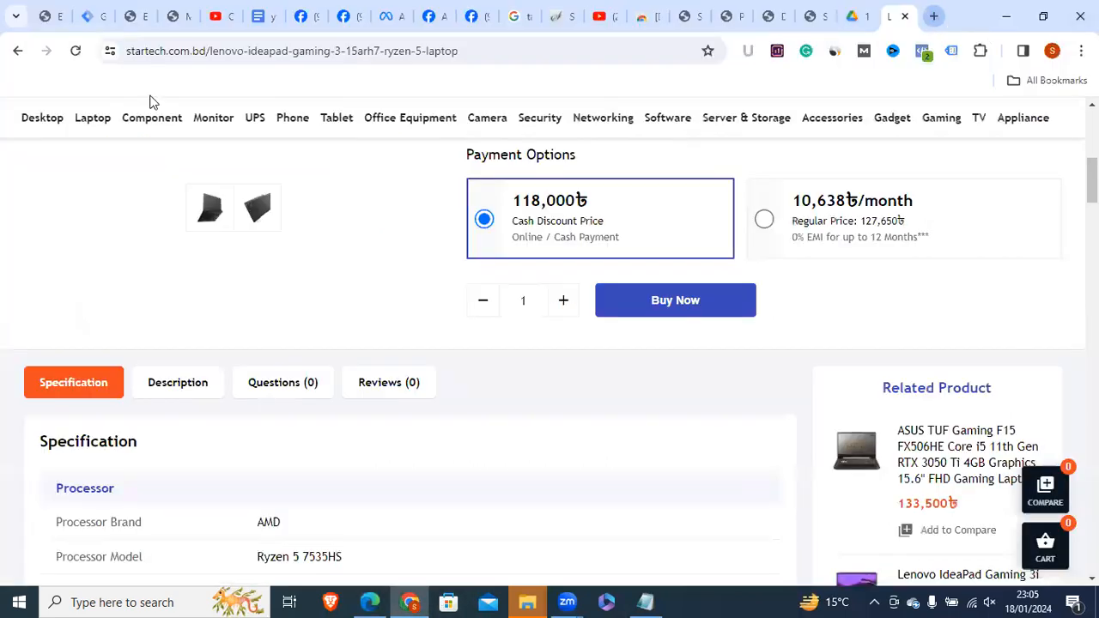
{"action": "right_click", "coordinate": [170, 52]}
Switch to Events Manager in Edge and examine the demo dataset's new integration options and custom conversion form
{"action": "left_click", "coordinate": [370, 602]}
{"action": "left_click_drag", "start_coordinate": [1031, 310], "coordinate": [1033, 432]}
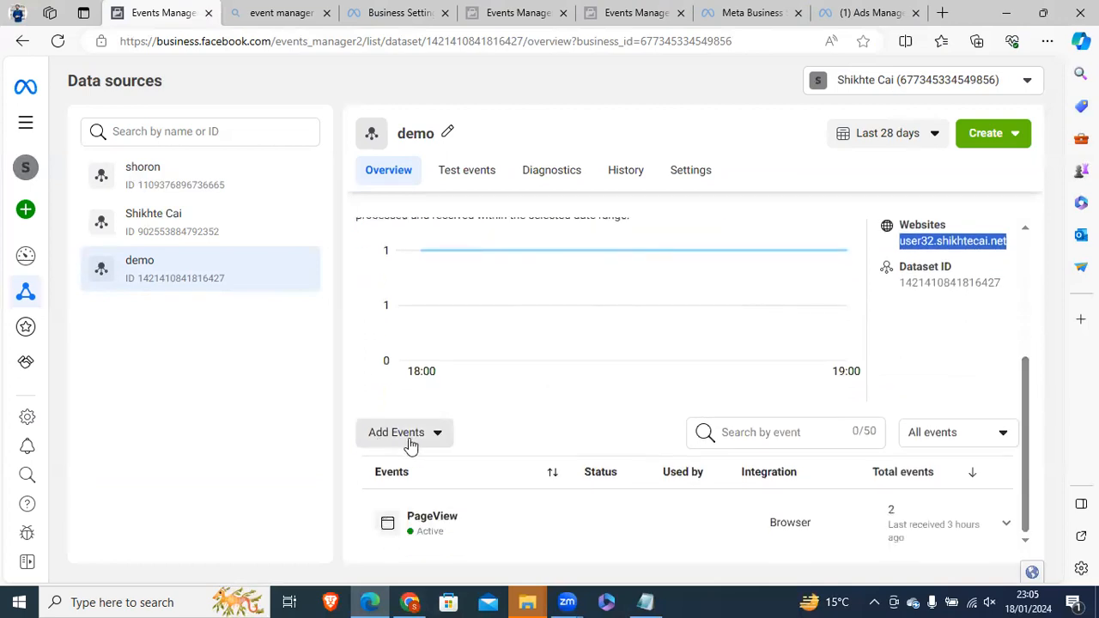
{"action": "left_click", "coordinate": [410, 440]}
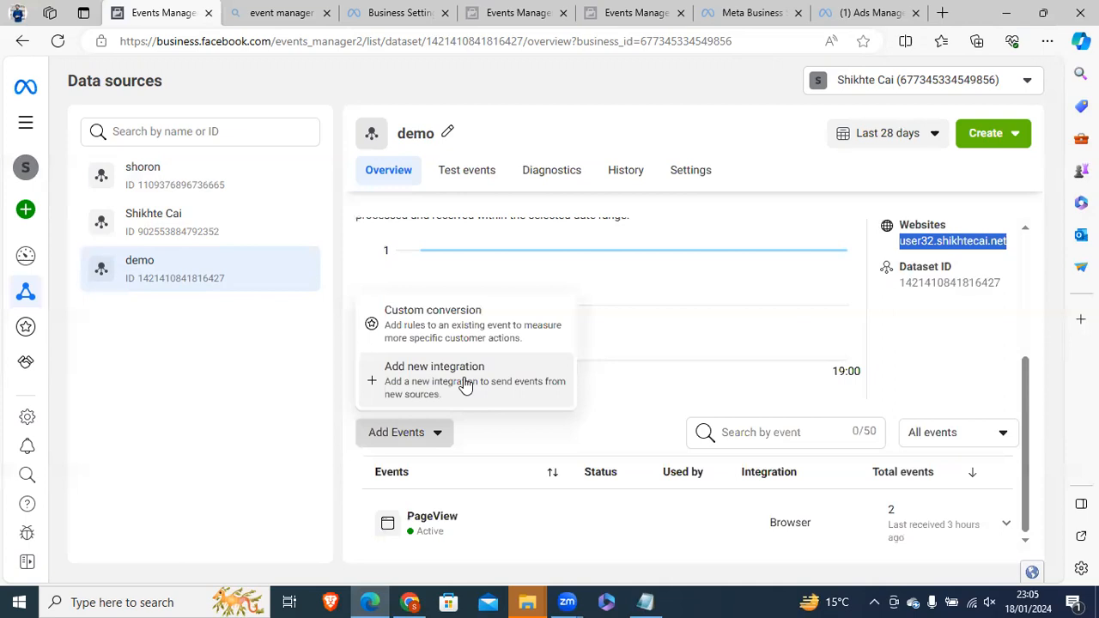
{"action": "left_click", "coordinate": [465, 386]}
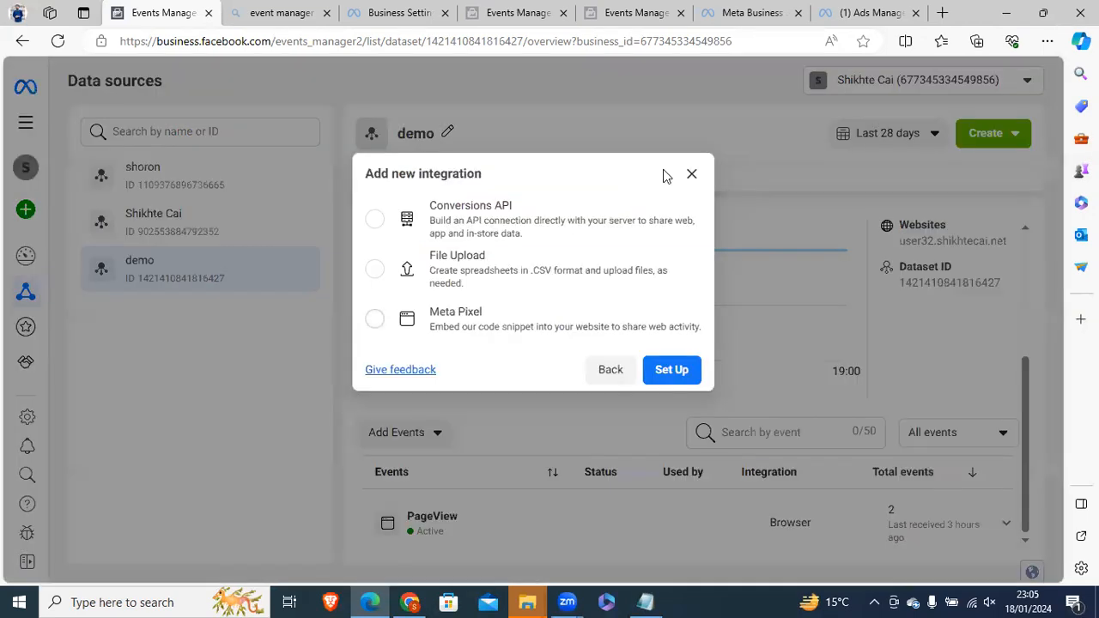
{"action": "left_click", "coordinate": [412, 448]}
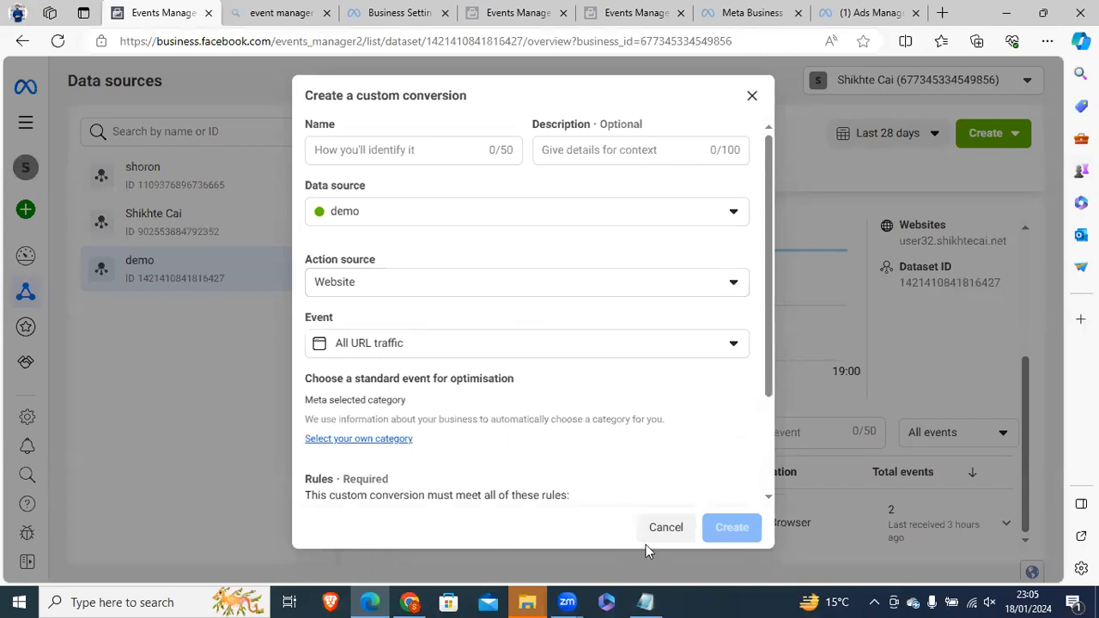
Add a new Meta Pixel integration to the demo dataset using the Event setup tool option and launch the tool
{"action": "left_click", "coordinate": [382, 440]}
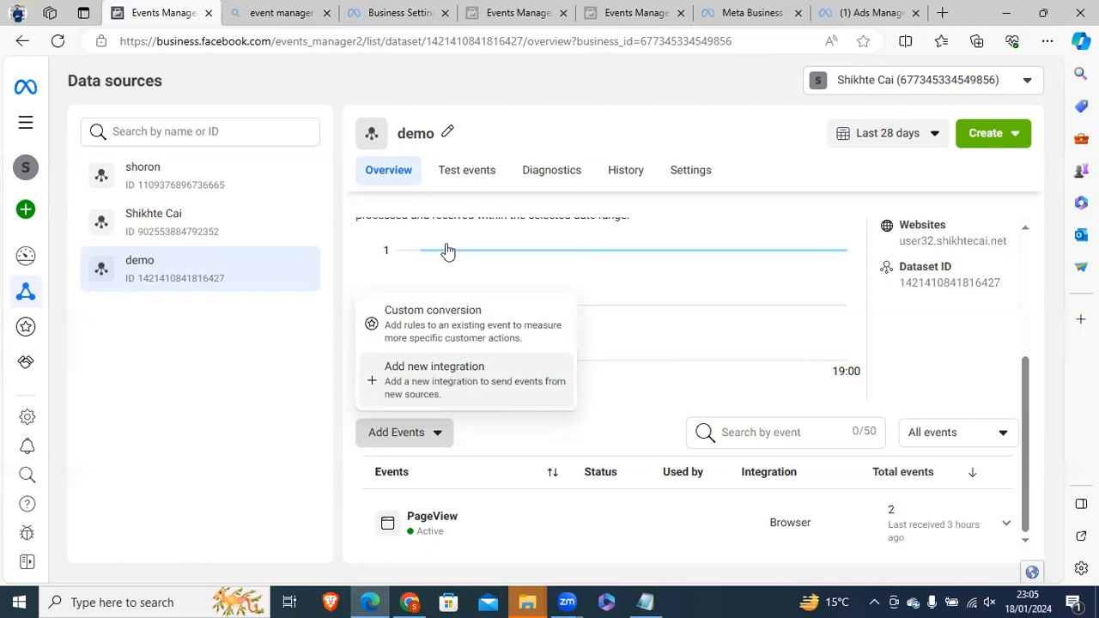
{"action": "left_click", "coordinate": [477, 381]}
{"action": "left_click", "coordinate": [448, 322]}
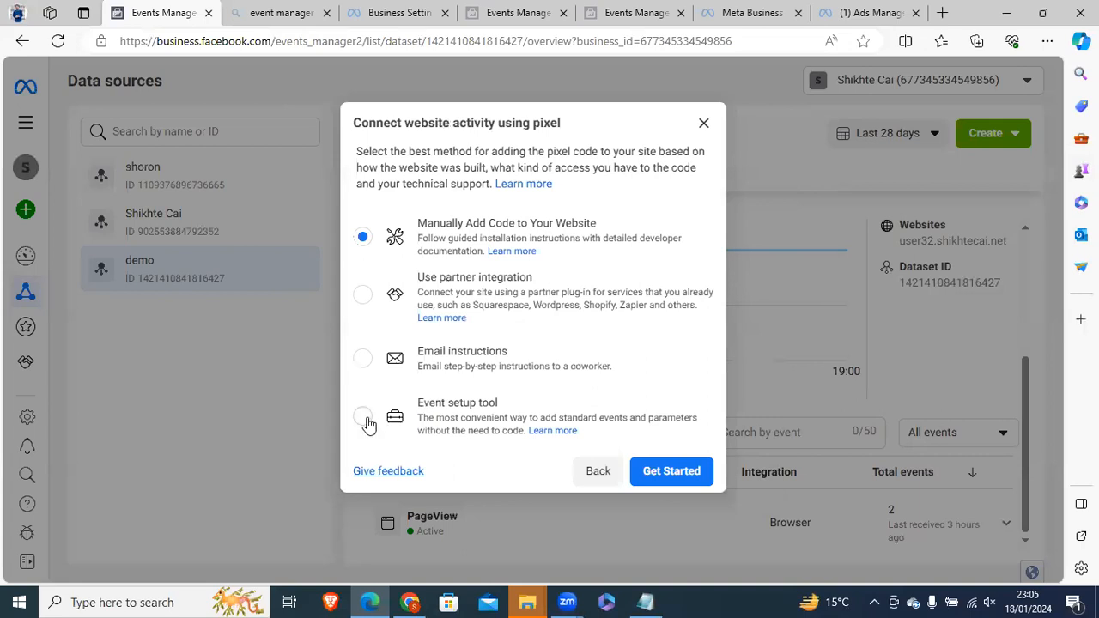
{"action": "left_click", "coordinate": [367, 423]}
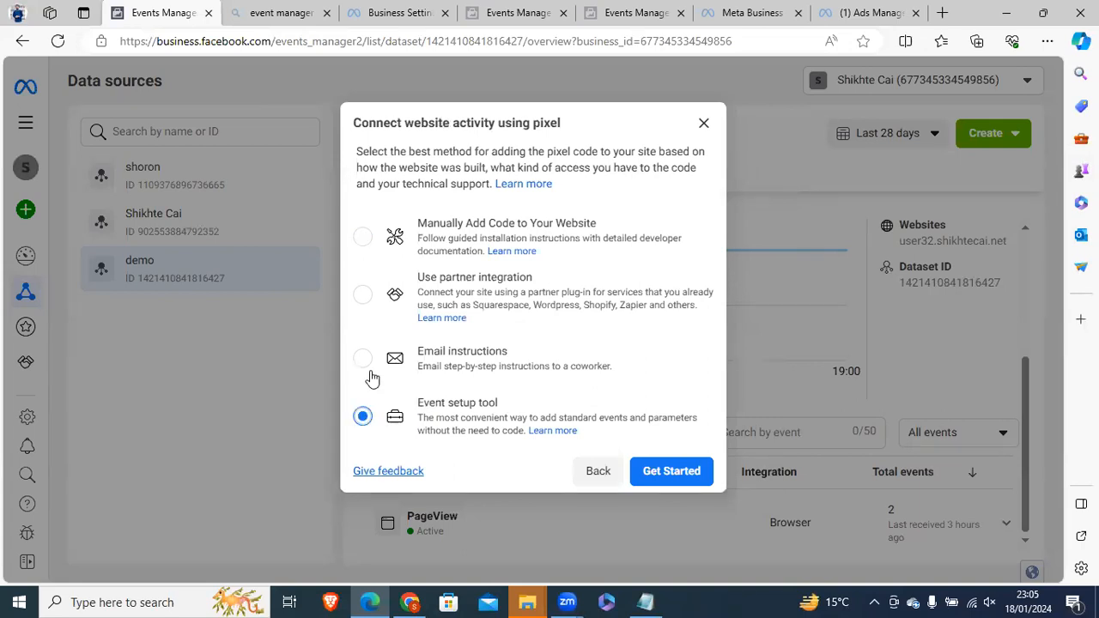
{"action": "left_click", "coordinate": [672, 471]}
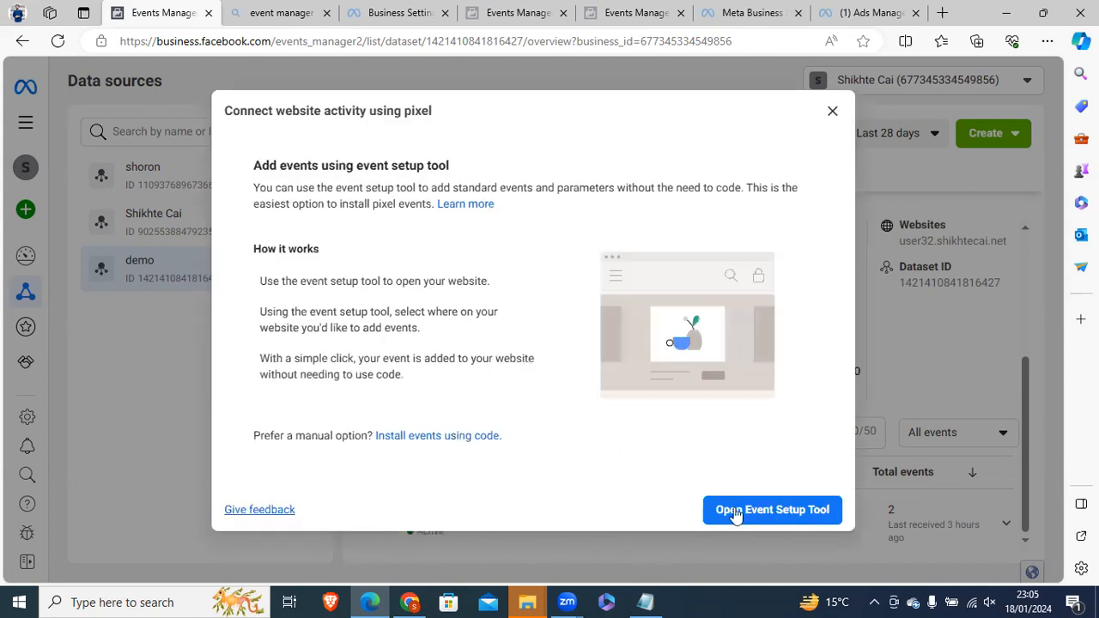
{"action": "left_click", "coordinate": [763, 512]}
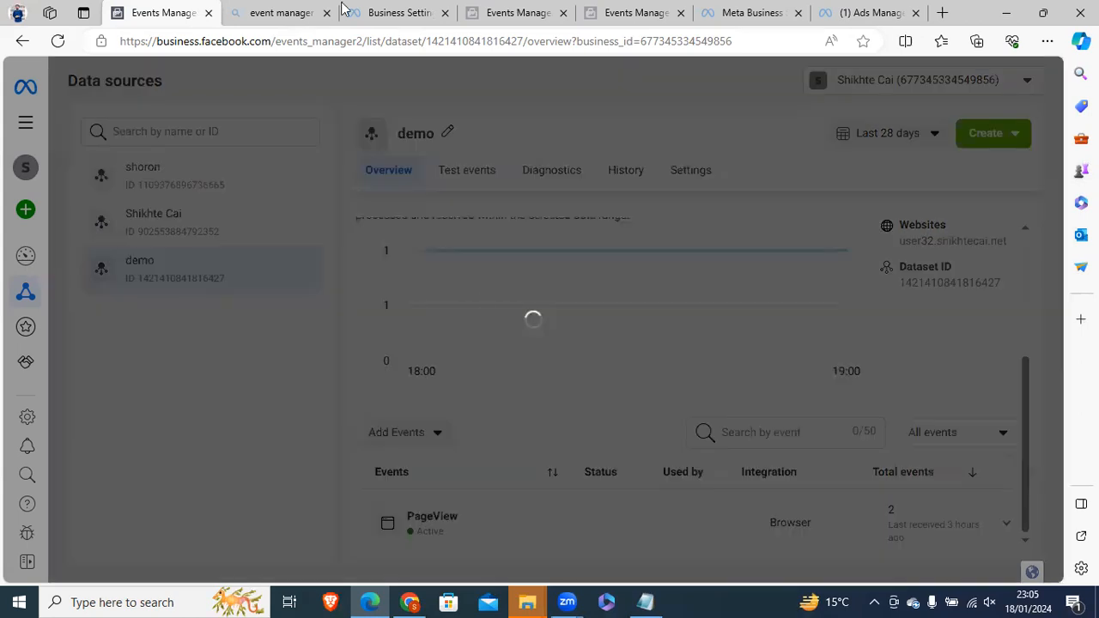
{"action": "left_click", "coordinate": [413, 603]}
{"action": "left_click", "coordinate": [250, 50]}
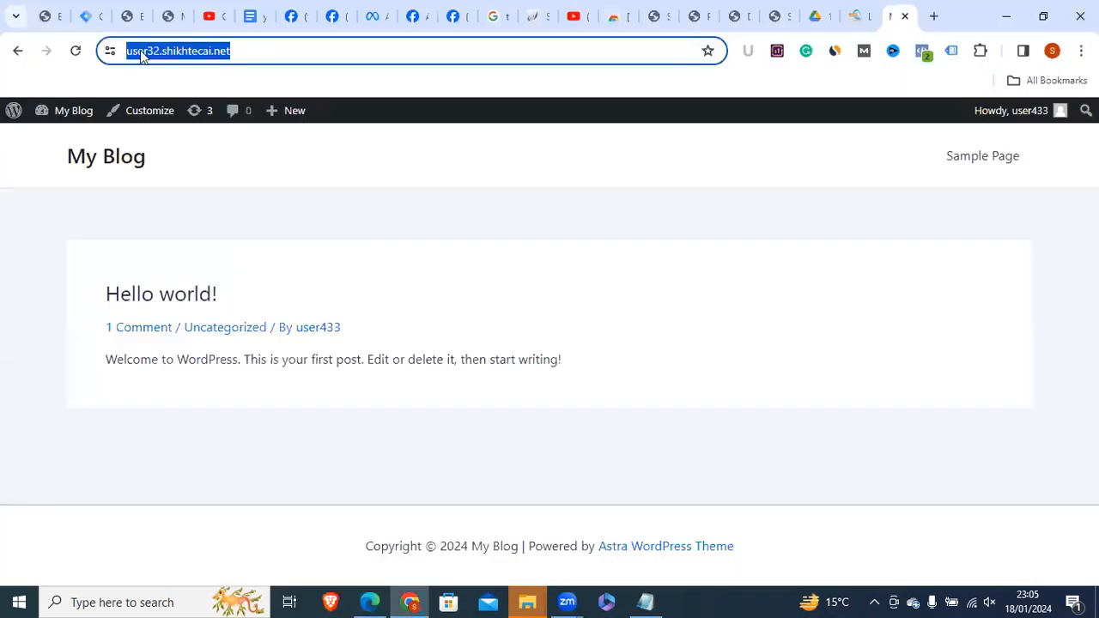
{"action": "left_click", "coordinate": [140, 50]}
{"action": "double_click", "coordinate": [153, 50]}
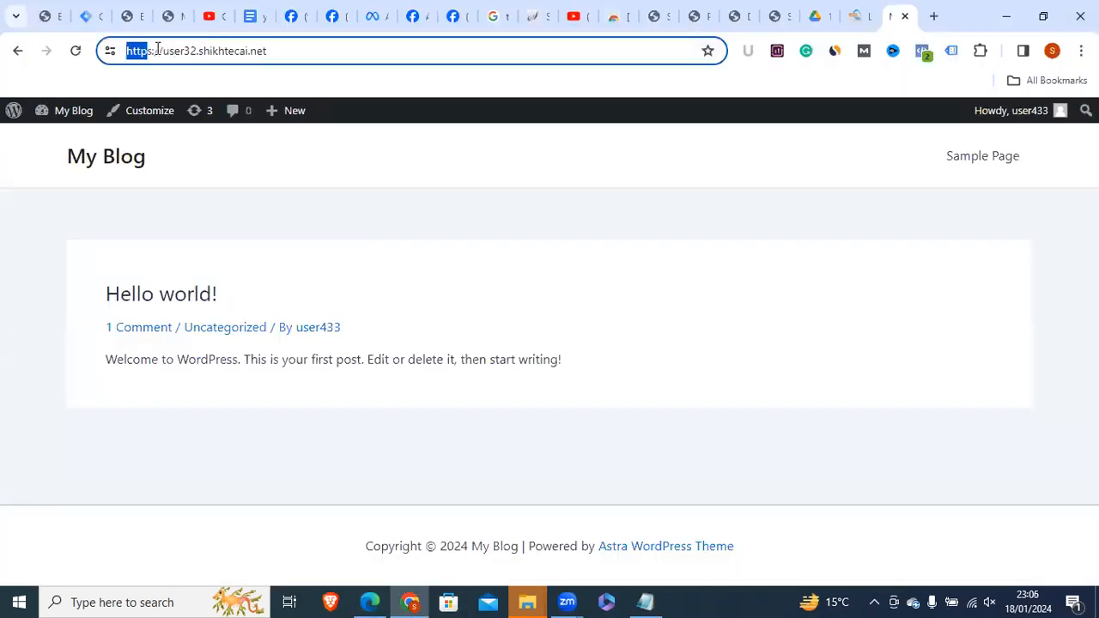
{"action": "right_click", "coordinate": [158, 53]}
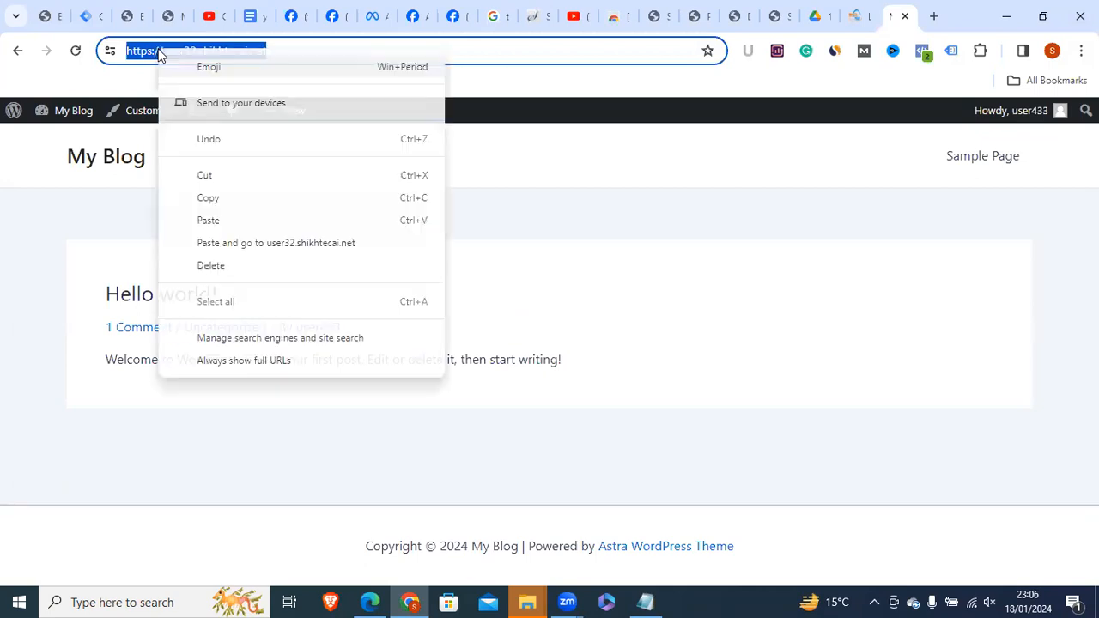
{"action": "left_click", "coordinate": [211, 200]}
Return to Events Manager in Edge, paste the copied address as the website URL and open the website
{"action": "key", "text": "alt+Tab"}
{"action": "right_click", "coordinate": [378, 333]}
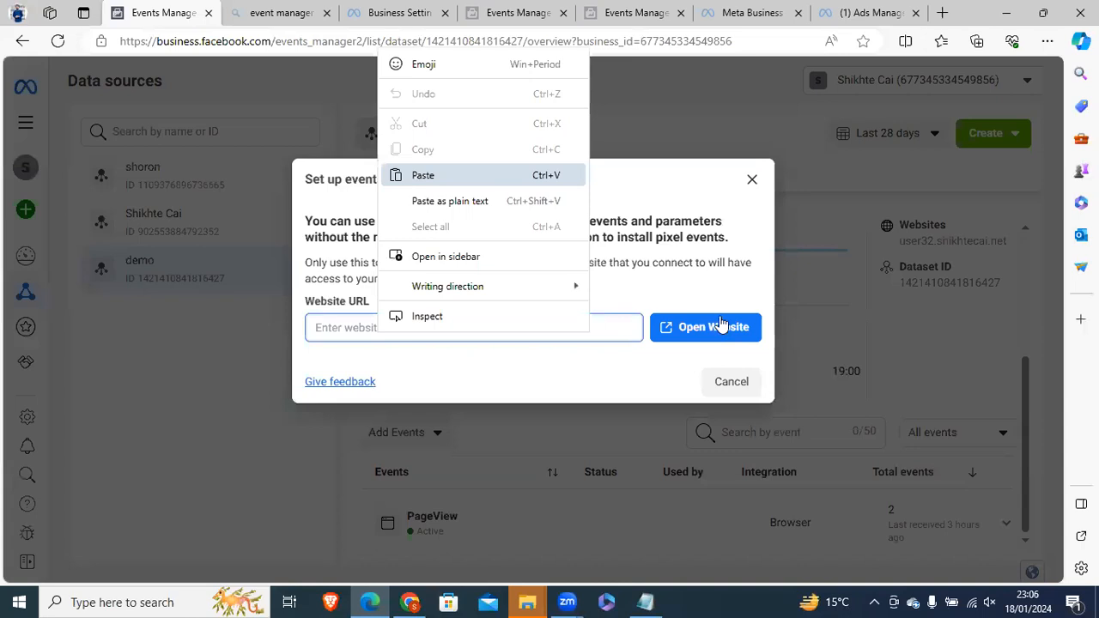
{"action": "left_click", "coordinate": [423, 175]}
{"action": "left_click", "coordinate": [722, 325]}
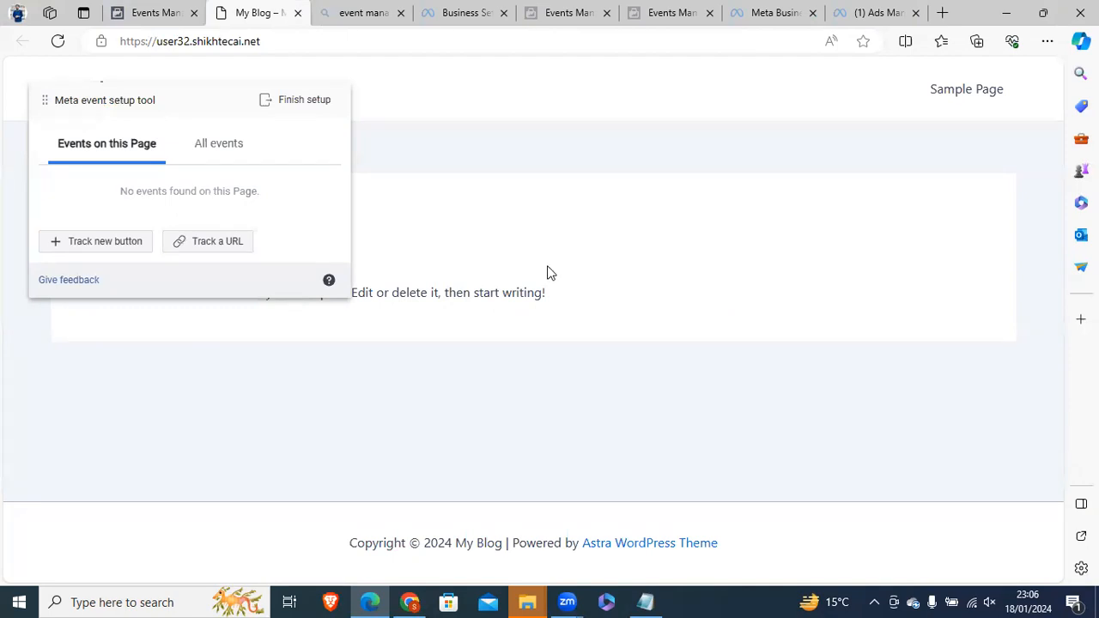
Reposition the Meta event setup tool panel so it floats over the blog's Hello world! post
{"action": "left_click_drag", "start_coordinate": [74, 88], "coordinate": [243, 128]}
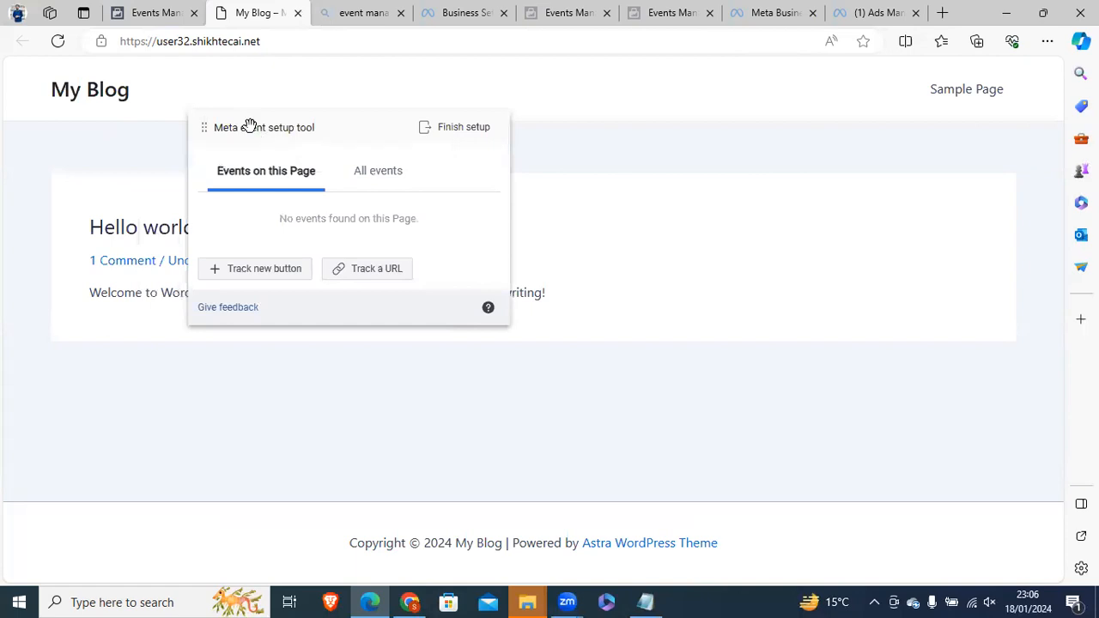
{"action": "left_click_drag", "start_coordinate": [249, 126], "coordinate": [178, 341]}
{"action": "left_click_drag", "start_coordinate": [462, 260], "coordinate": [172, 171]}
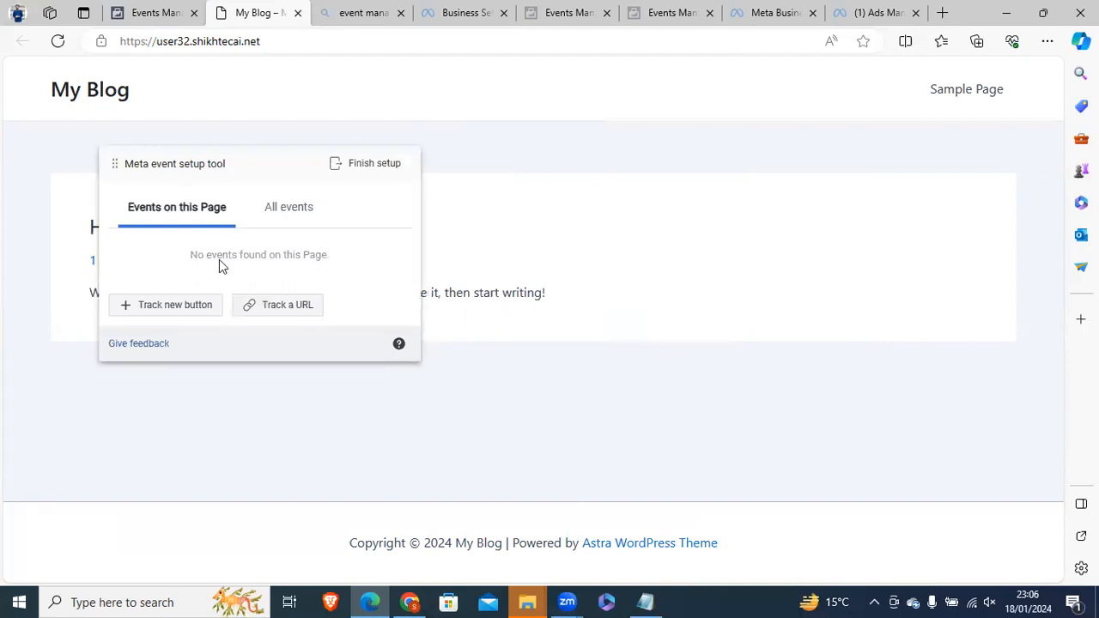
Start tracking a new button on the "Hello world!" heading and open the list of event types
{"action": "left_click", "coordinate": [176, 308]}
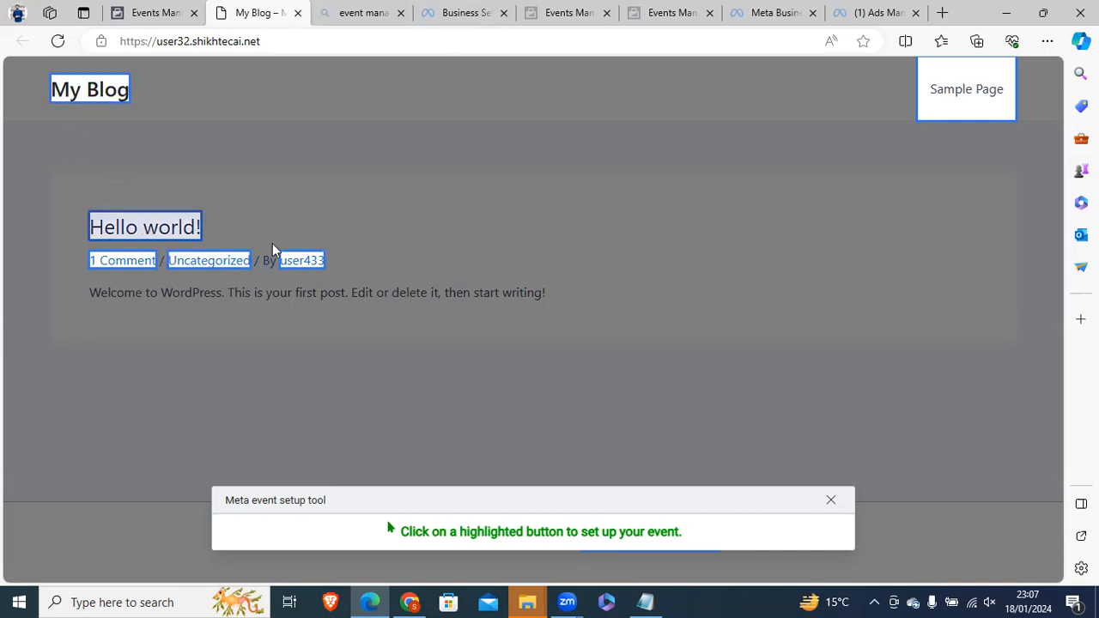
{"action": "left_click", "coordinate": [146, 229]}
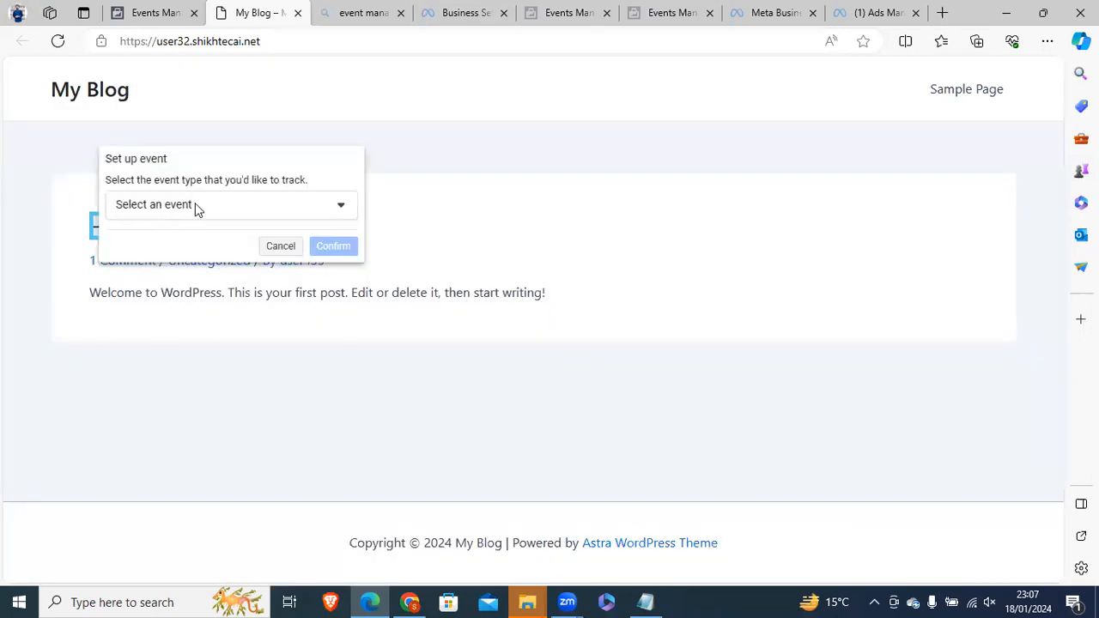
{"action": "left_click", "coordinate": [171, 209]}
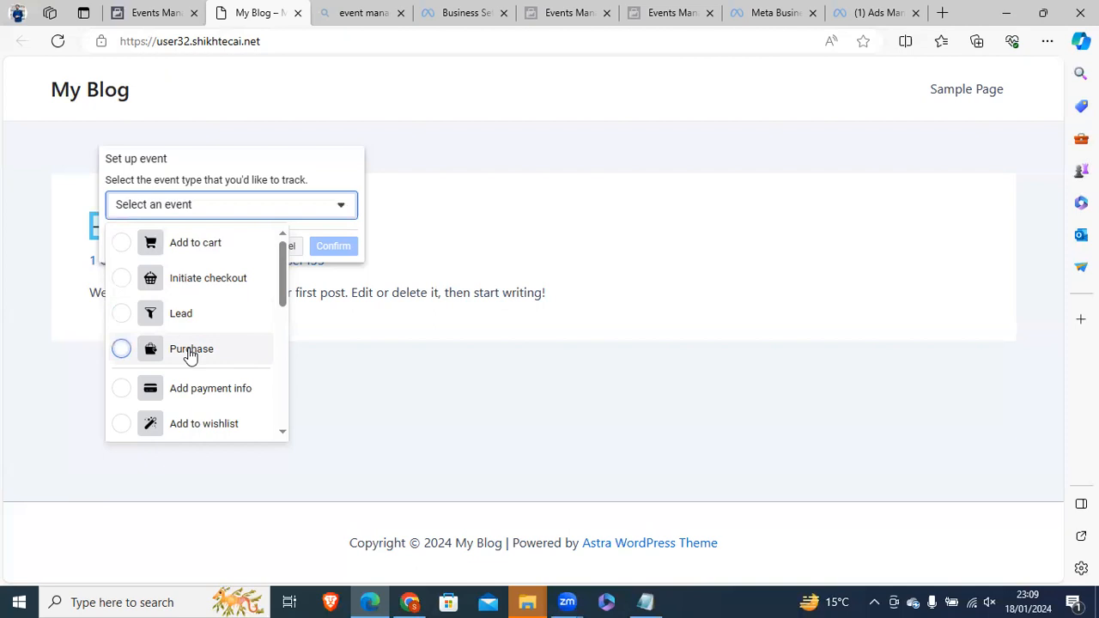
Look over the Star Tech laptop product page in Chrome, including Buy Now and the specification, and return to the event list in Edge
{"action": "left_click", "coordinate": [409, 602]}
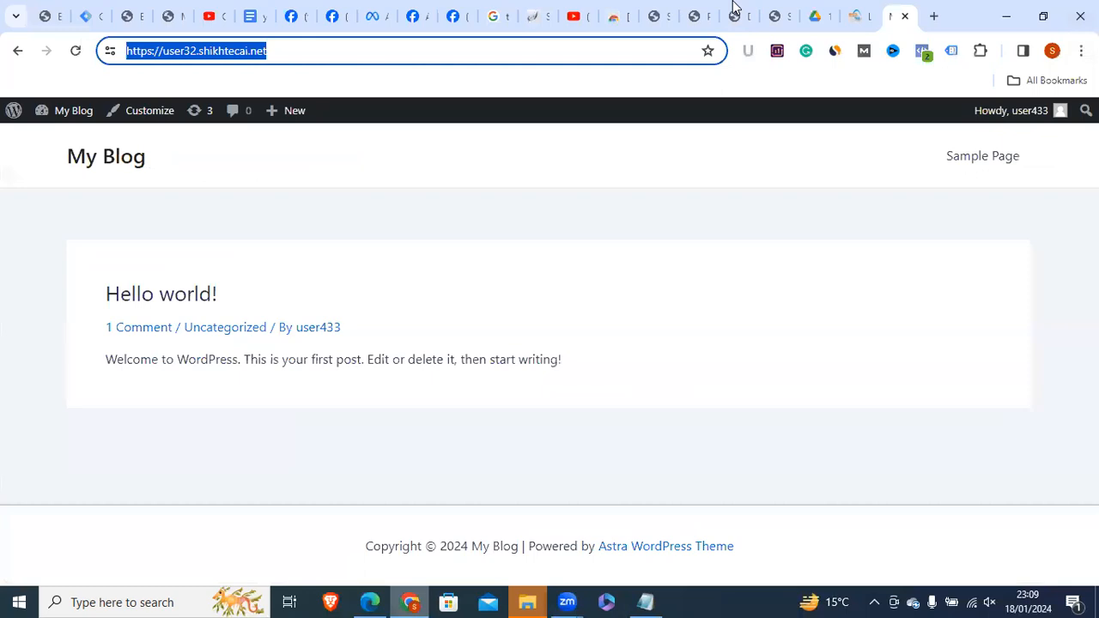
{"action": "left_click", "coordinate": [858, 10]}
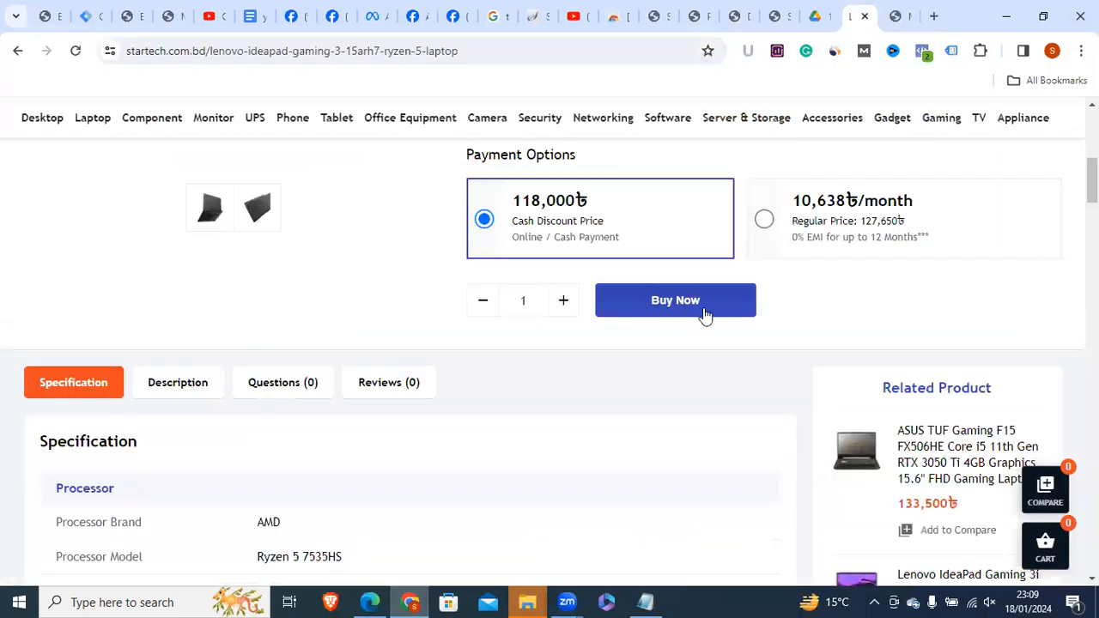
{"action": "left_click_drag", "start_coordinate": [1093, 181], "coordinate": [1092, 131]}
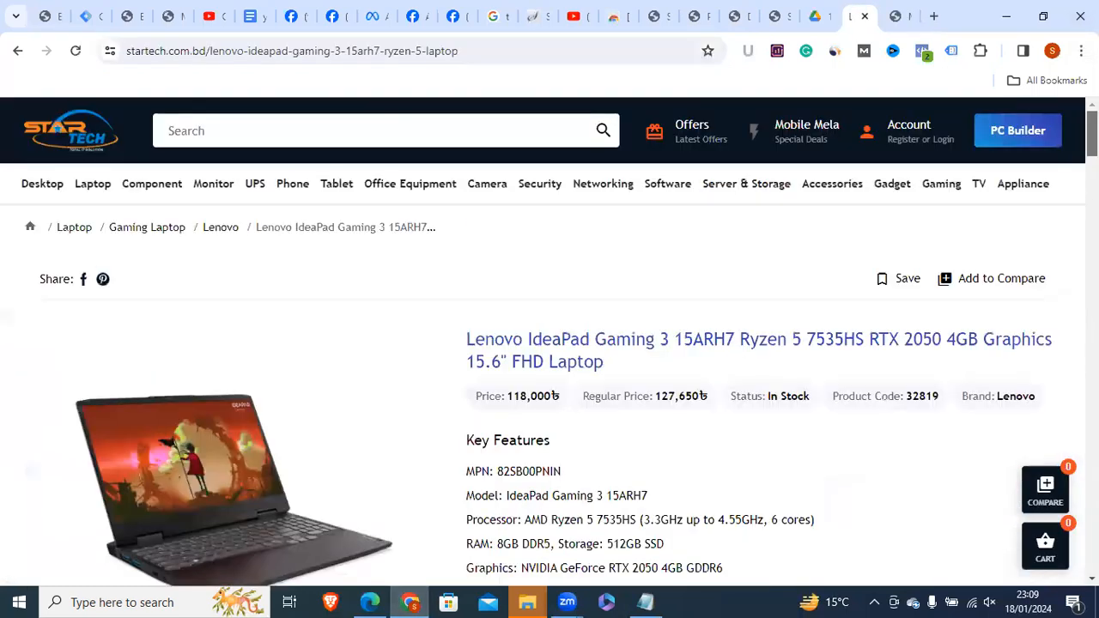
{"action": "scroll", "coordinate": [395, 526], "scroll_direction": "down", "scroll_amount": 10}
{"action": "mouse_move", "coordinate": [382, 602]}
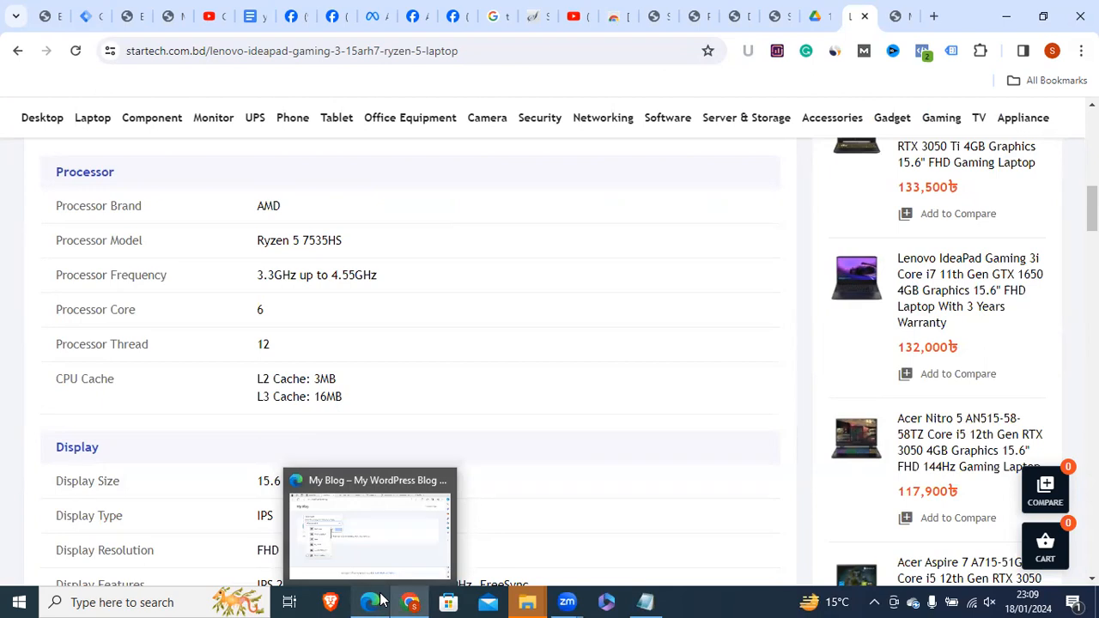
{"action": "left_click", "coordinate": [383, 601]}
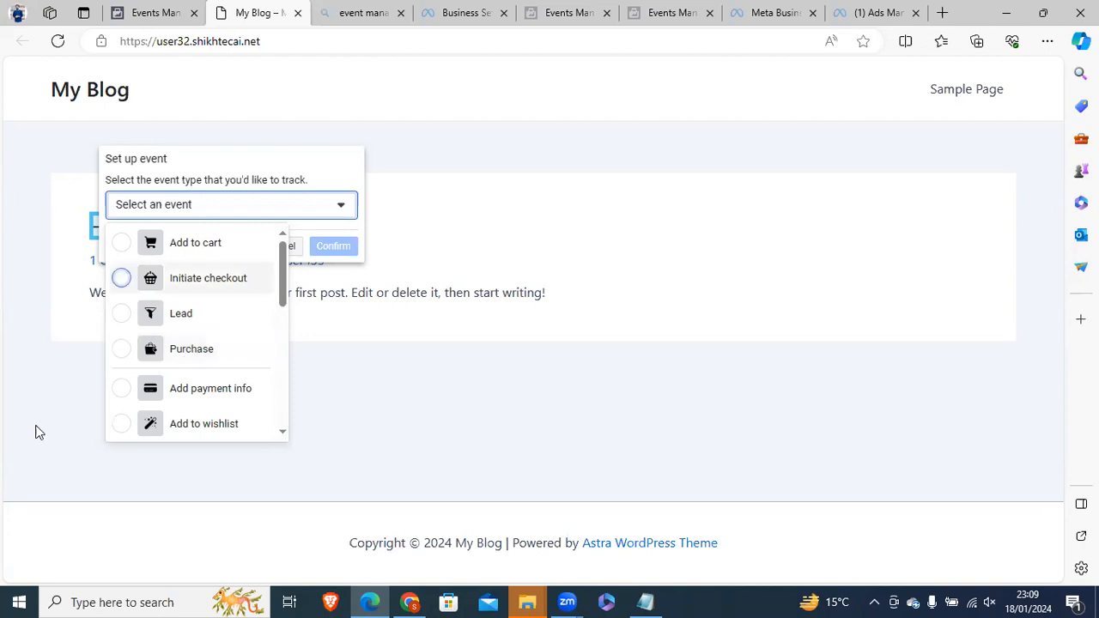
Switch to Chrome, add the Lenovo IdeaPad Gaming 3 15ARH7 laptop to the Star Tech cart and view the cart
{"action": "left_click", "coordinate": [410, 602]}
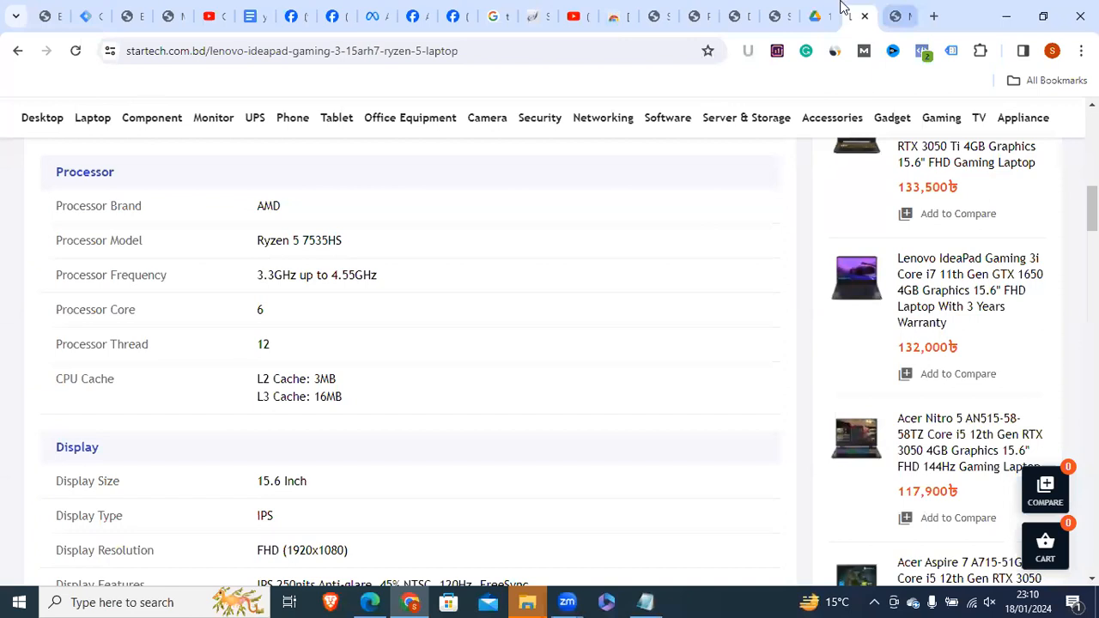
{"action": "left_click_drag", "start_coordinate": [1092, 208], "coordinate": [1091, 120]}
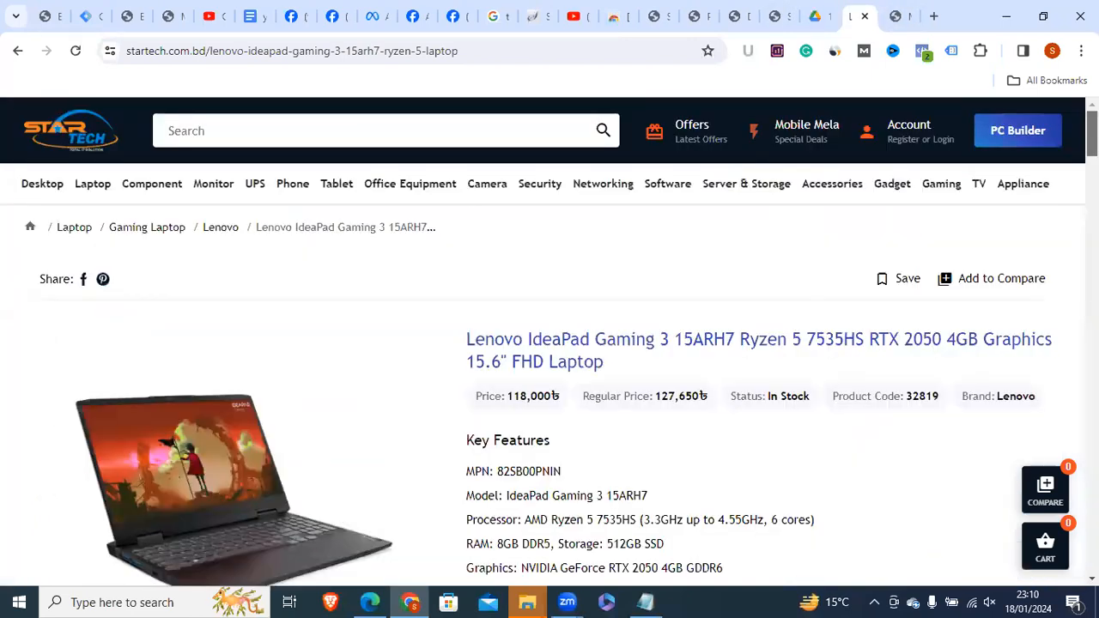
{"action": "scroll", "coordinate": [746, 300], "scroll_direction": "down", "scroll_amount": 6}
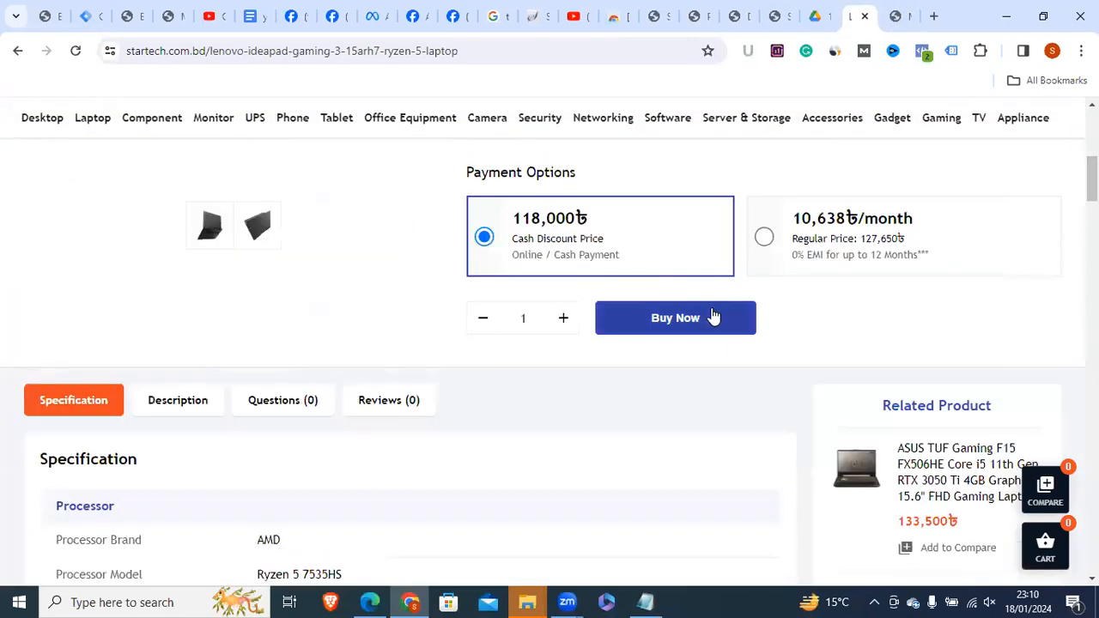
{"action": "left_click", "coordinate": [712, 317]}
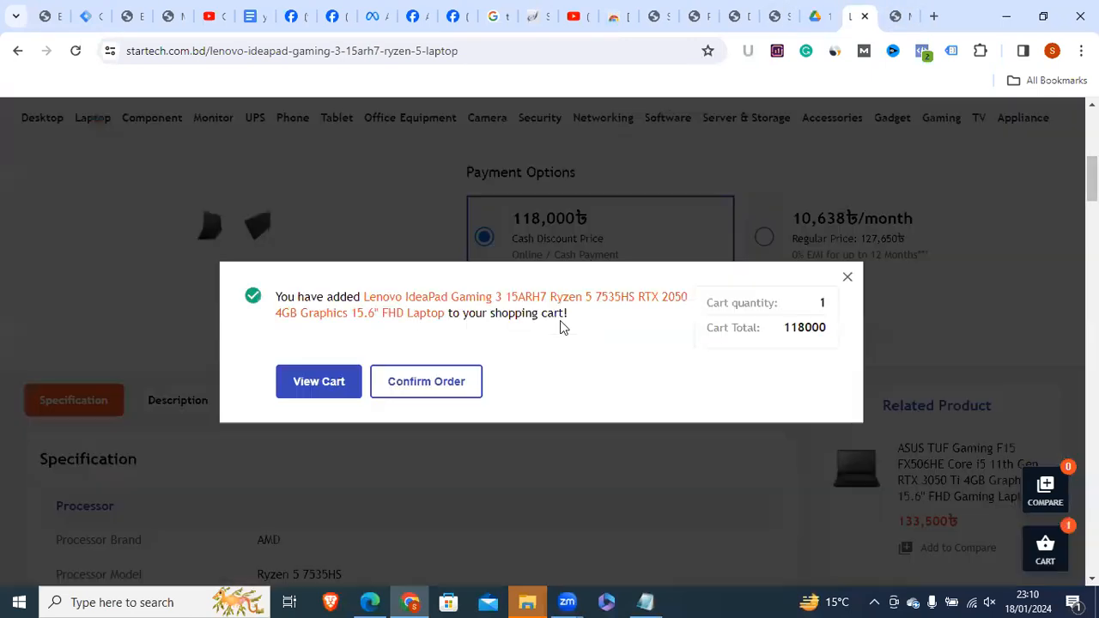
{"action": "left_click", "coordinate": [309, 384]}
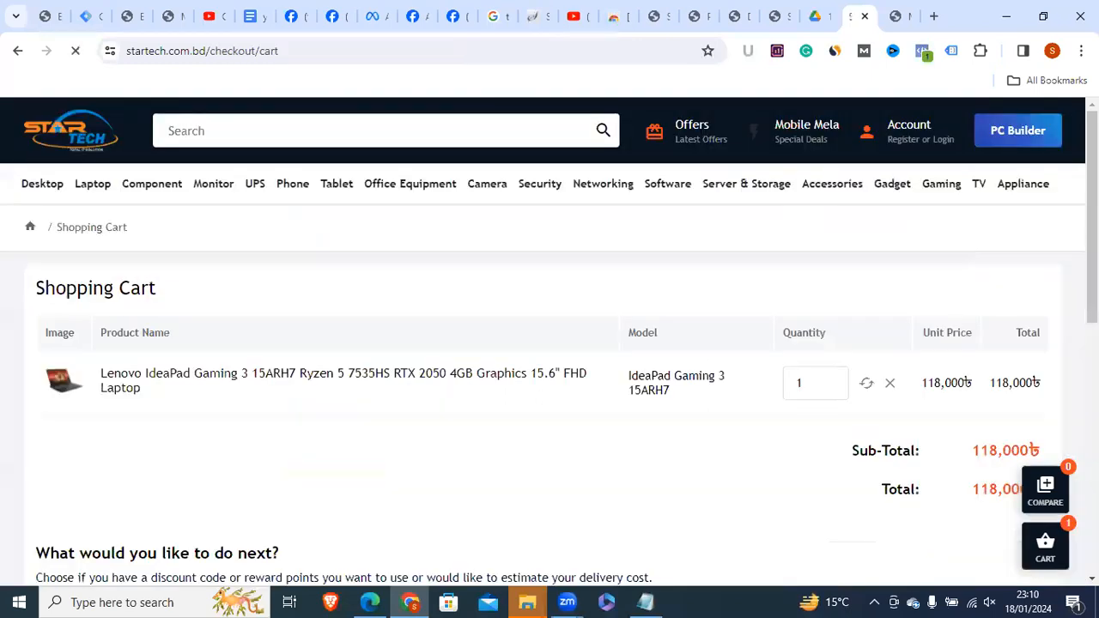
Proceed from the shopping cart to the checkout page and review its customer, payment, delivery and order overview sections
{"action": "scroll", "coordinate": [802, 288], "scroll_direction": "down", "scroll_amount": 2}
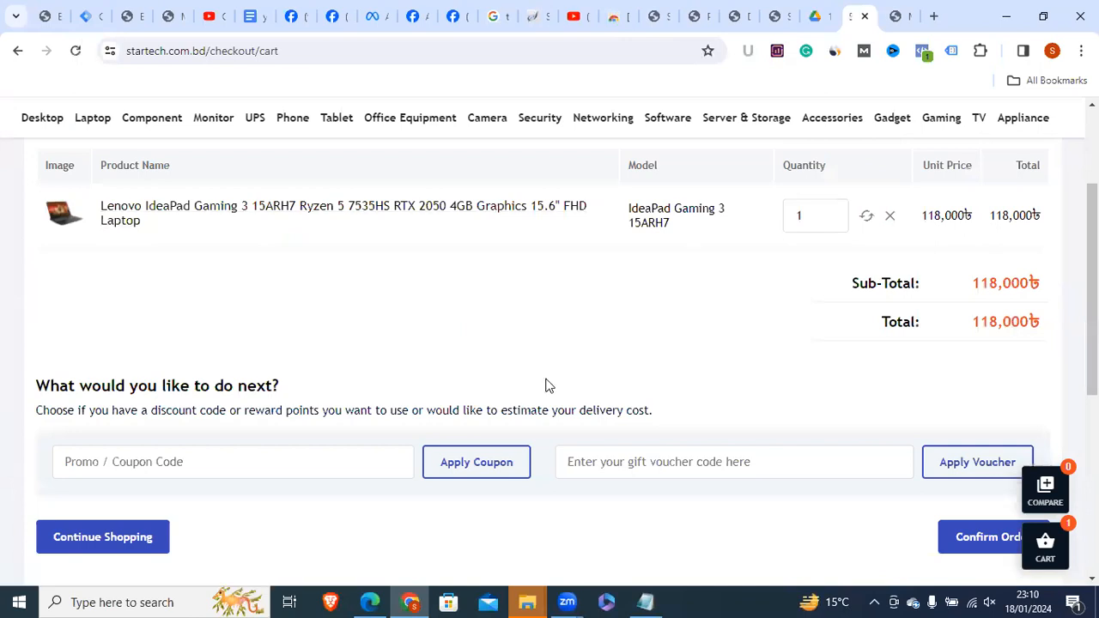
{"action": "scroll", "coordinate": [544, 383], "scroll_direction": "down", "scroll_amount": 2}
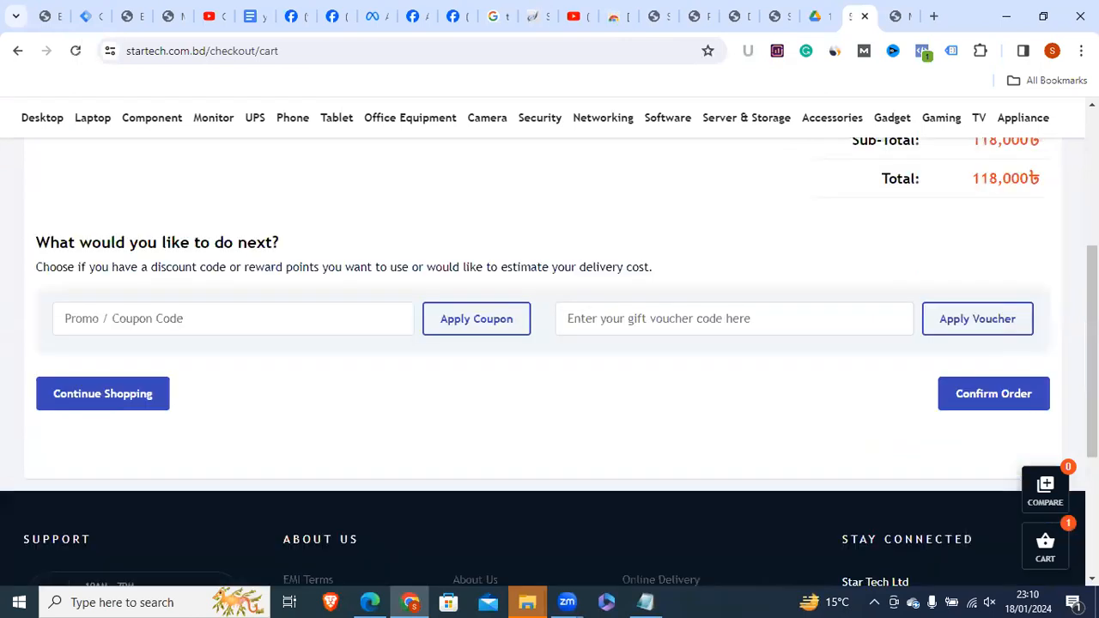
{"action": "left_click", "coordinate": [993, 405]}
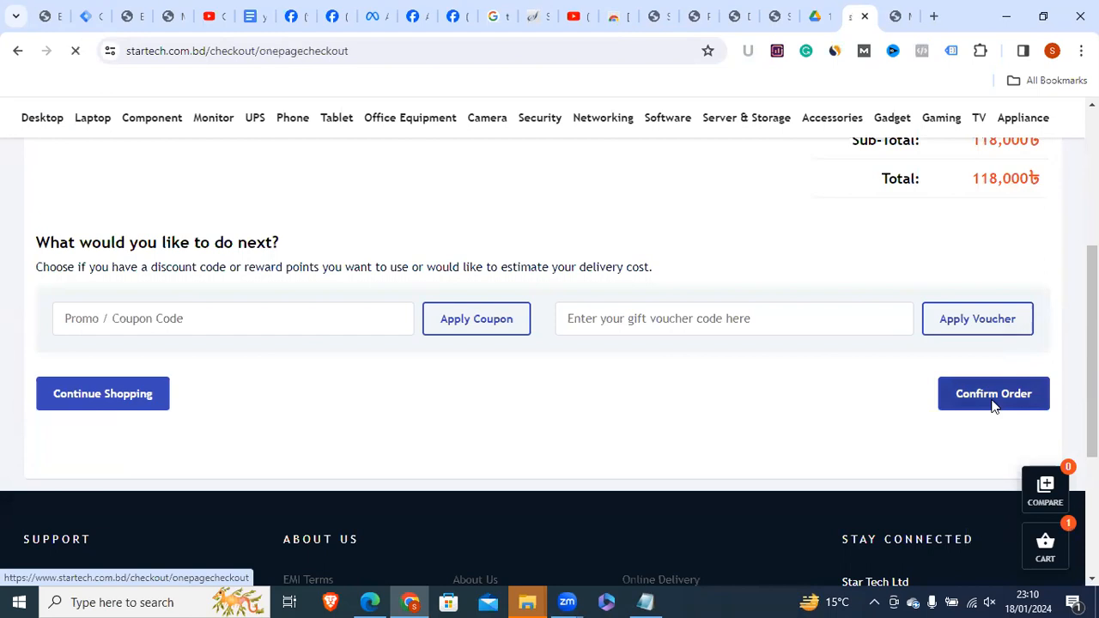
{"action": "scroll", "coordinate": [949, 400], "scroll_direction": "down", "scroll_amount": 3}
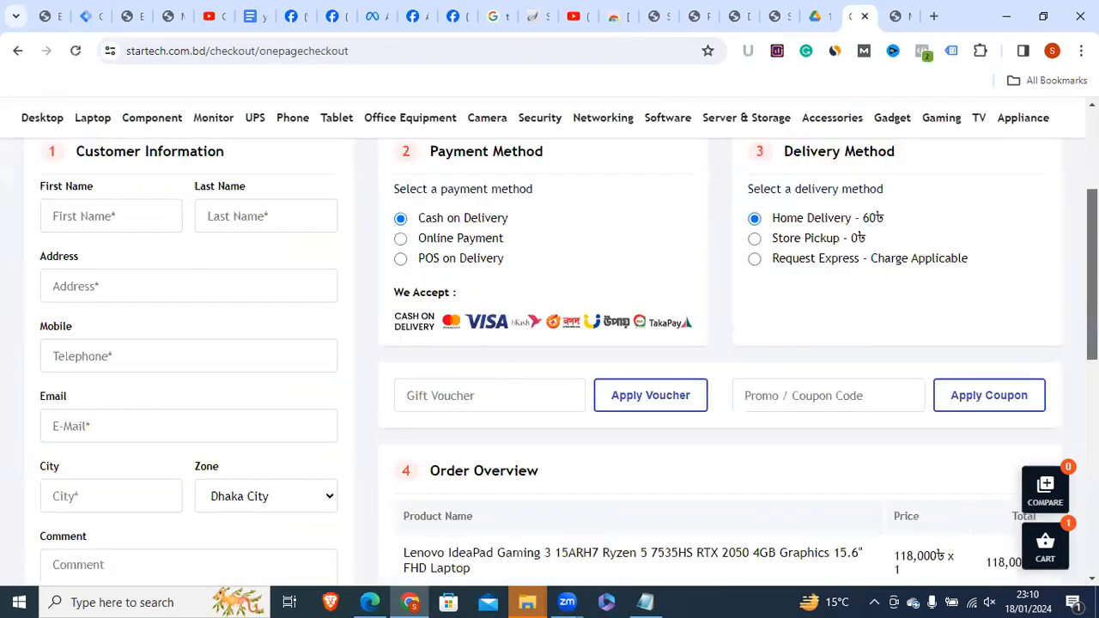
{"action": "scroll", "coordinate": [964, 428], "scroll_direction": "down", "scroll_amount": 3}
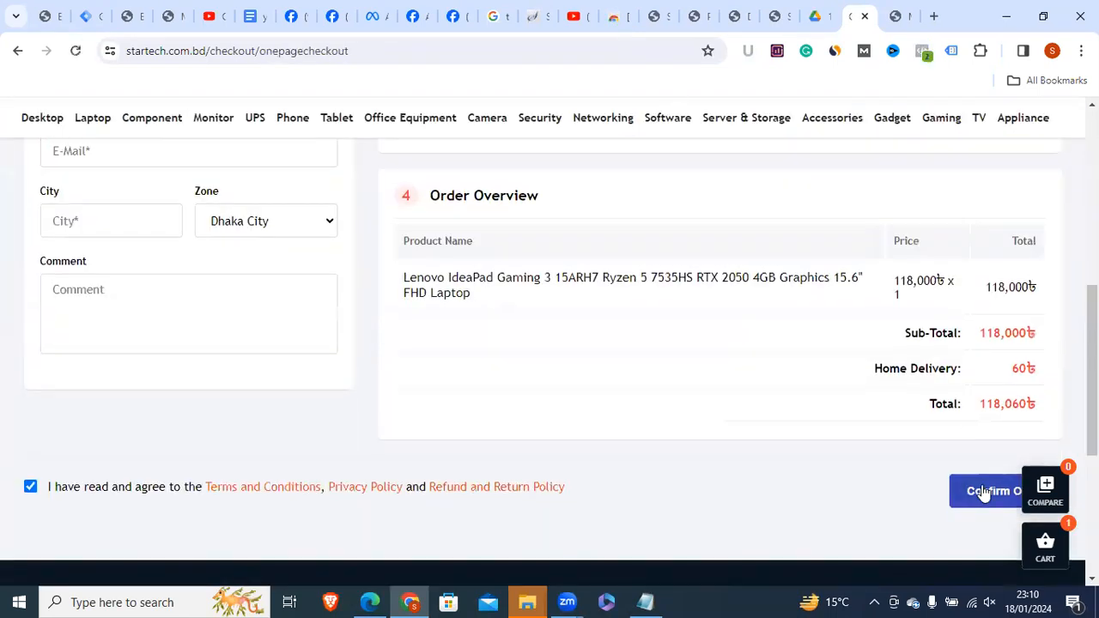
Fill in the checkout's customer information with the saved name, address and contact details
{"action": "scroll", "coordinate": [550, 344], "scroll_direction": "up", "scroll_amount": 5}
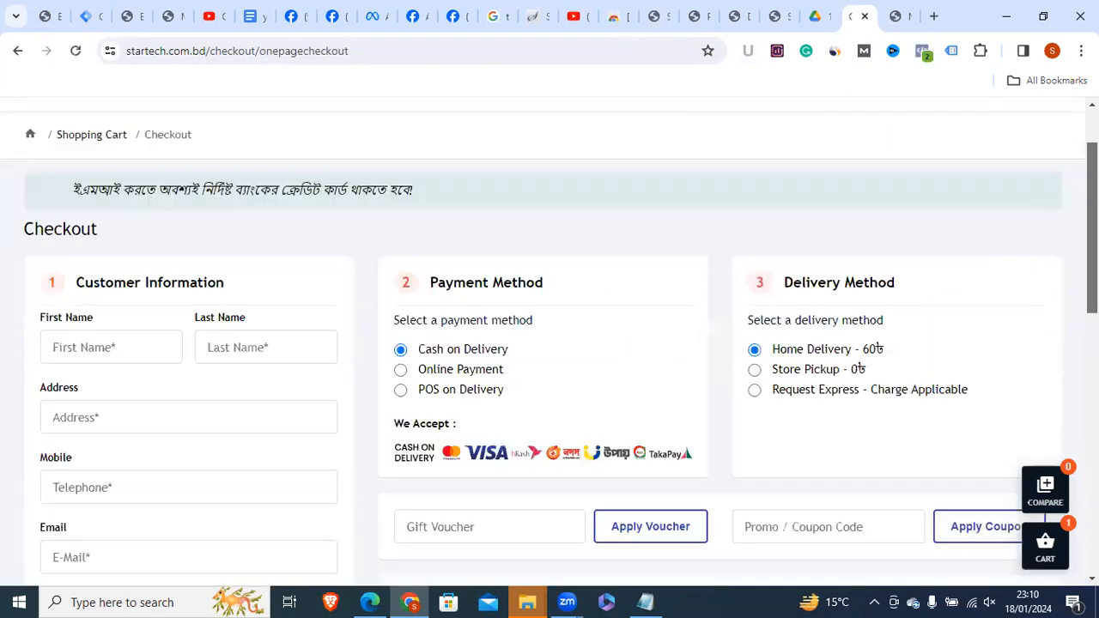
{"action": "scroll", "coordinate": [126, 311], "scroll_direction": "down", "scroll_amount": 1}
{"action": "left_click", "coordinate": [139, 363]}
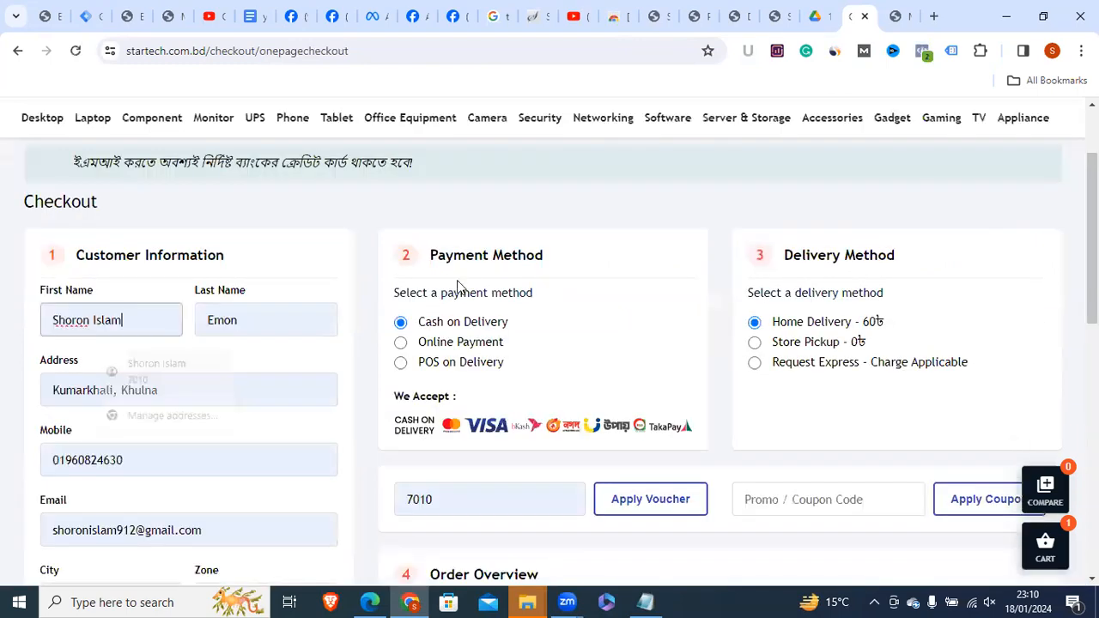
{"action": "scroll", "coordinate": [983, 450], "scroll_direction": "down", "scroll_amount": 5}
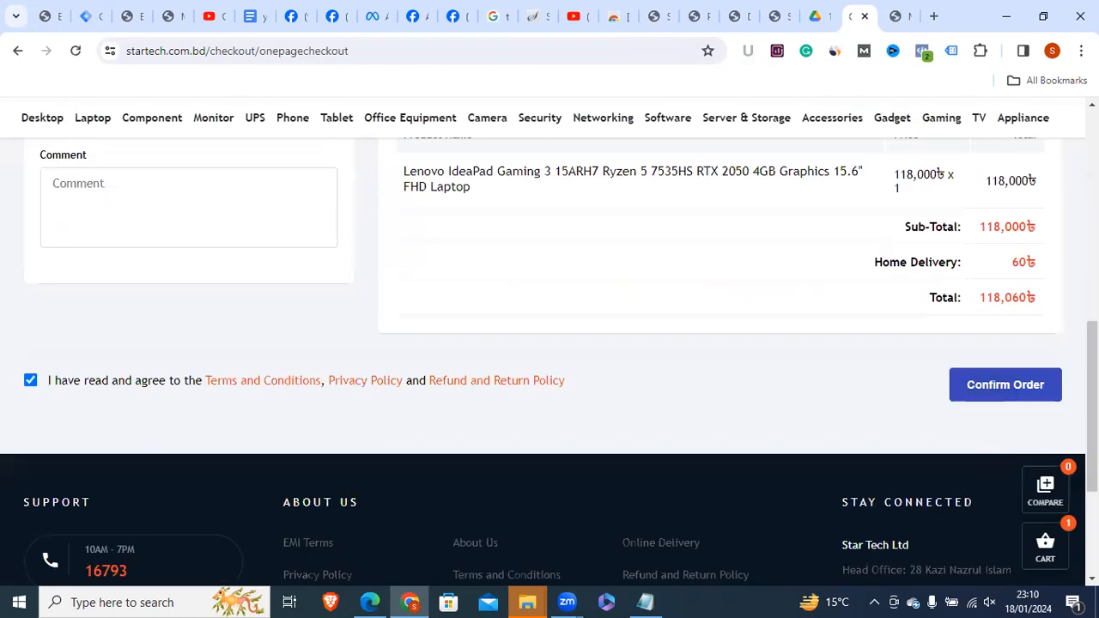
{"action": "scroll", "coordinate": [549, 343], "scroll_direction": "up", "scroll_amount": 10}
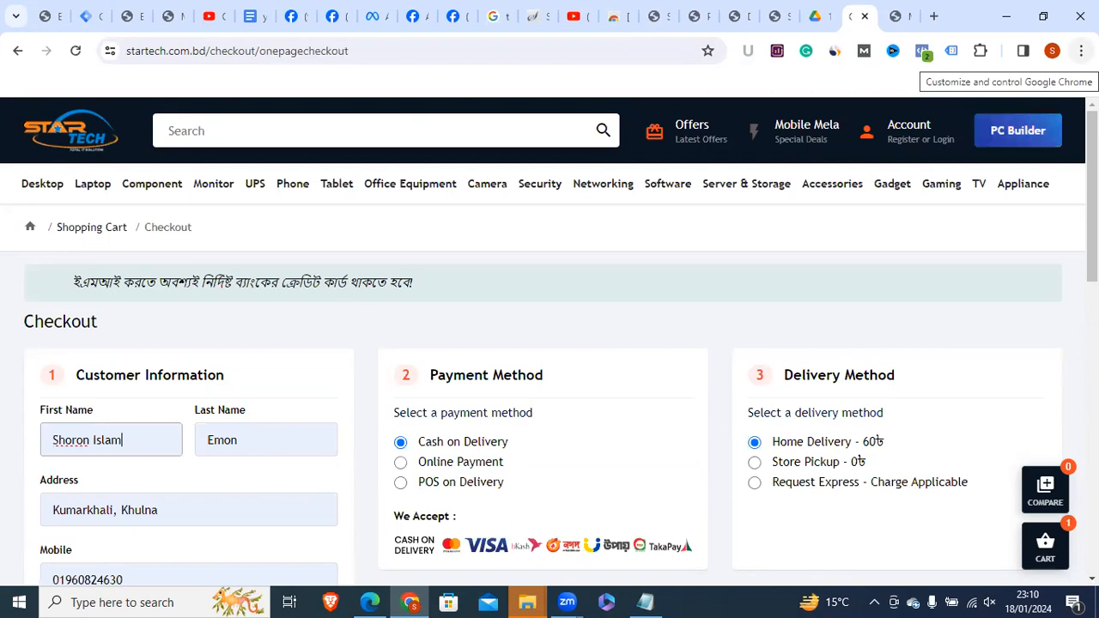
Examine the filled-in checkout page, from its address and customer information through the order overview to the order confirmation
{"action": "left_click", "coordinate": [350, 53]}
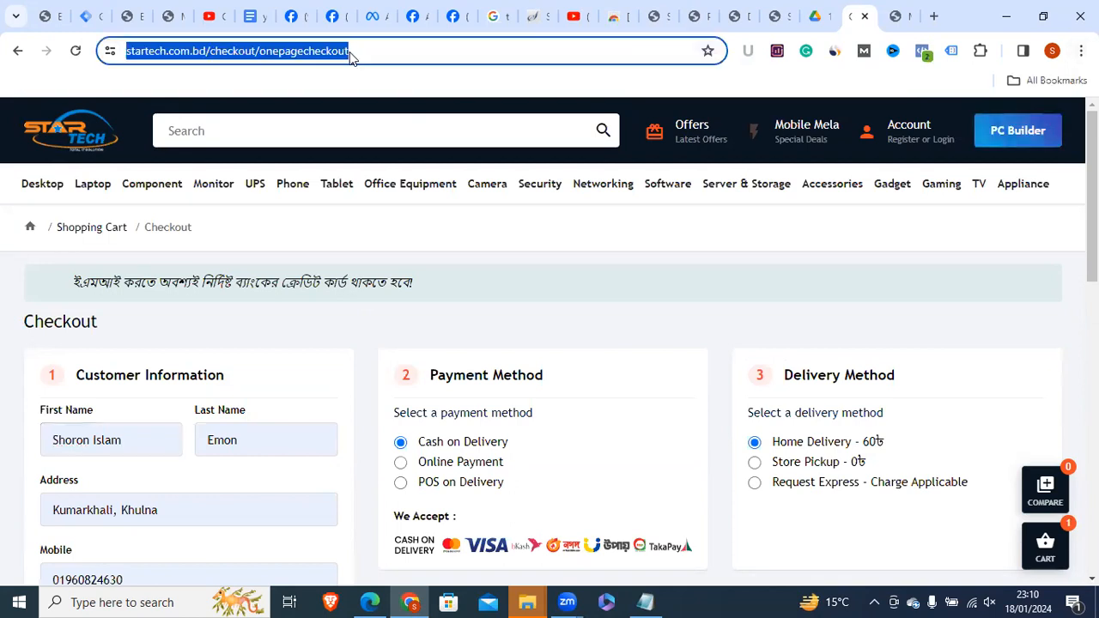
{"action": "left_click", "coordinate": [923, 293]}
{"action": "scroll", "coordinate": [922, 293], "scroll_direction": "down", "scroll_amount": 3}
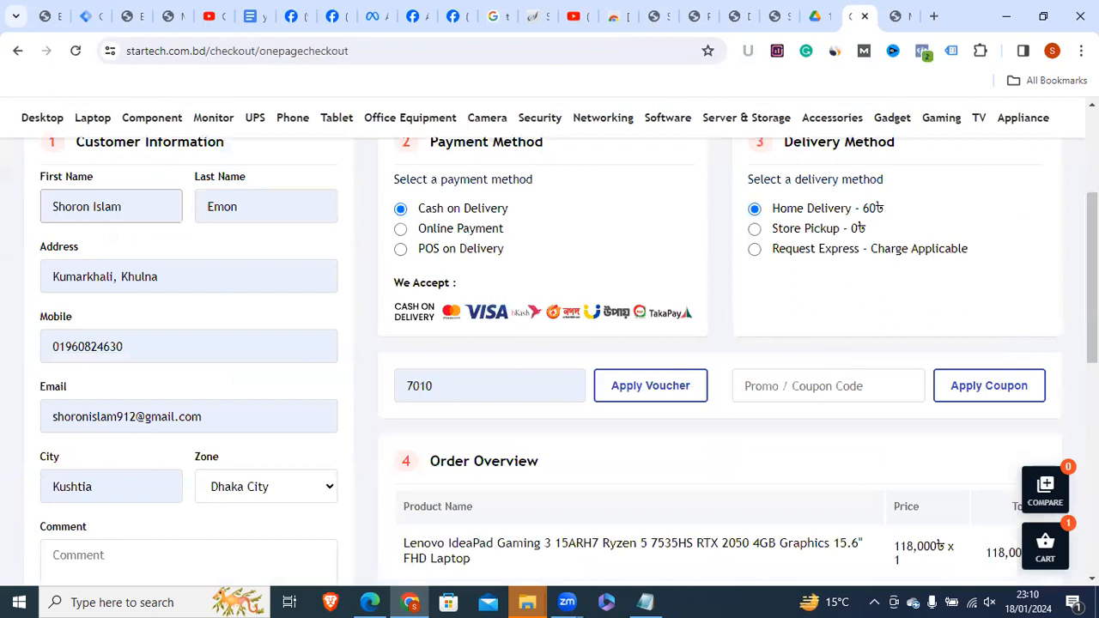
{"action": "scroll", "coordinate": [922, 292], "scroll_direction": "down", "scroll_amount": 2}
{"action": "scroll", "coordinate": [989, 438], "scroll_direction": "down", "scroll_amount": 1}
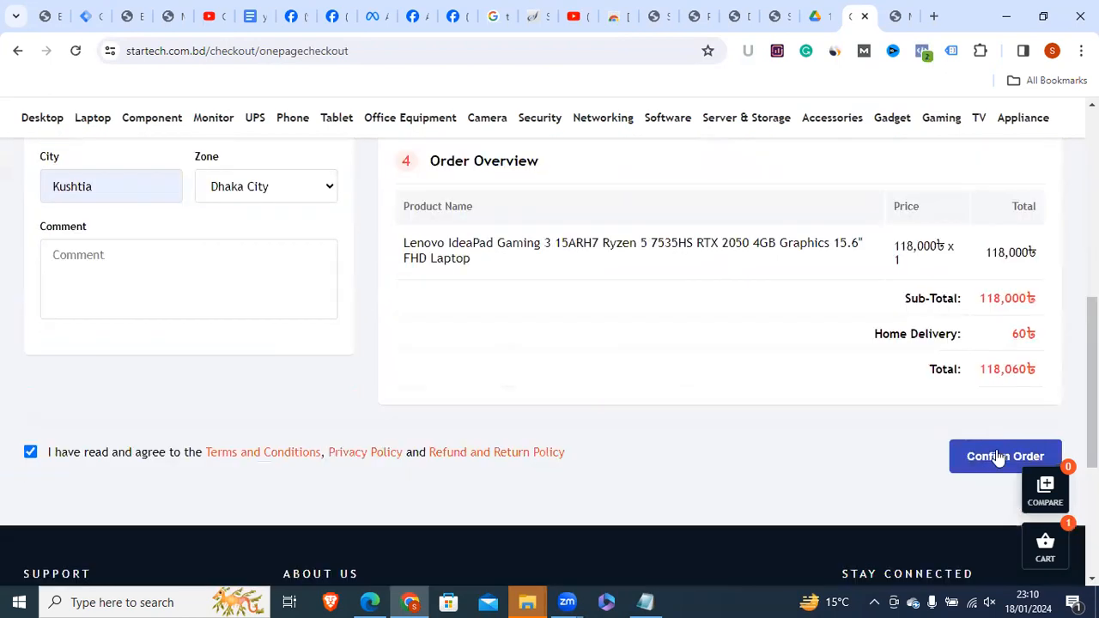
{"action": "scroll", "coordinate": [422, 290], "scroll_direction": "up", "scroll_amount": 8}
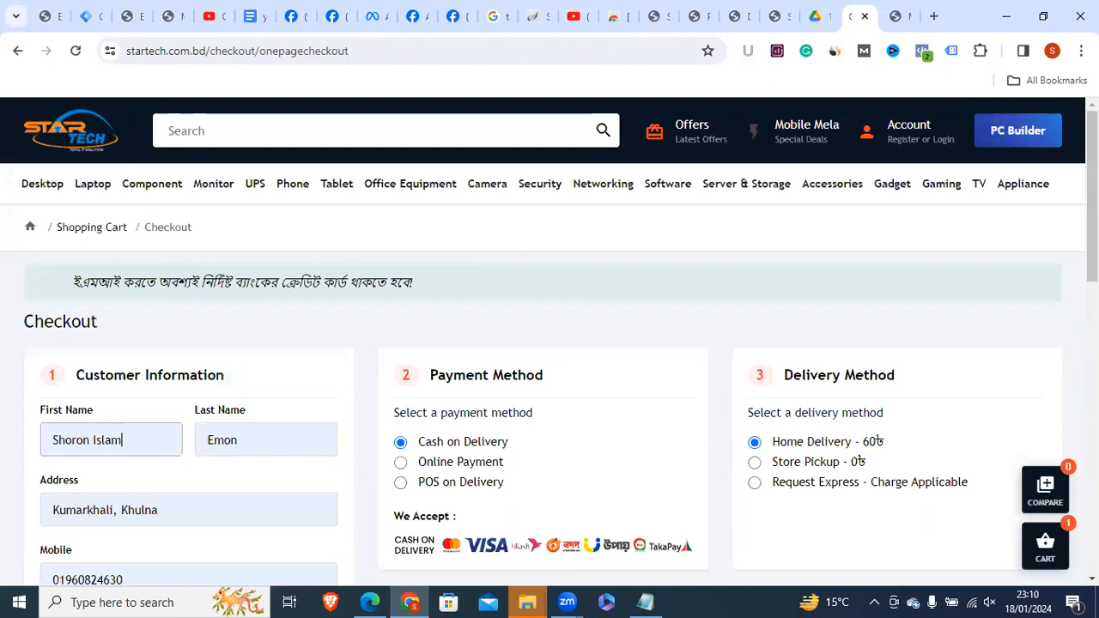
{"action": "scroll", "coordinate": [954, 194], "scroll_direction": "down", "scroll_amount": 5}
{"action": "scroll", "coordinate": [177, 245], "scroll_direction": "up", "scroll_amount": 5}
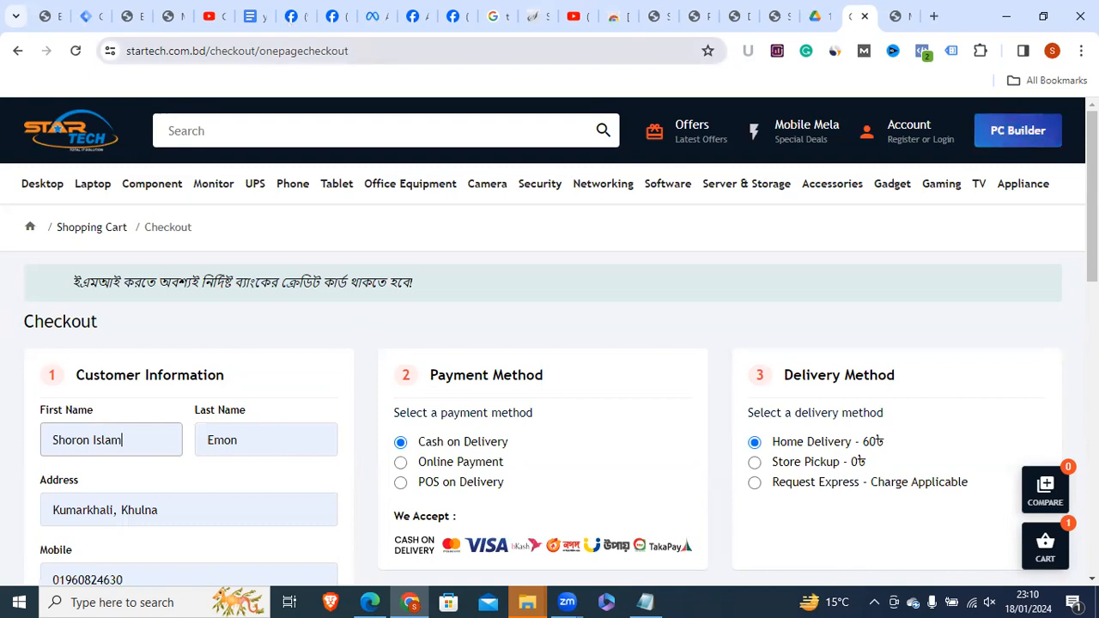
{"action": "scroll", "coordinate": [952, 447], "scroll_direction": "down", "scroll_amount": 5}
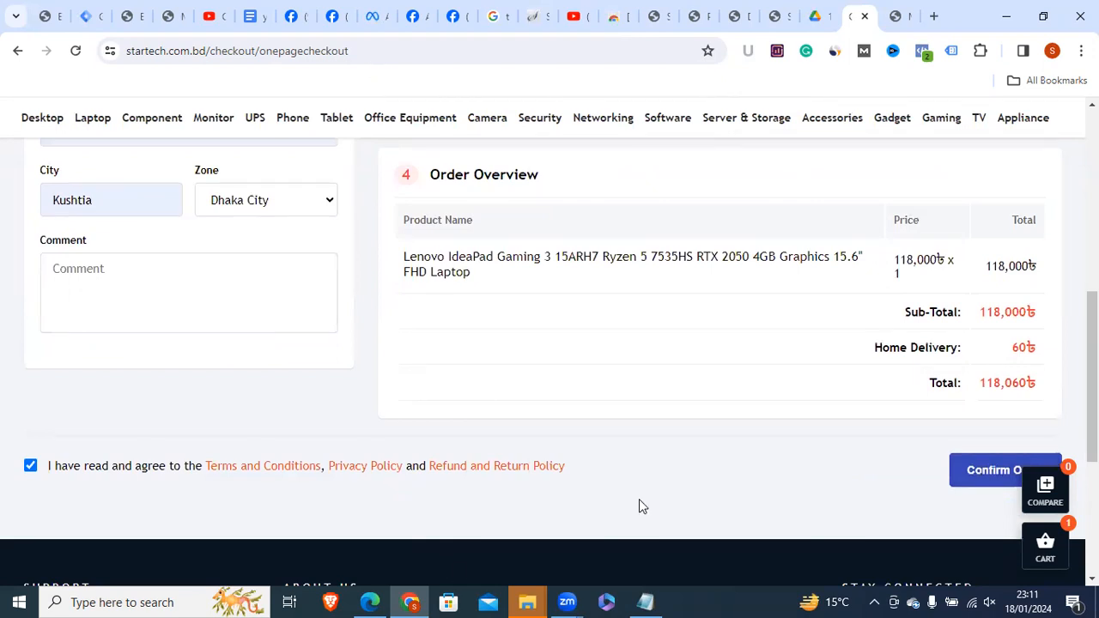
{"action": "scroll", "coordinate": [1091, 403], "scroll_direction": "down", "scroll_amount": 1}
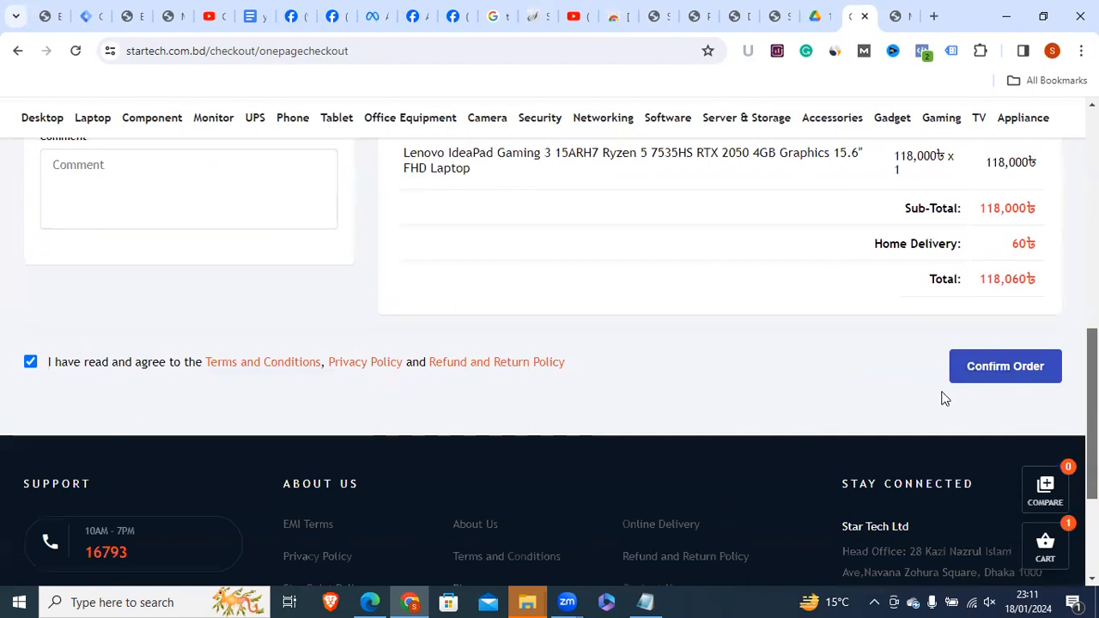
{"action": "left_click", "coordinate": [998, 371]}
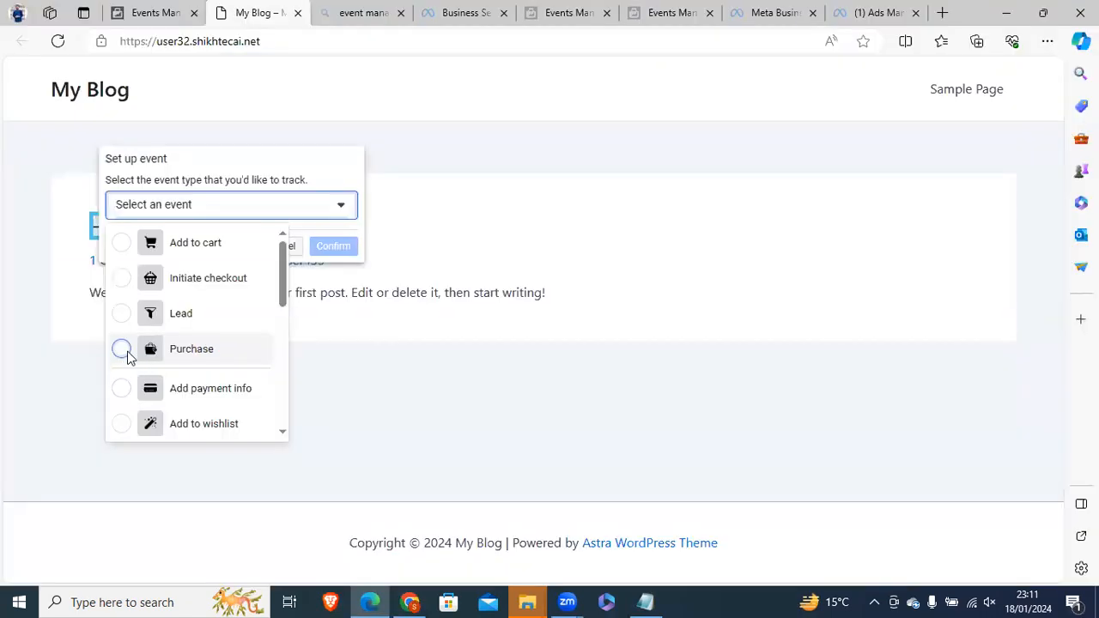
Switch to Edge and set up a Purchase event on the "Hello world!" heading without including a value
{"action": "left_click", "coordinate": [129, 355]}
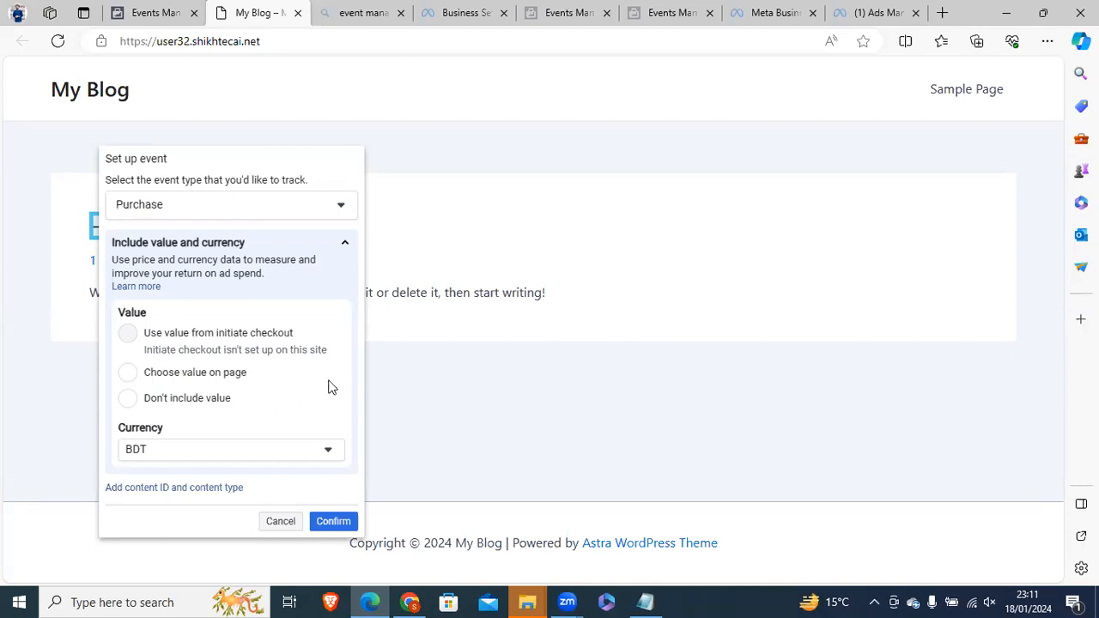
{"action": "left_click", "coordinate": [412, 602]}
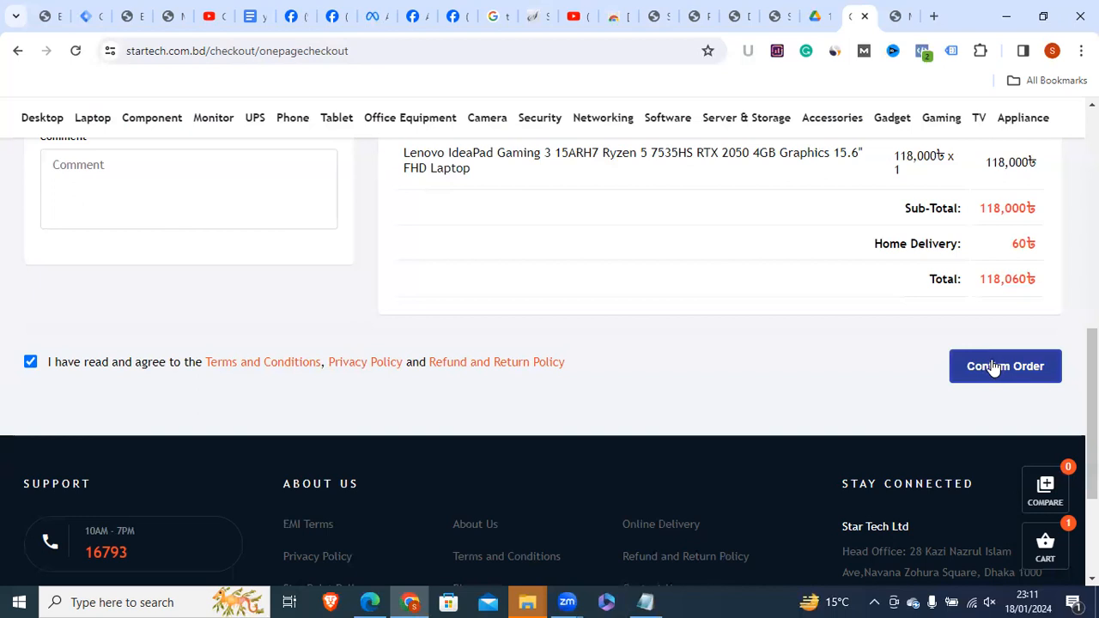
{"action": "left_click", "coordinate": [370, 602]}
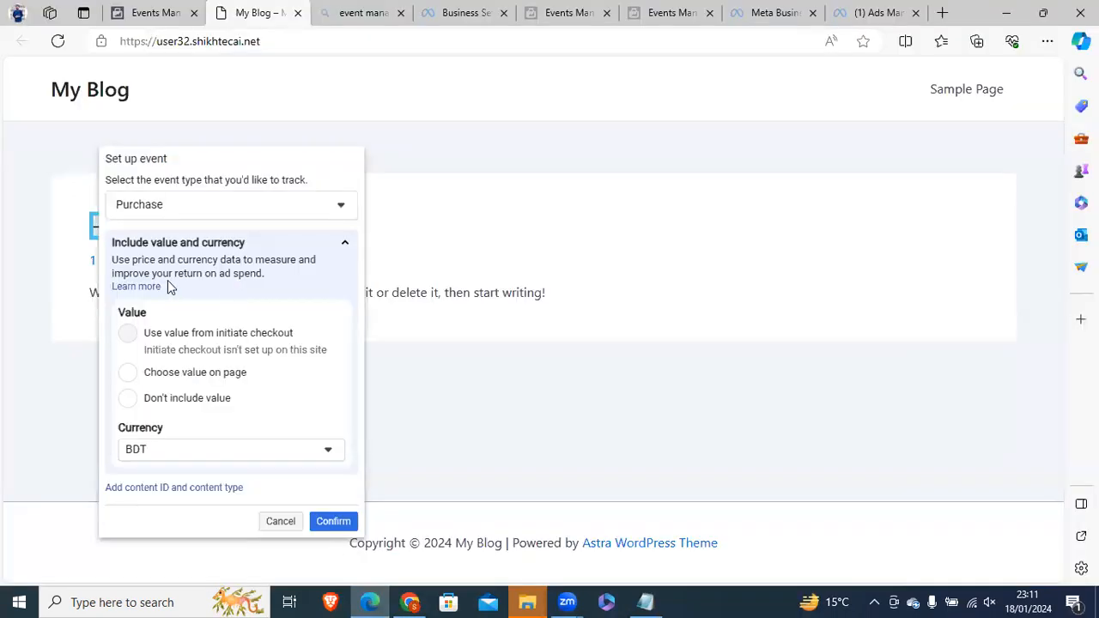
{"action": "left_click", "coordinate": [129, 375]}
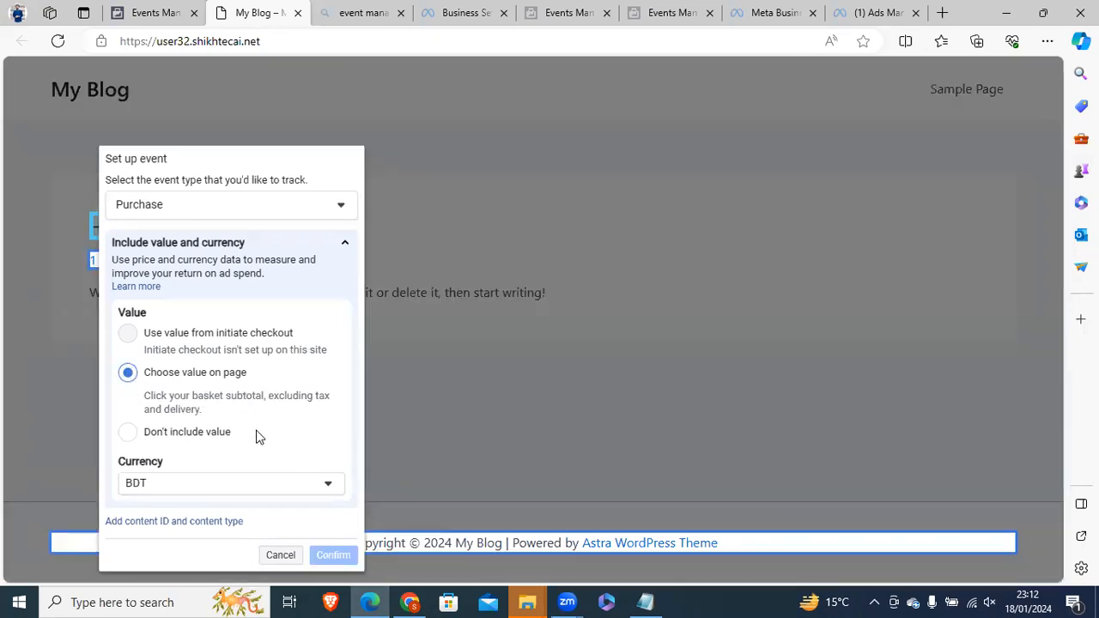
{"action": "left_click", "coordinate": [128, 433]}
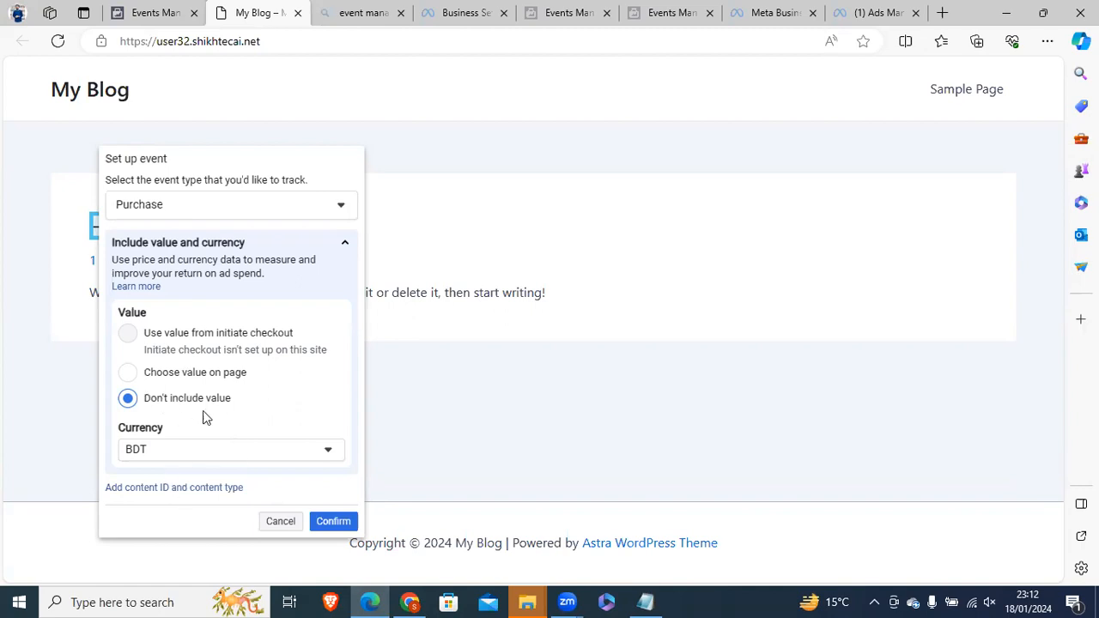
{"action": "left_click", "coordinate": [335, 523]}
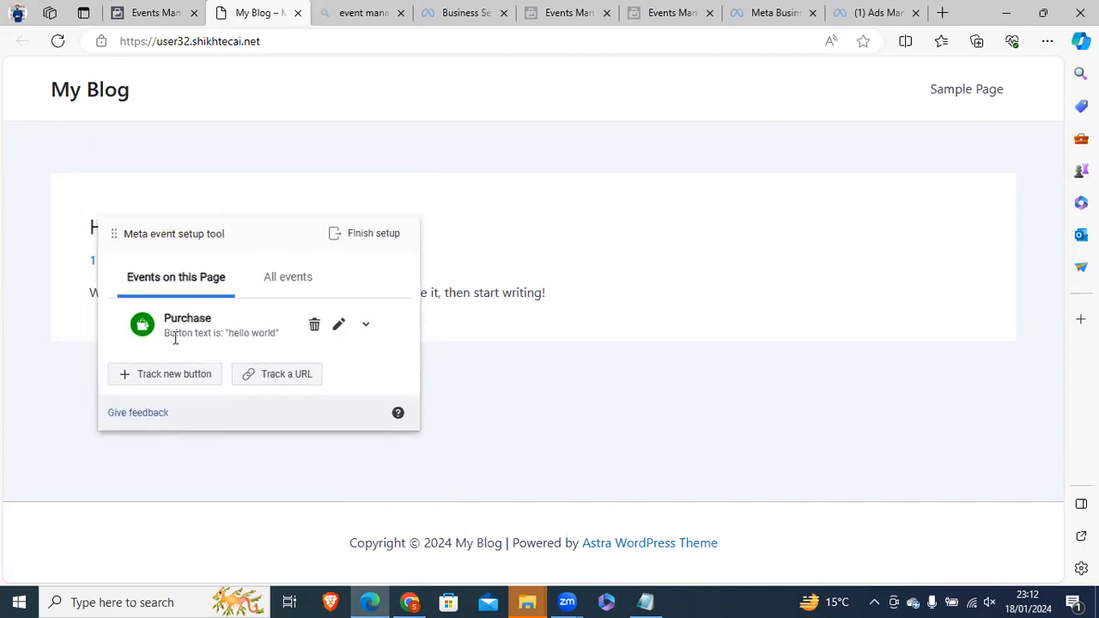
Track the Sample Page link as a new button with a View content event that doesn't include a value
{"action": "left_click", "coordinate": [169, 376]}
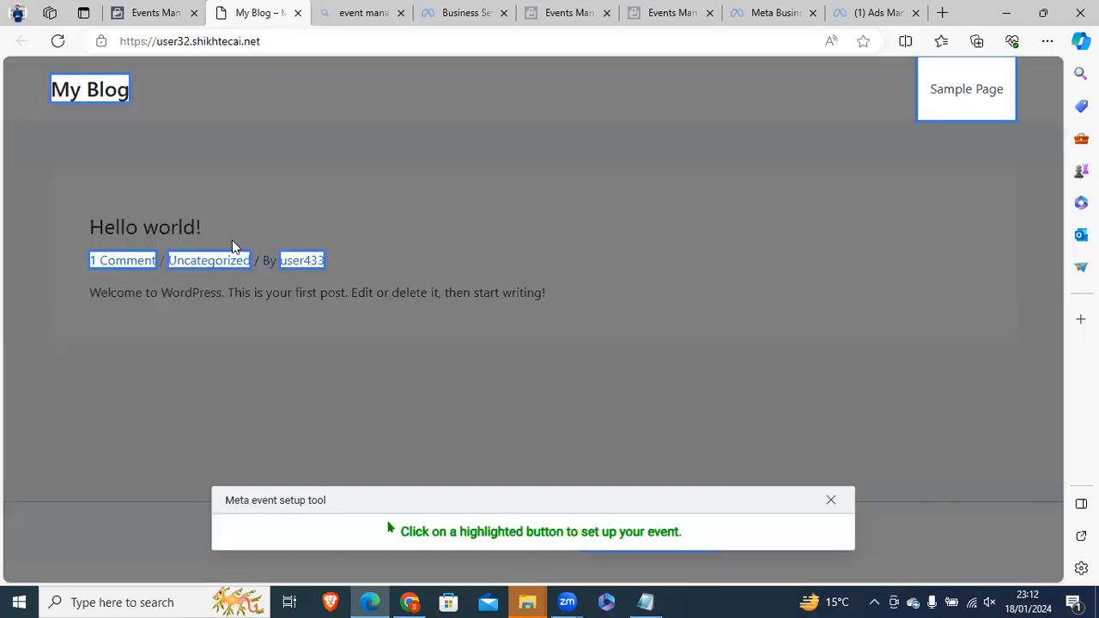
{"action": "left_click", "coordinate": [977, 94]}
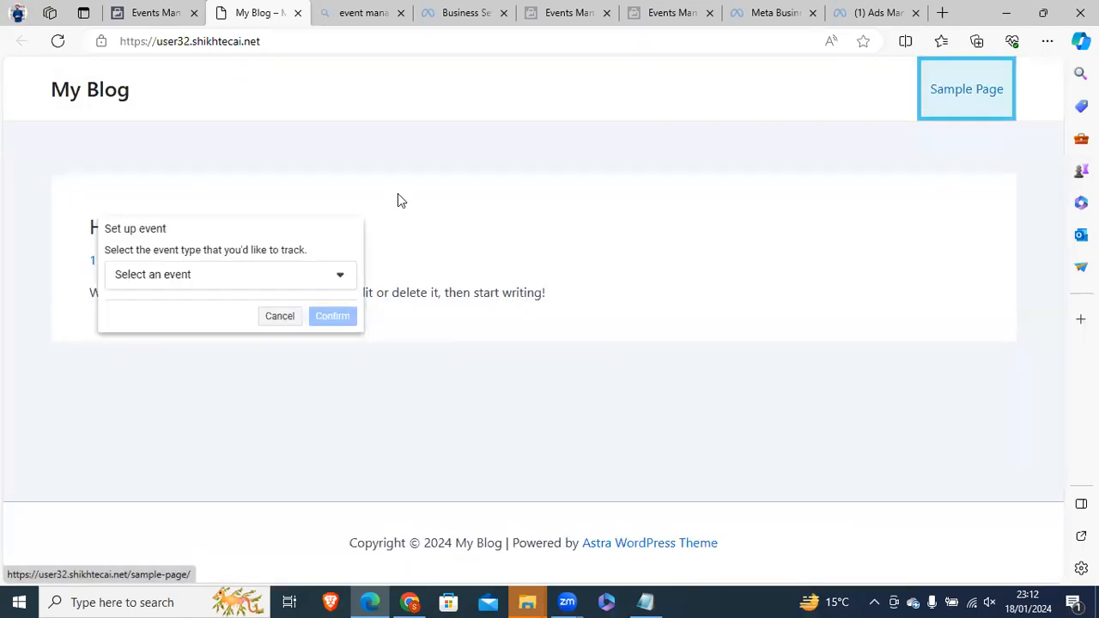
{"action": "left_click", "coordinate": [233, 274]}
{"action": "left_click_drag", "start_coordinate": [282, 352], "coordinate": [288, 480]}
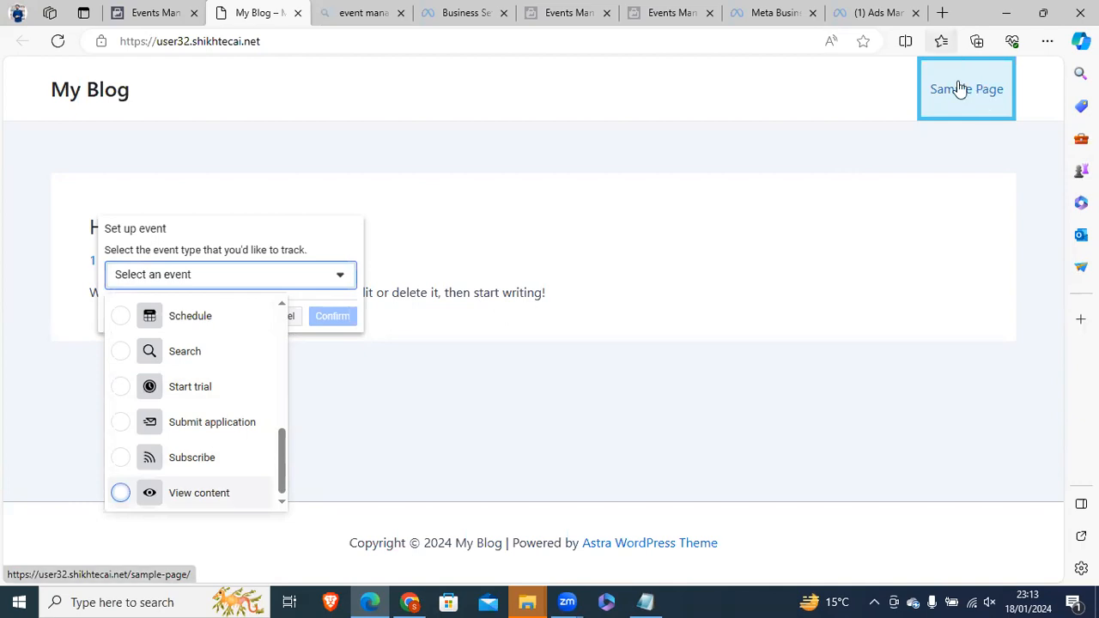
{"action": "left_click", "coordinate": [191, 496]}
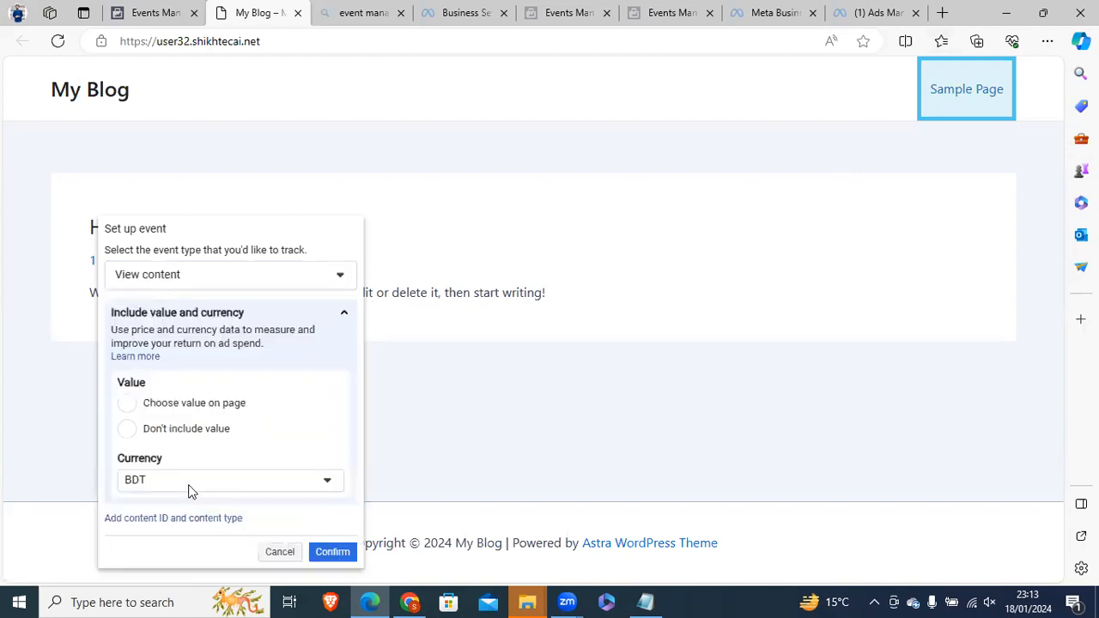
{"action": "left_click", "coordinate": [171, 435]}
{"action": "left_click", "coordinate": [333, 557]}
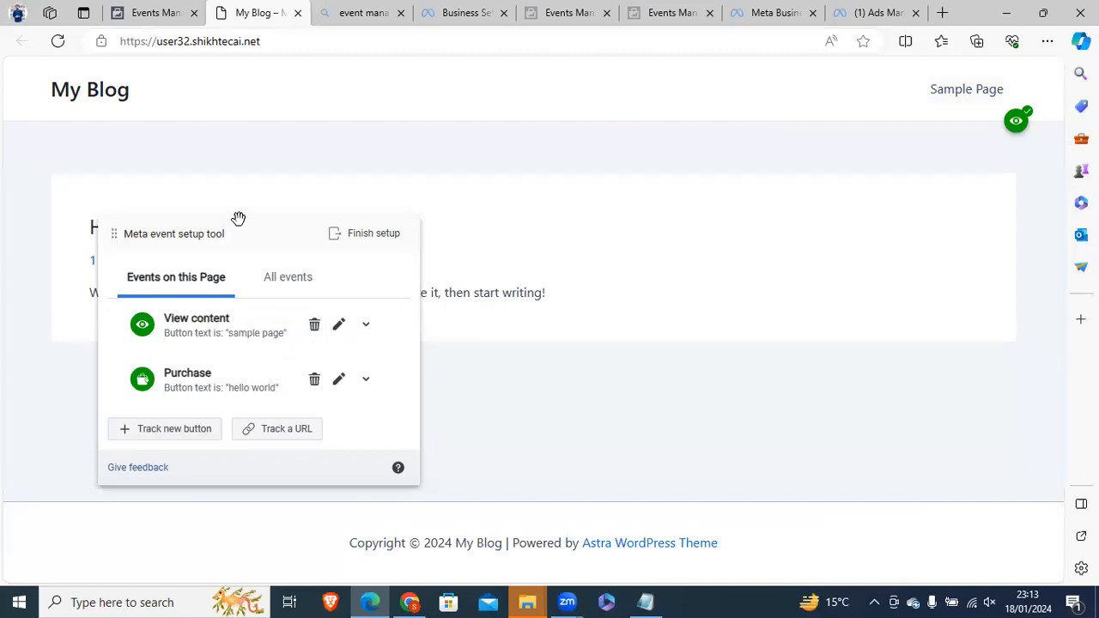
Move the event setup tool clear of the "Hello world!" heading and open the Sample Page to view its tracked events
{"action": "left_click_drag", "start_coordinate": [201, 231], "coordinate": [550, 260]}
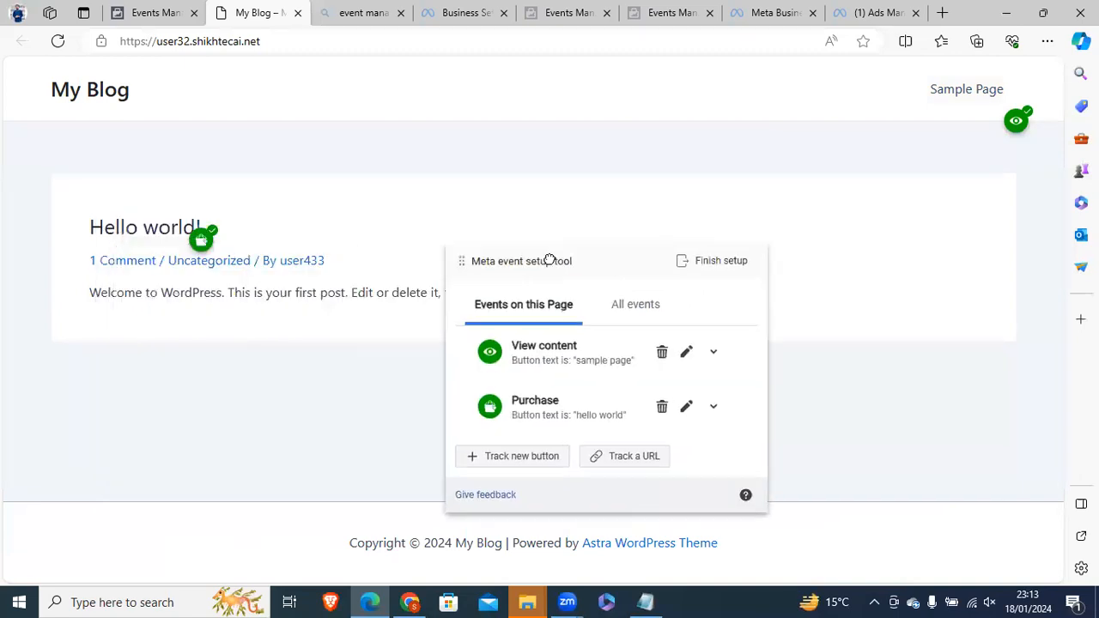
{"action": "left_click", "coordinate": [968, 91]}
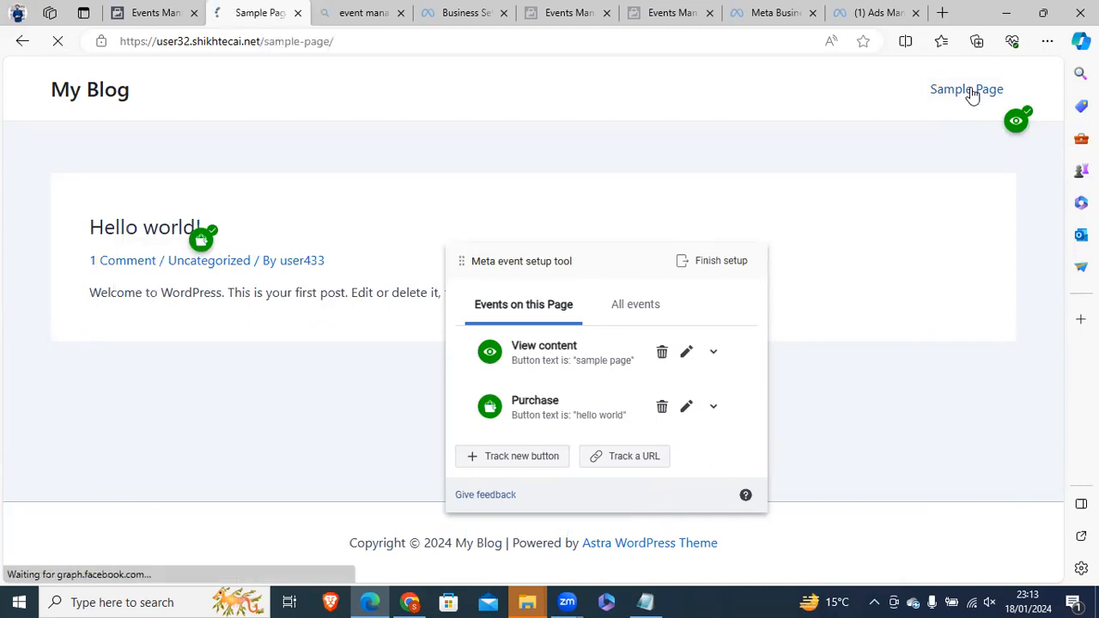
{"action": "scroll", "coordinate": [626, 419], "scroll_direction": "down", "scroll_amount": 3}
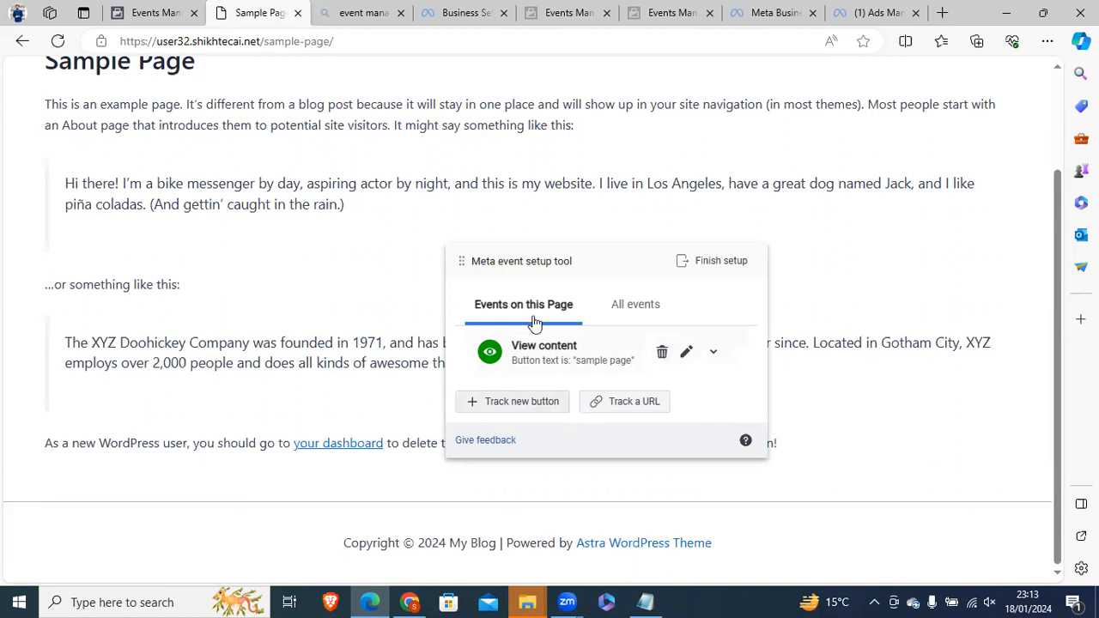
{"action": "left_click_drag", "start_coordinate": [529, 273], "coordinate": [491, 273]}
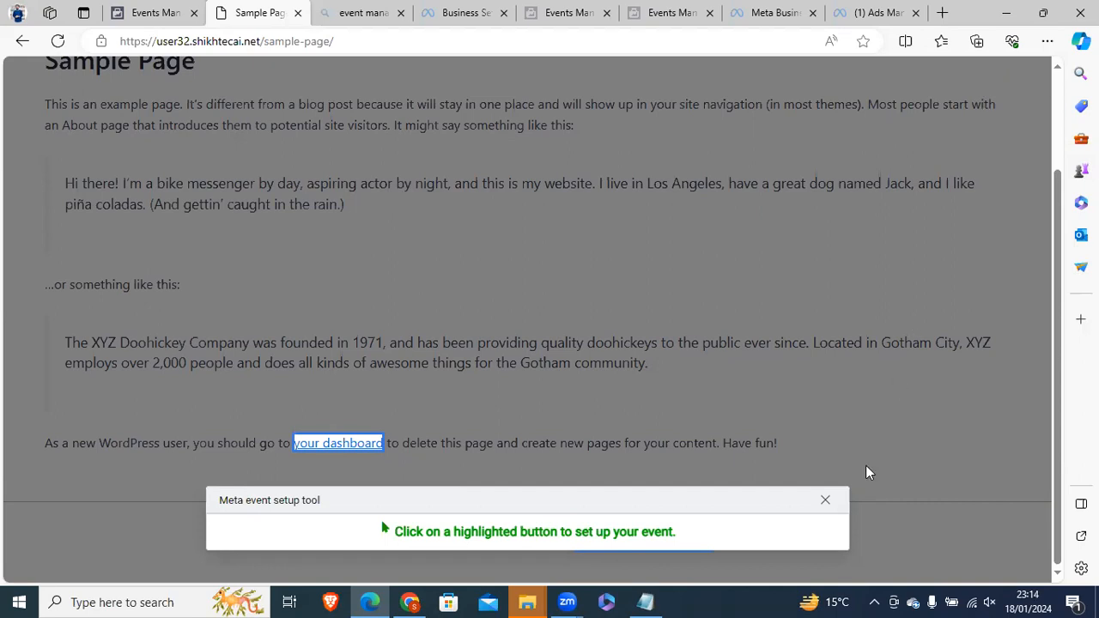
Leave the button selection mode on the Sample Page and return to the My Blog home page to view its events
{"action": "left_click", "coordinate": [825, 500]}
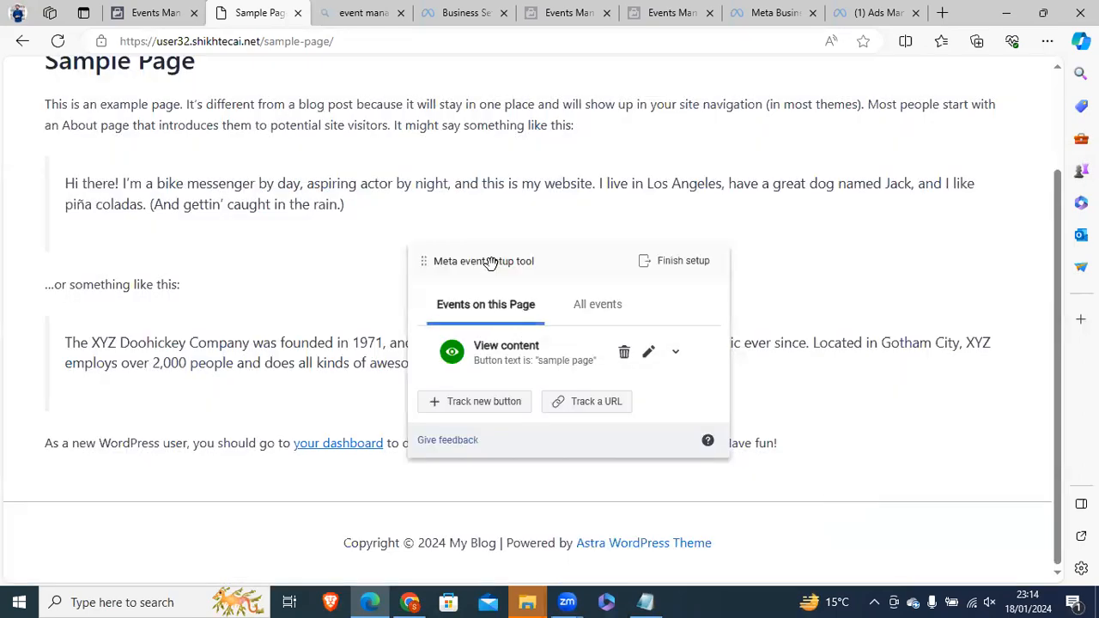
{"action": "left_click_drag", "start_coordinate": [489, 262], "coordinate": [213, 216]}
{"action": "scroll", "coordinate": [728, 203], "scroll_direction": "up", "scroll_amount": 1}
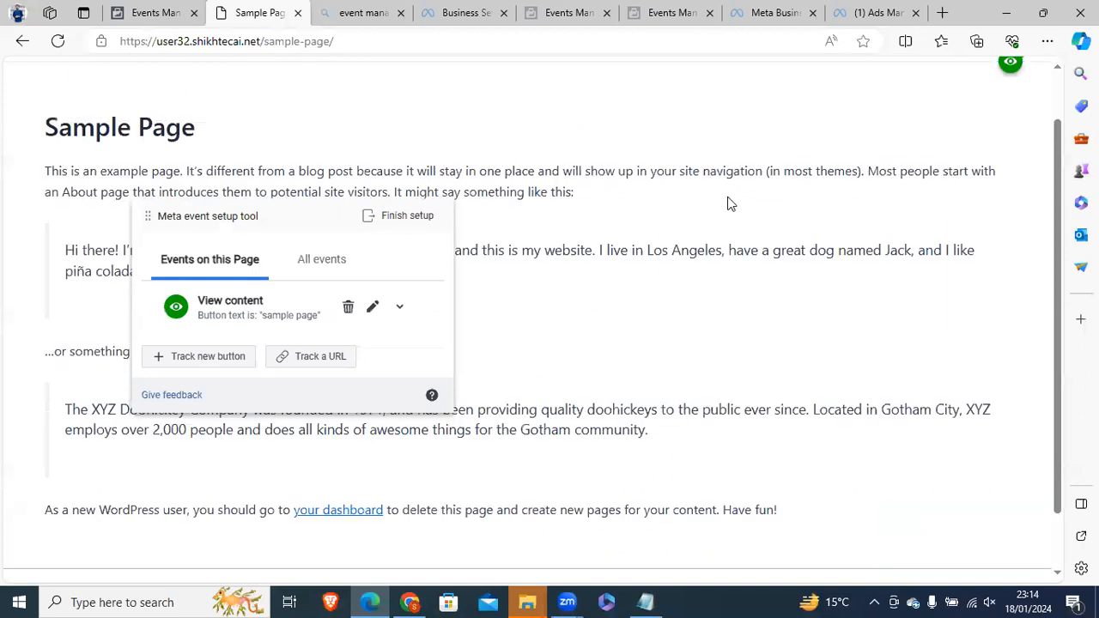
{"action": "left_click", "coordinate": [52, 94]}
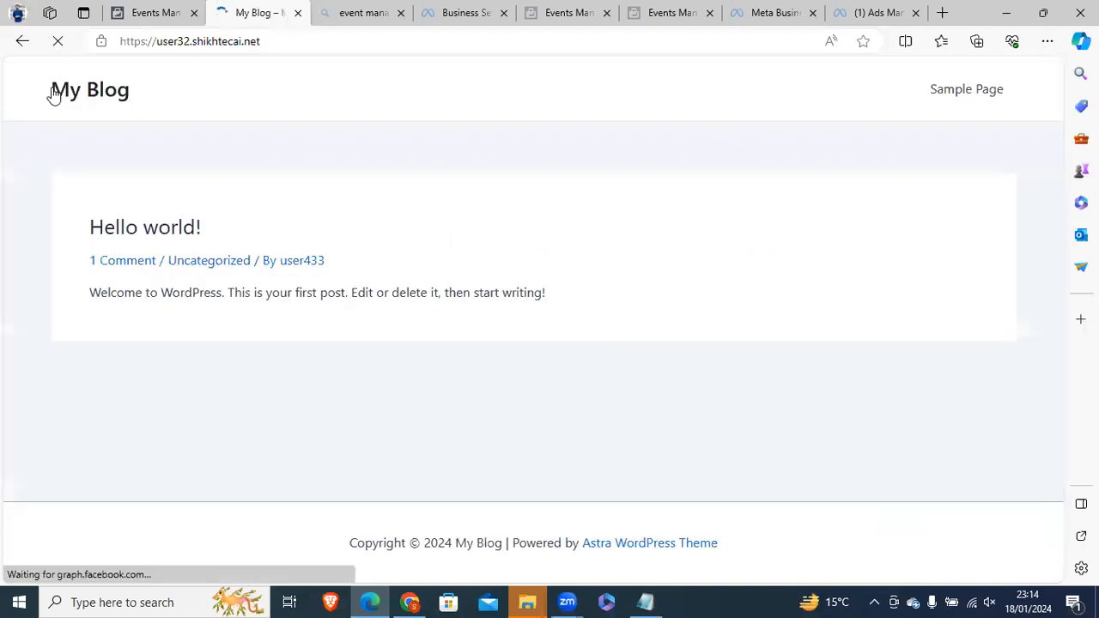
{"action": "left_click_drag", "start_coordinate": [226, 209], "coordinate": [167, 183]}
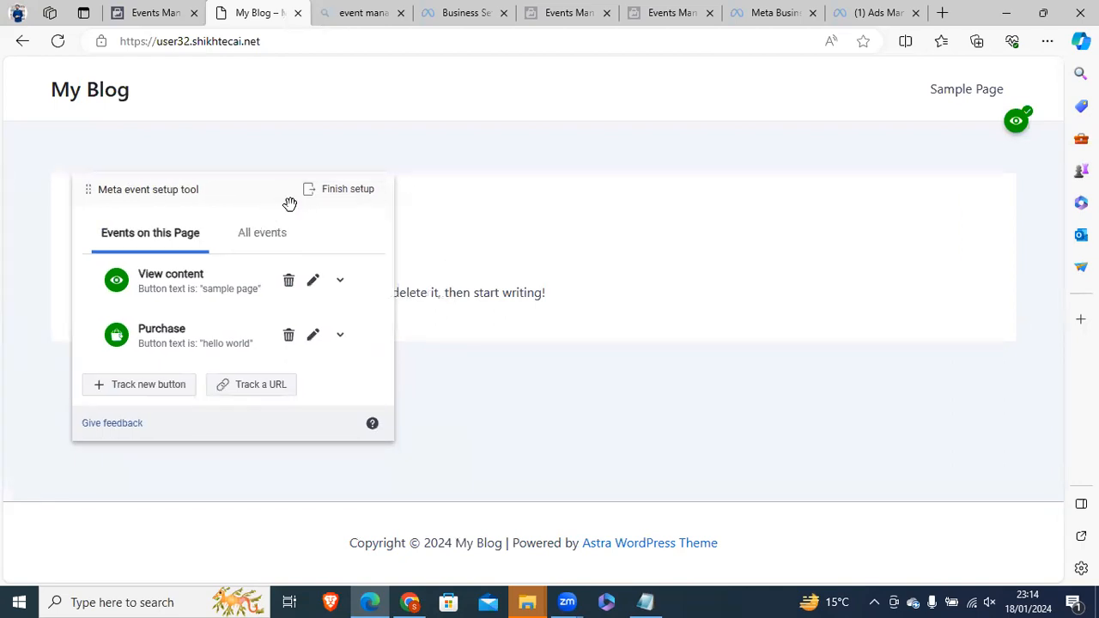
Finish the event setup, submit "Yes" as feedback on whether the tool was helpful, and close the tool
{"action": "left_click", "coordinate": [355, 192]}
{"action": "left_click", "coordinate": [753, 514]}
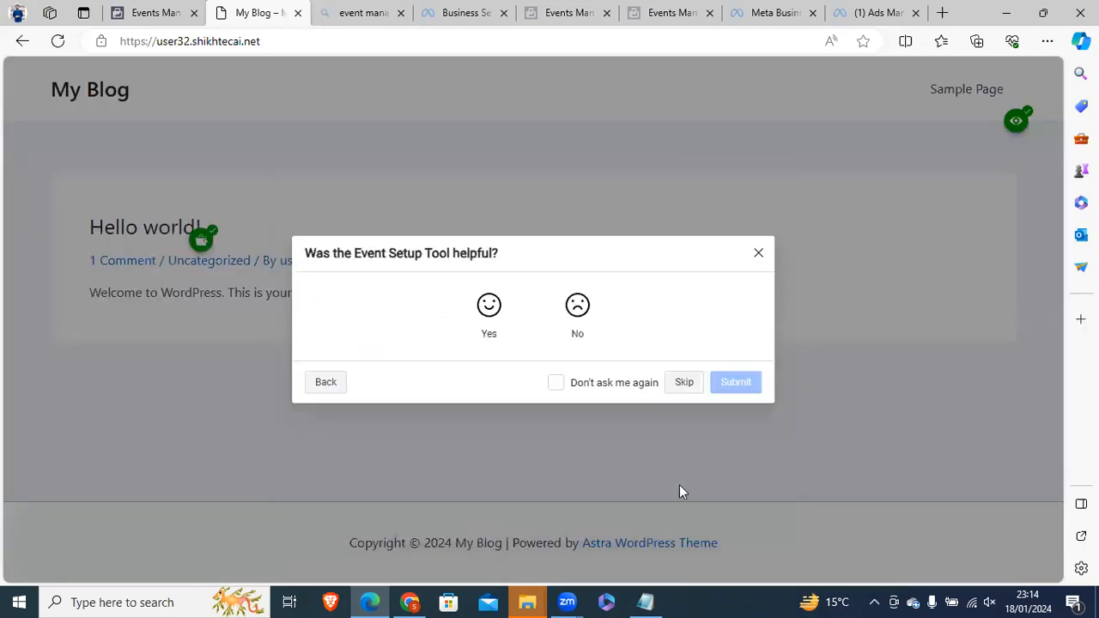
{"action": "left_click", "coordinate": [489, 308]}
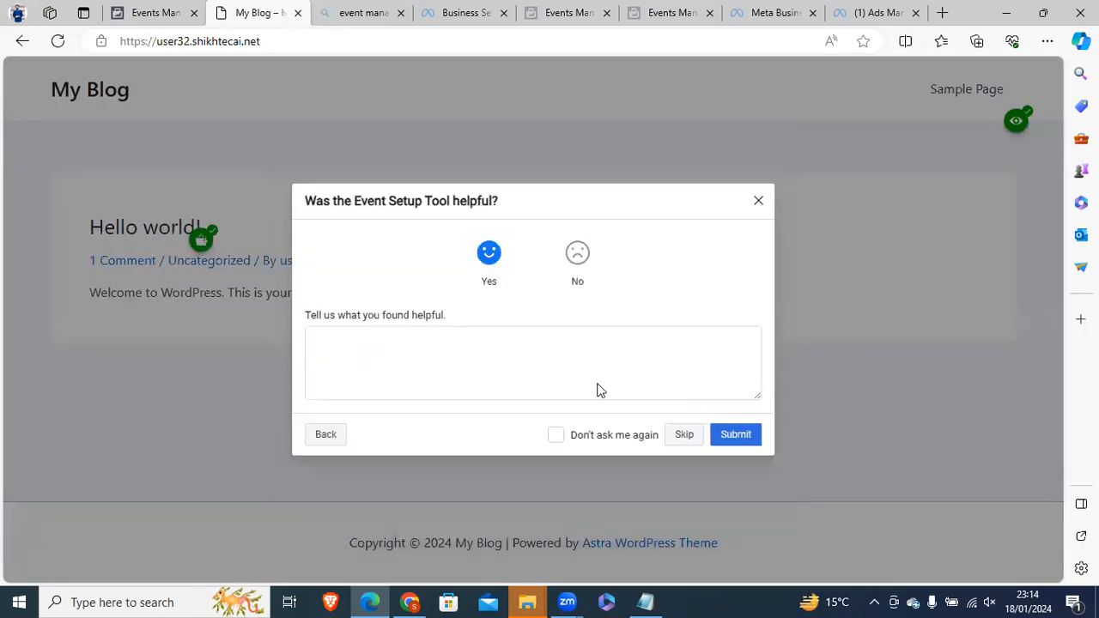
{"action": "left_click", "coordinate": [732, 436]}
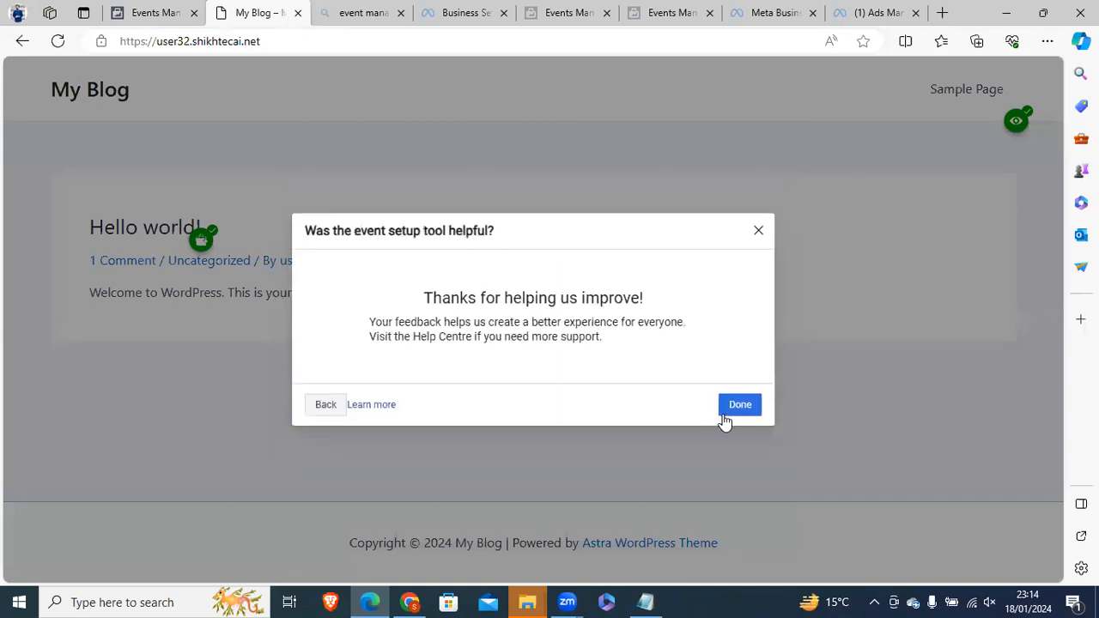
{"action": "left_click", "coordinate": [731, 414]}
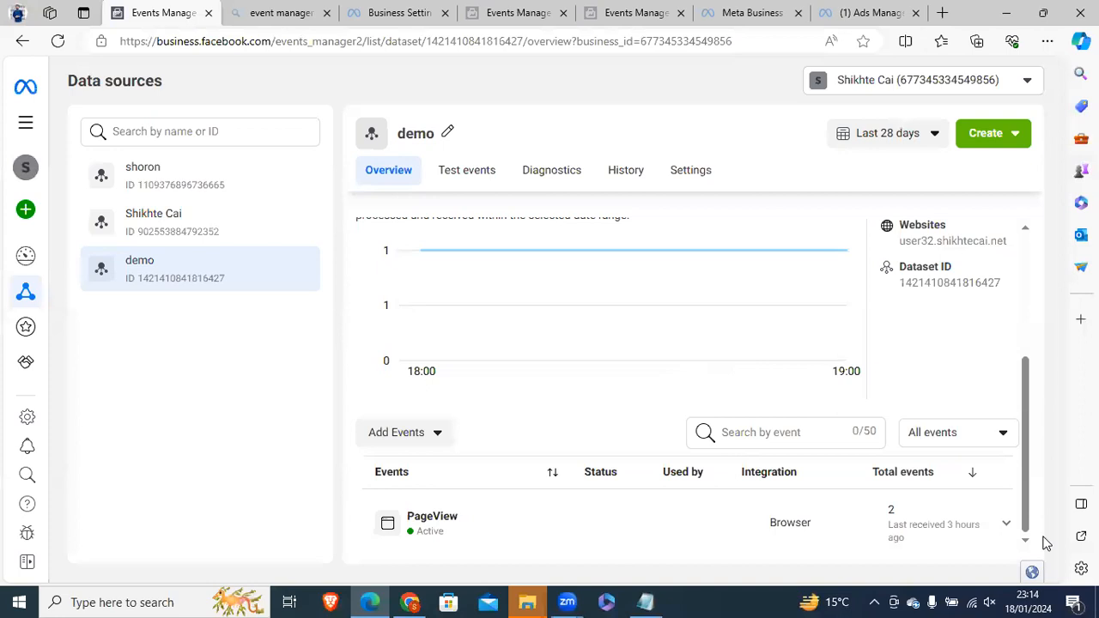
Switch to Chrome and visit the My Blog home page, the "Hello world!" post and the Sample Page to trigger the tracked events
{"action": "triple_click", "coordinate": [1038, 474]}
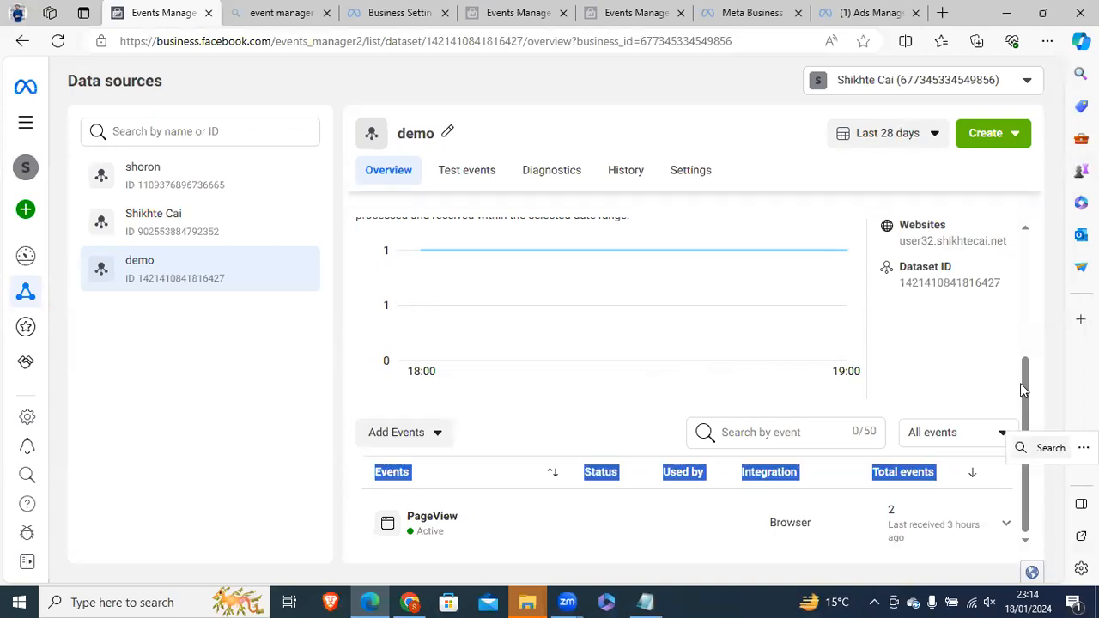
{"action": "left_click", "coordinate": [934, 472]}
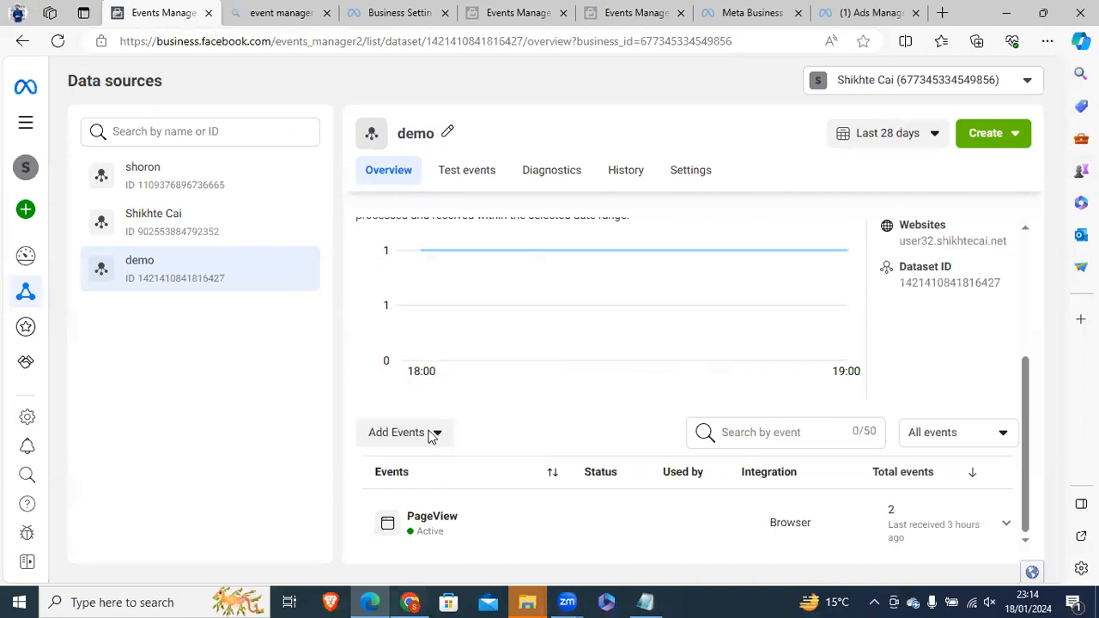
{"action": "key", "text": "alt+Tab"}
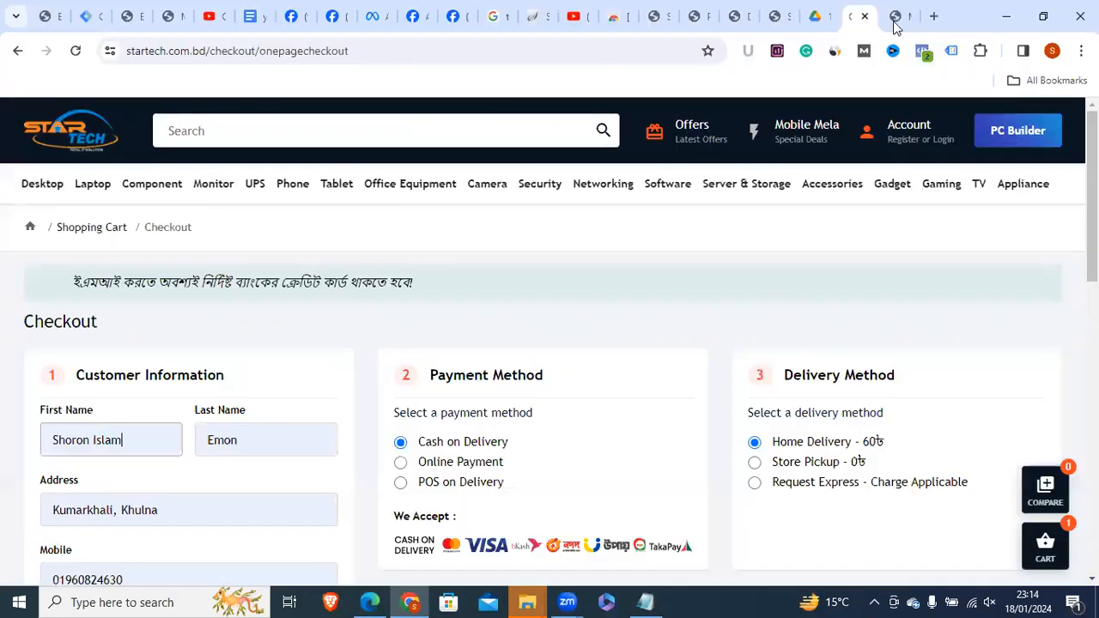
{"action": "left_click", "coordinate": [895, 26]}
{"action": "left_click", "coordinate": [91, 167]}
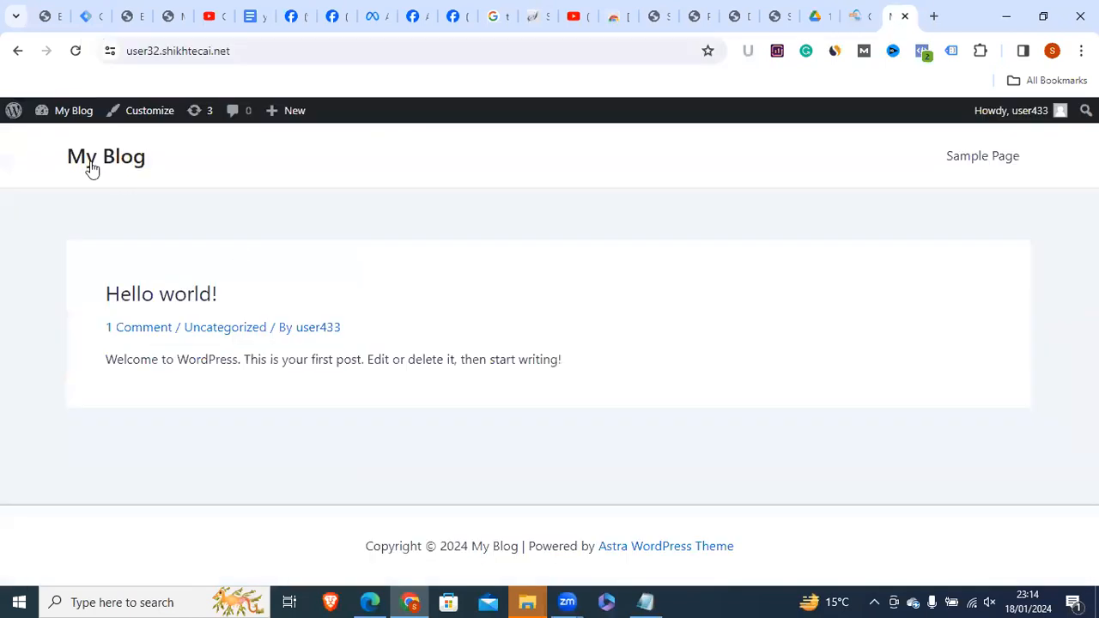
{"action": "left_click", "coordinate": [158, 298]}
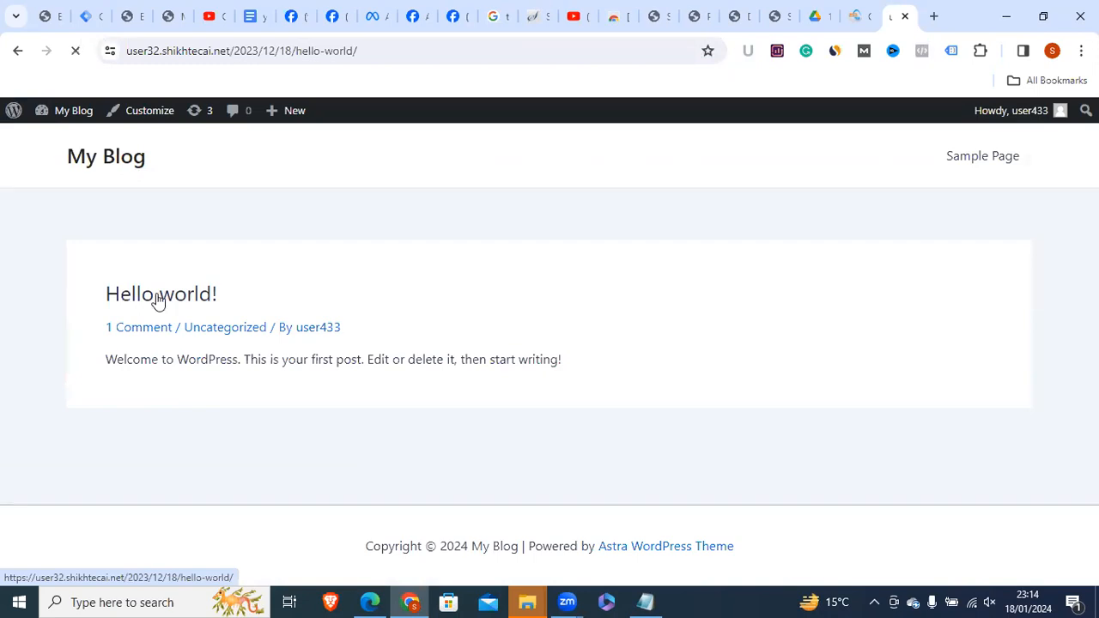
{"action": "left_click", "coordinate": [992, 166]}
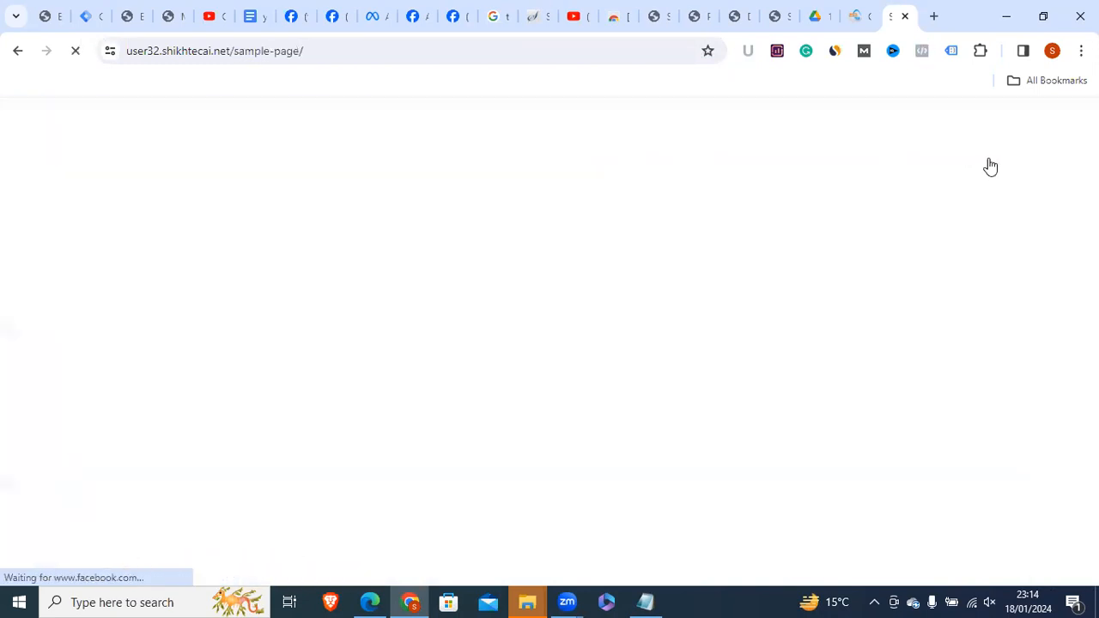
Return to Events Manager in Edge, check the demo dataset's events table for received events, and reload the overview
{"action": "left_click", "coordinate": [385, 602]}
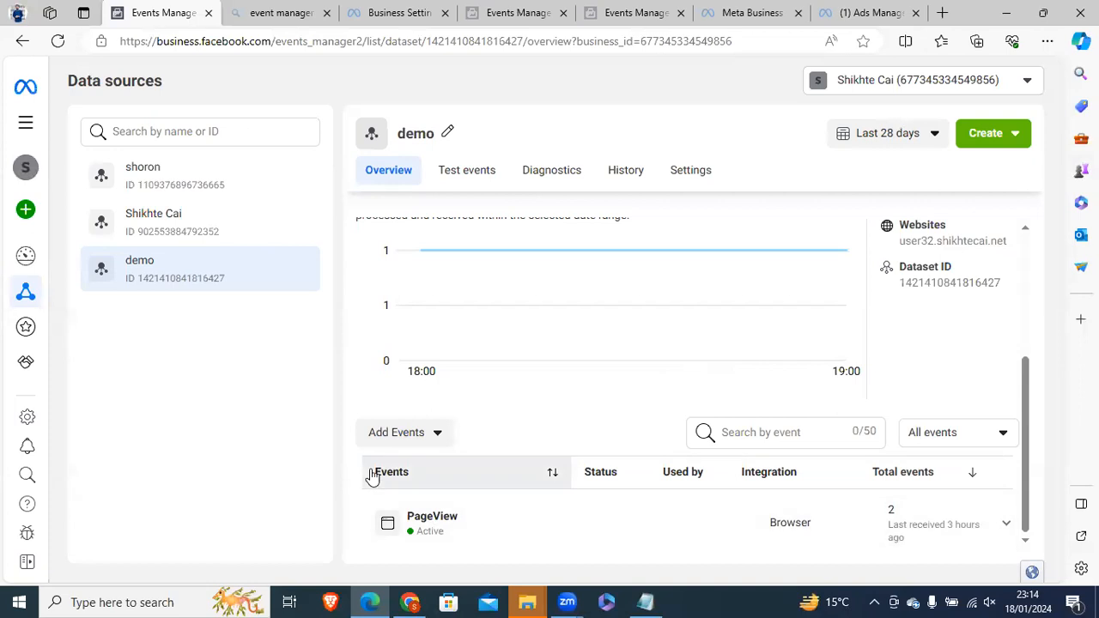
{"action": "double_click", "coordinate": [416, 481]}
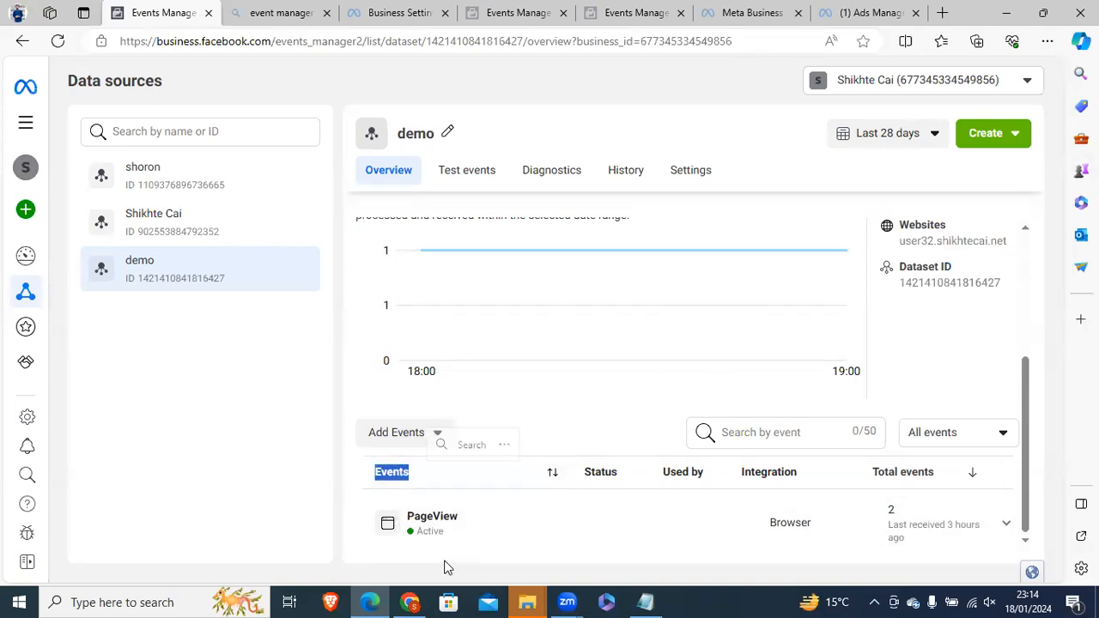
{"action": "mouse_move", "coordinate": [409, 602]}
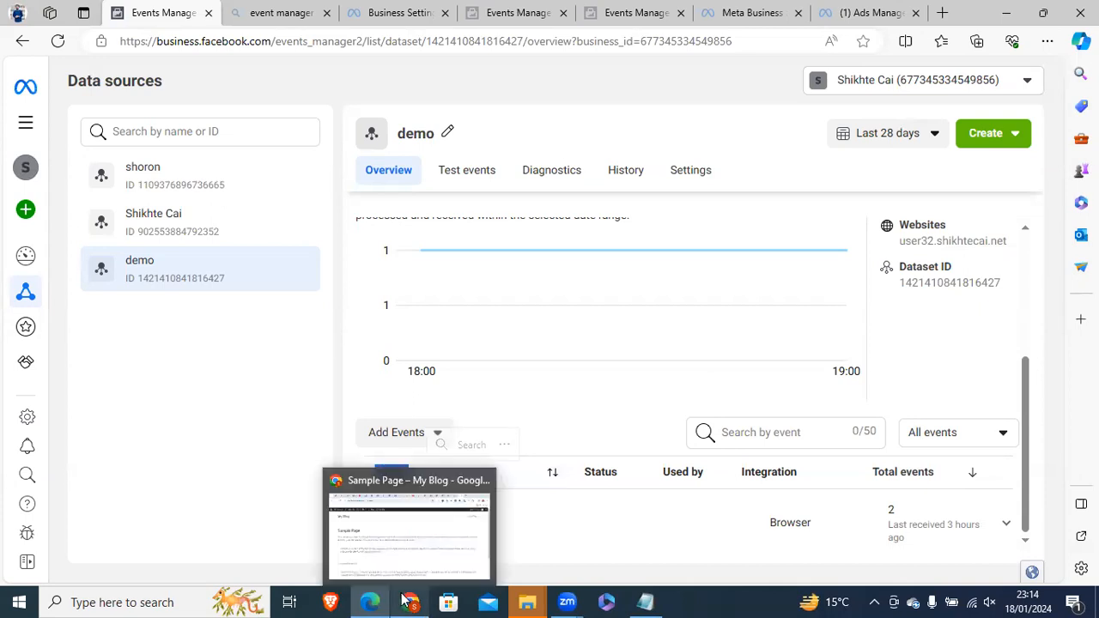
{"action": "left_click", "coordinate": [409, 602]}
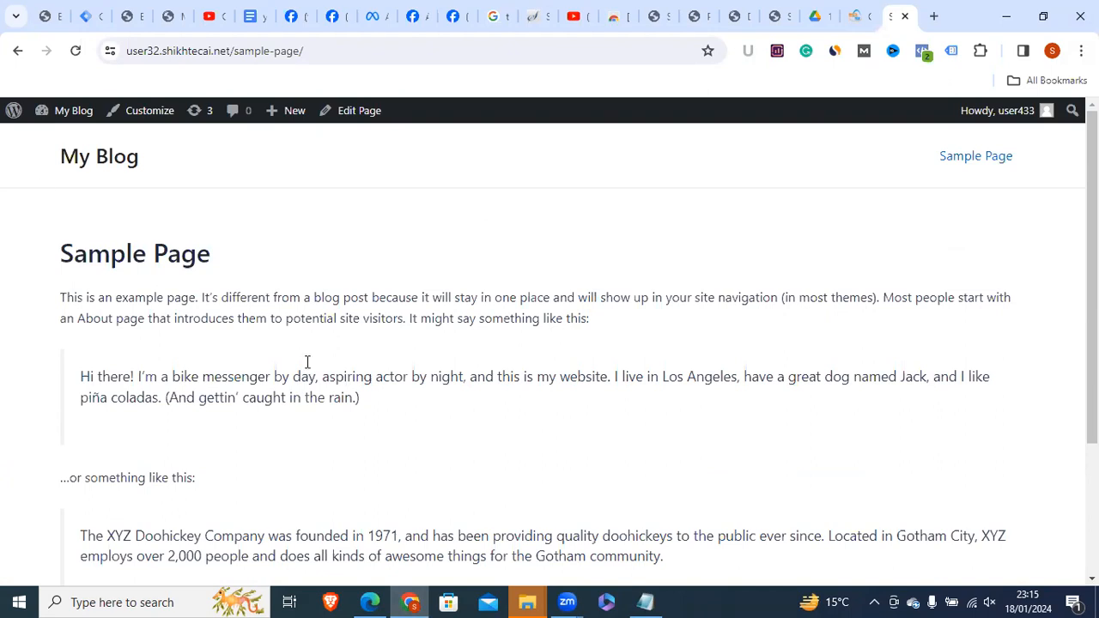
{"action": "left_click", "coordinate": [368, 602]}
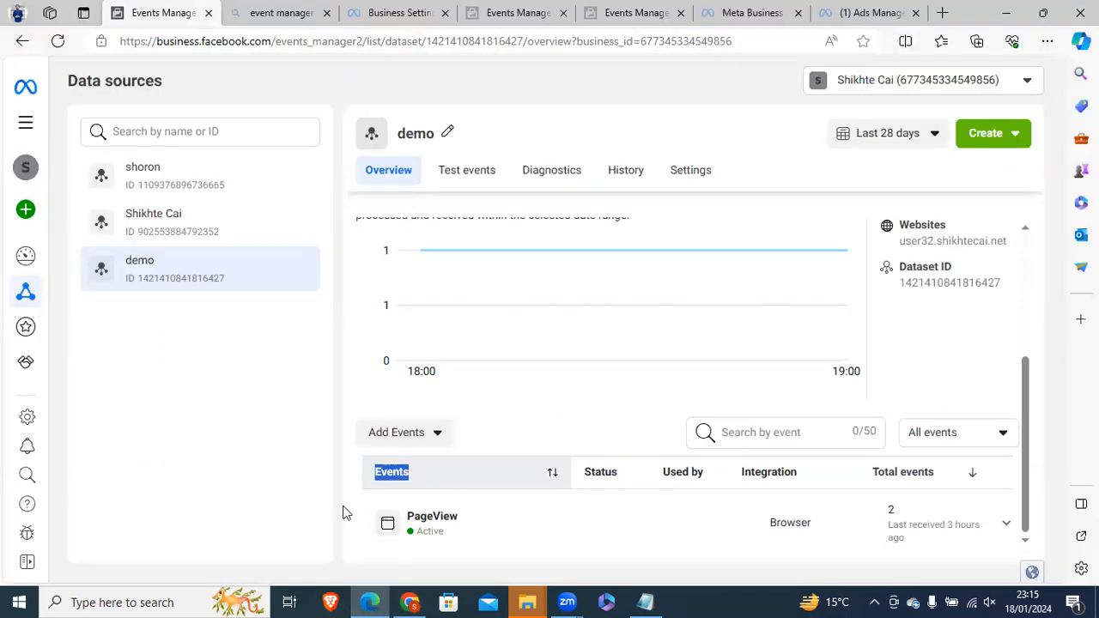
{"action": "left_click", "coordinate": [433, 537]}
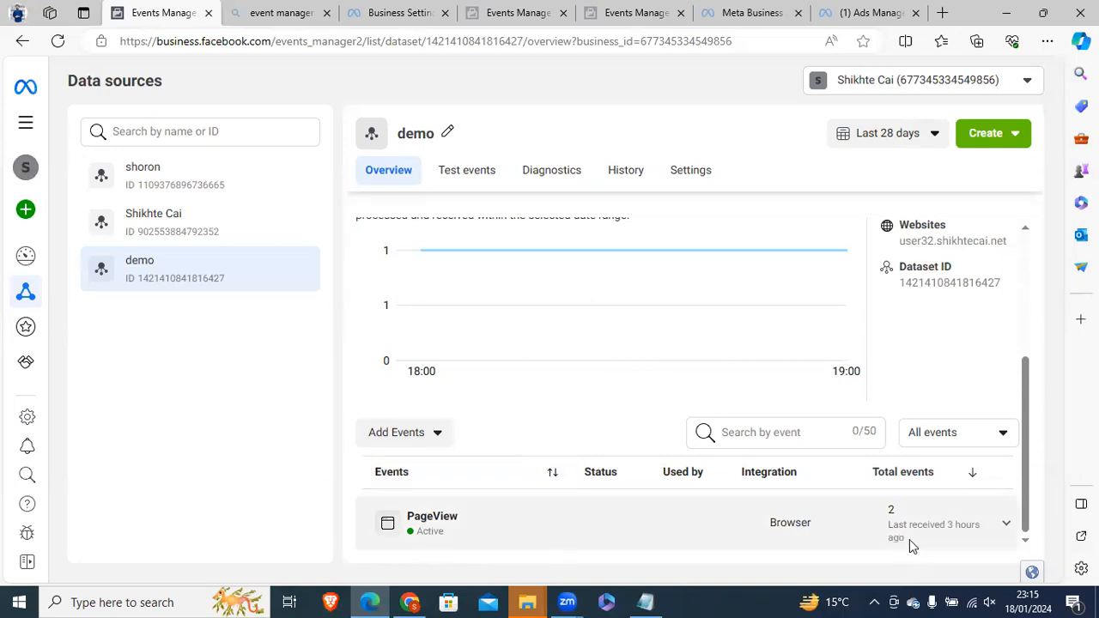
{"action": "scroll", "coordinate": [902, 543], "scroll_direction": "up", "scroll_amount": 1}
{"action": "scroll", "coordinate": [945, 378], "scroll_direction": "down", "scroll_amount": 1}
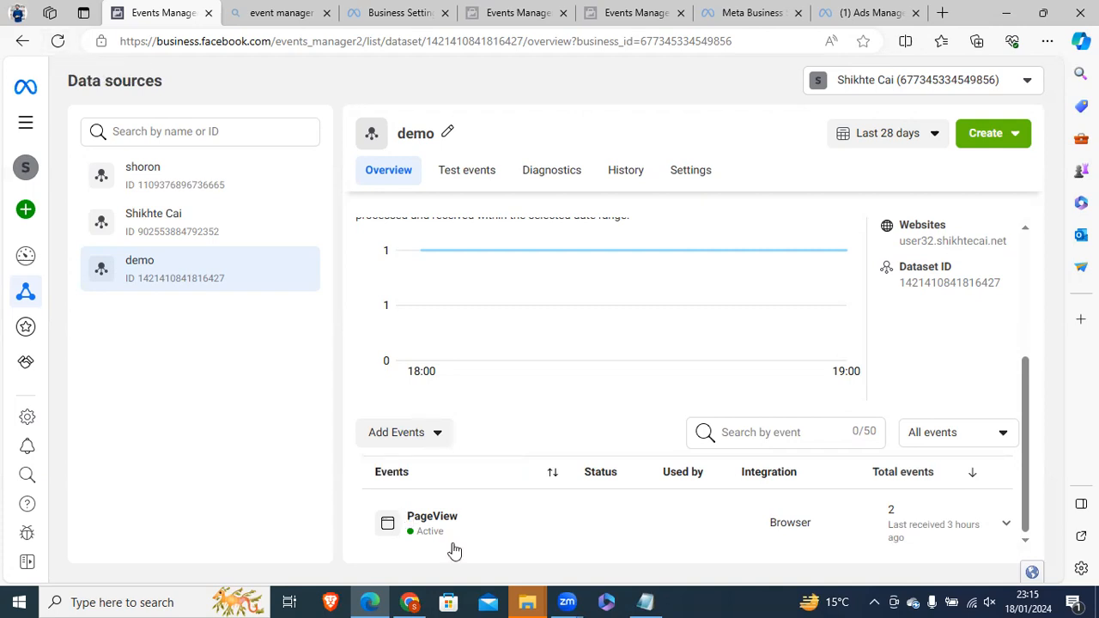
{"action": "left_click", "coordinate": [52, 51]}
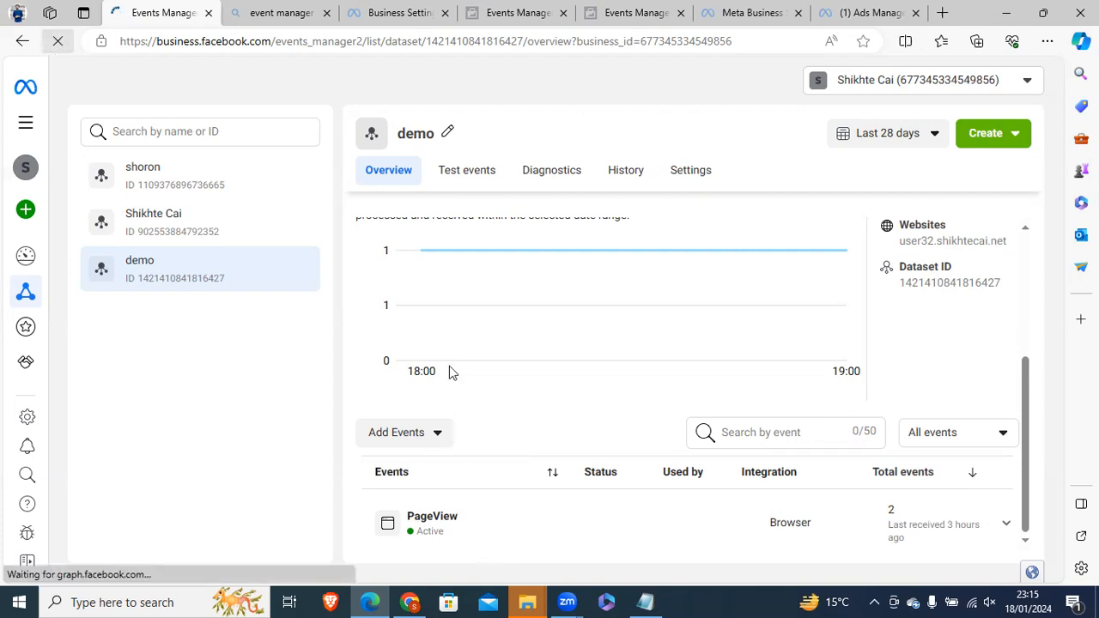
Copy the Sample Page address into the "welcome" Chrome profile and visit the home page and "Hello world!" post there
{"action": "key", "text": "alt+Tab"}
{"action": "key", "text": "F5"}
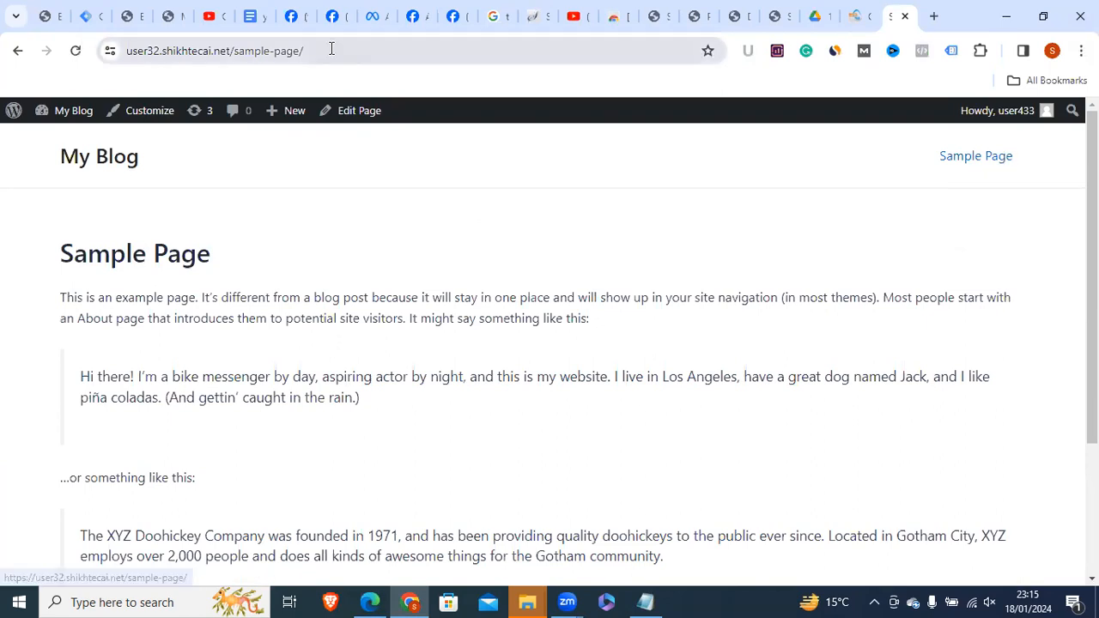
{"action": "left_click", "coordinate": [211, 54]}
{"action": "key", "text": "ctrl+c"}
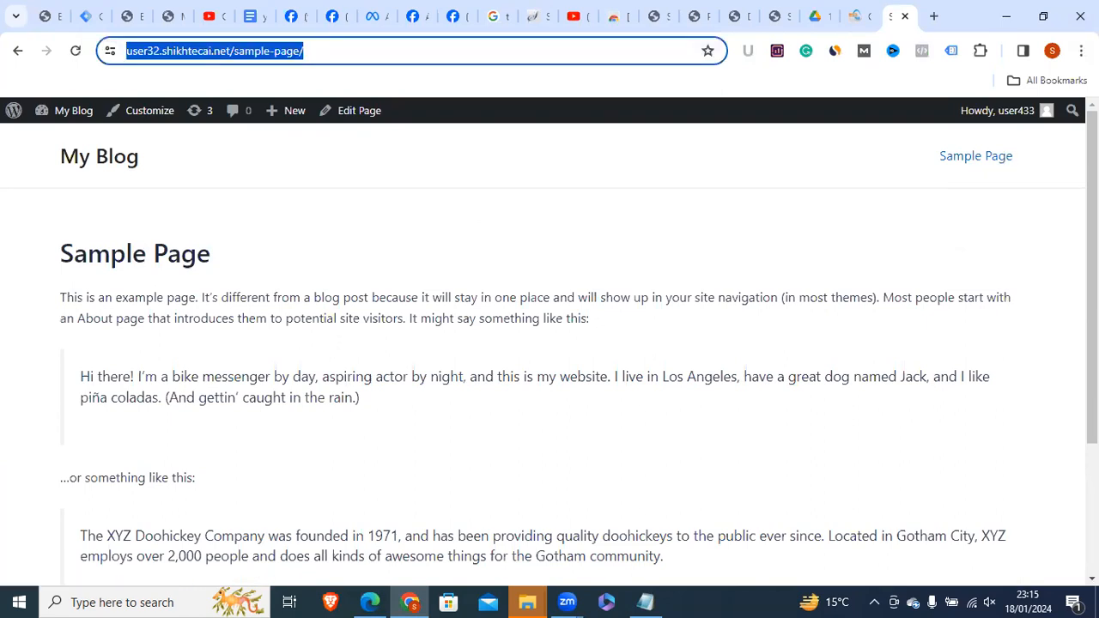
{"action": "left_click", "coordinate": [1053, 51]}
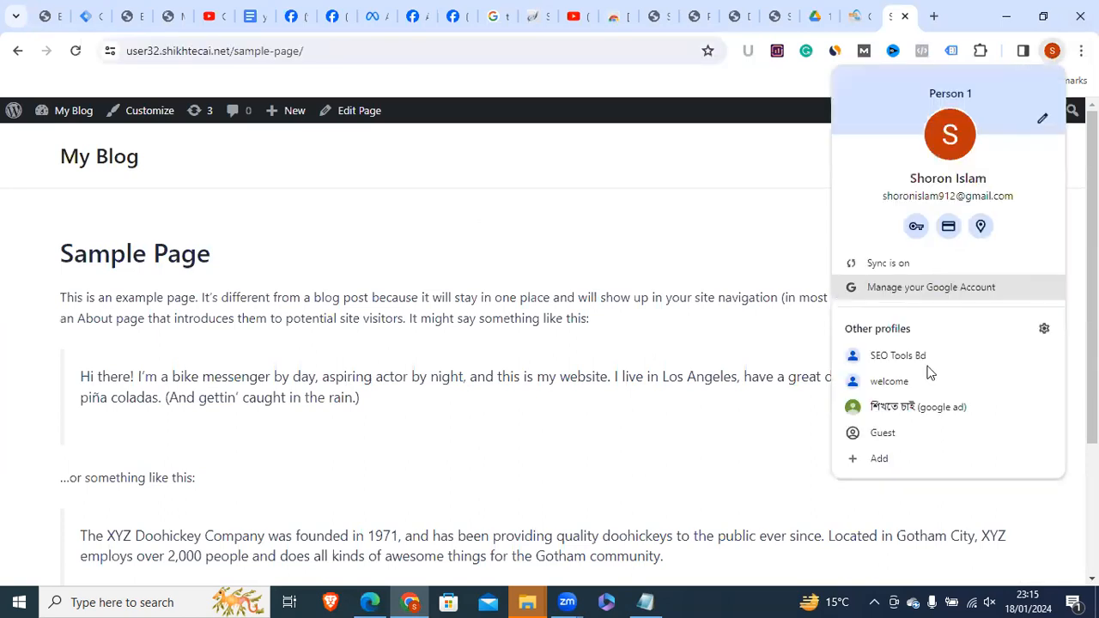
{"action": "left_click", "coordinate": [907, 387]}
{"action": "right_click", "coordinate": [135, 54]}
{"action": "left_click", "coordinate": [207, 215]}
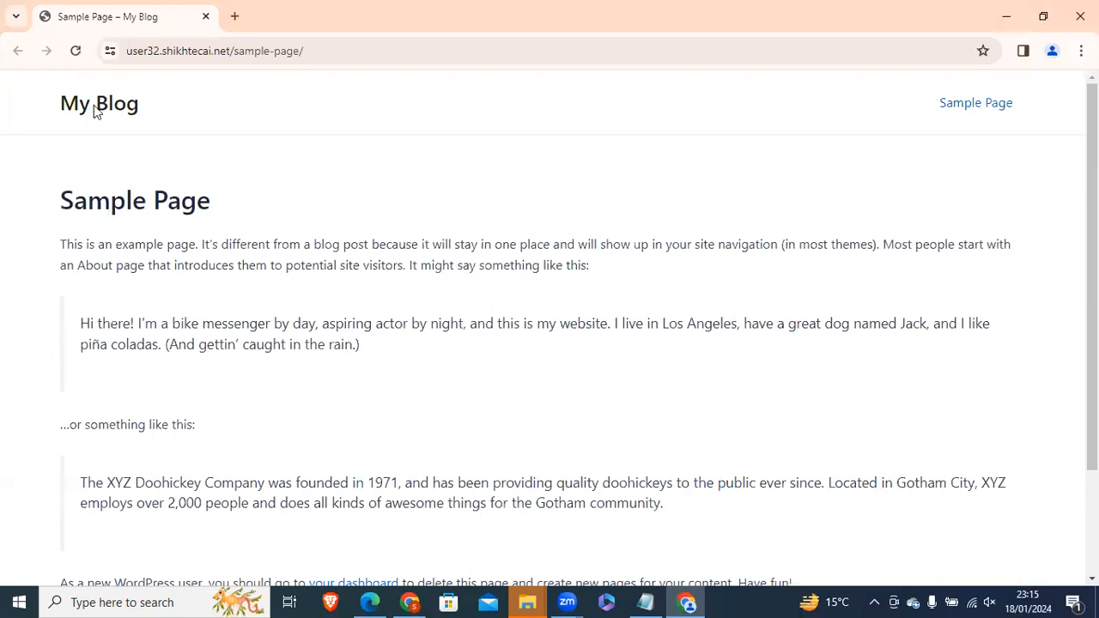
{"action": "left_click", "coordinate": [108, 110]}
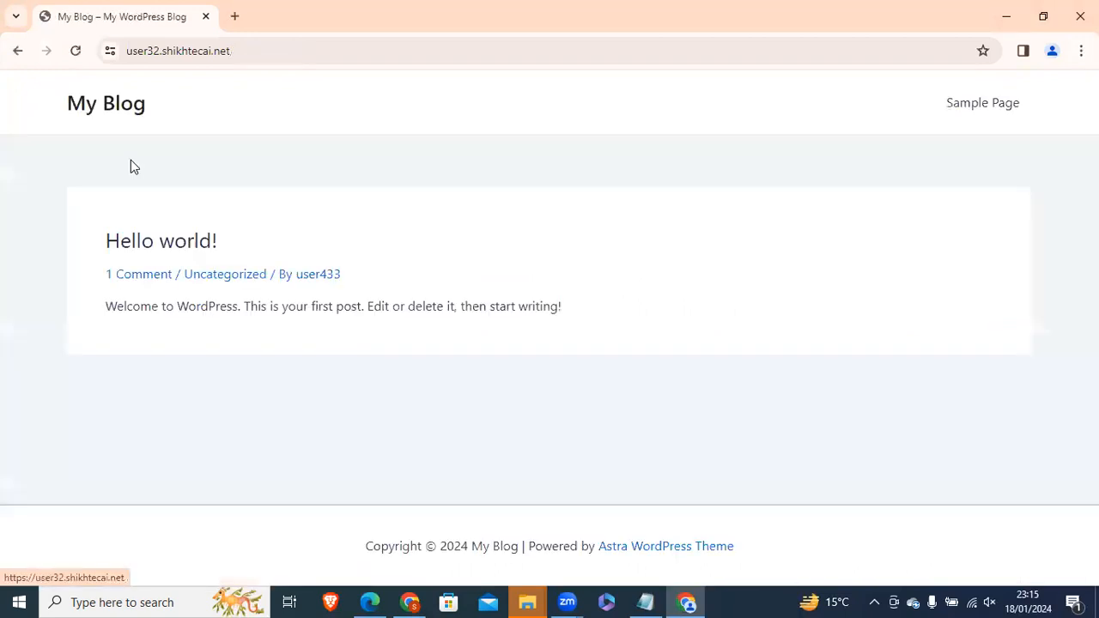
{"action": "left_click", "coordinate": [159, 241]}
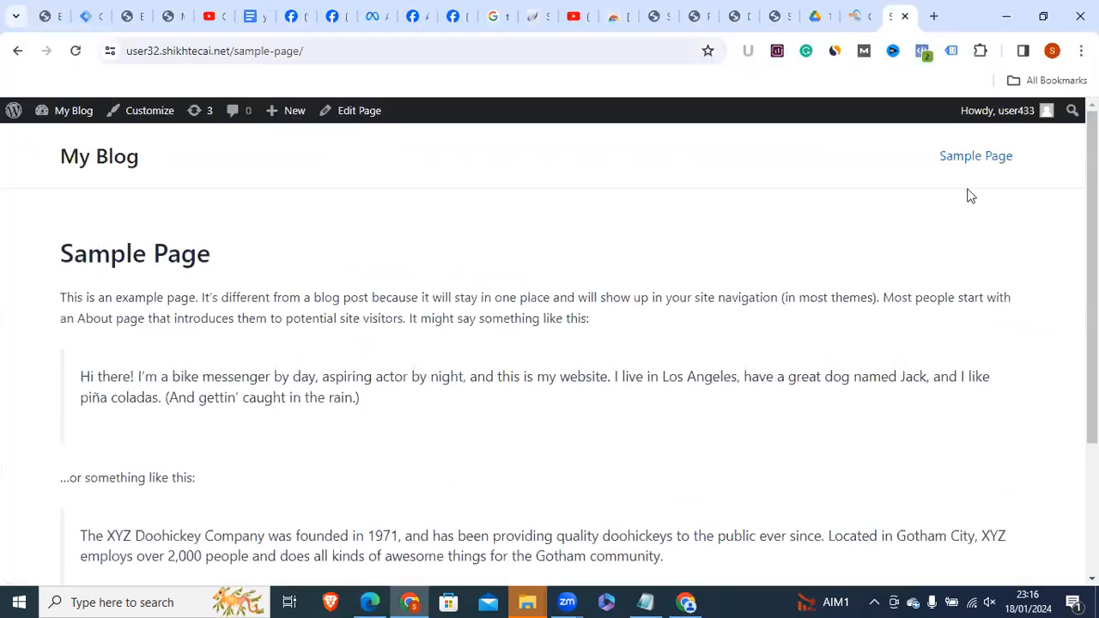
In the original Chrome profile, open the My Blog home page and follow its Sample Page link
{"action": "left_click", "coordinate": [97, 171]}
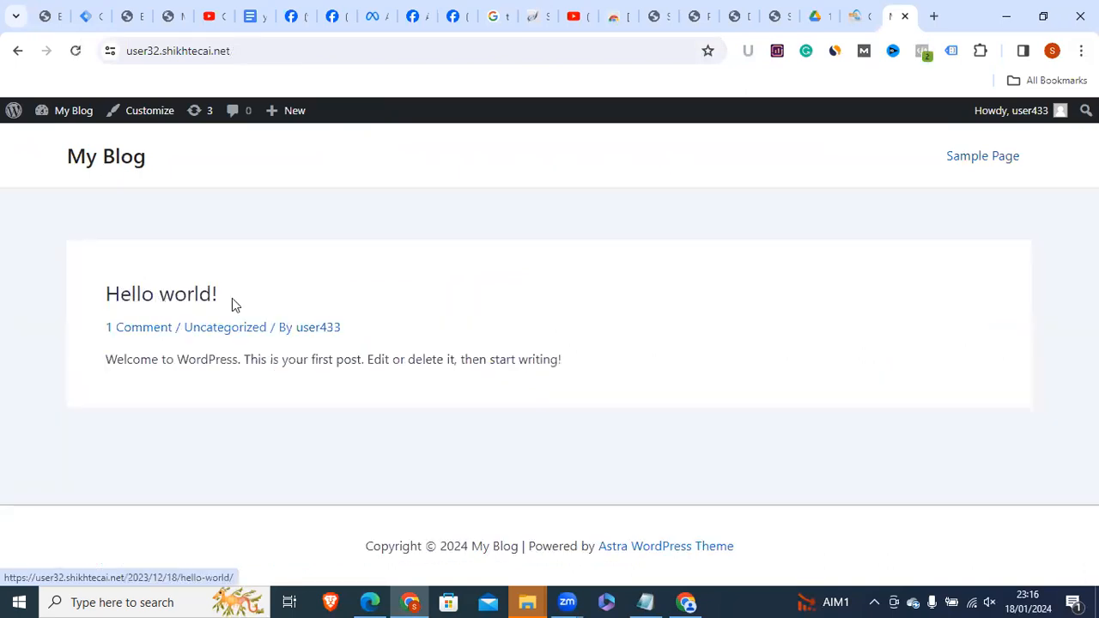
{"action": "left_click_drag", "start_coordinate": [89, 297], "coordinate": [222, 297]}
{"action": "left_click", "coordinate": [723, 206]}
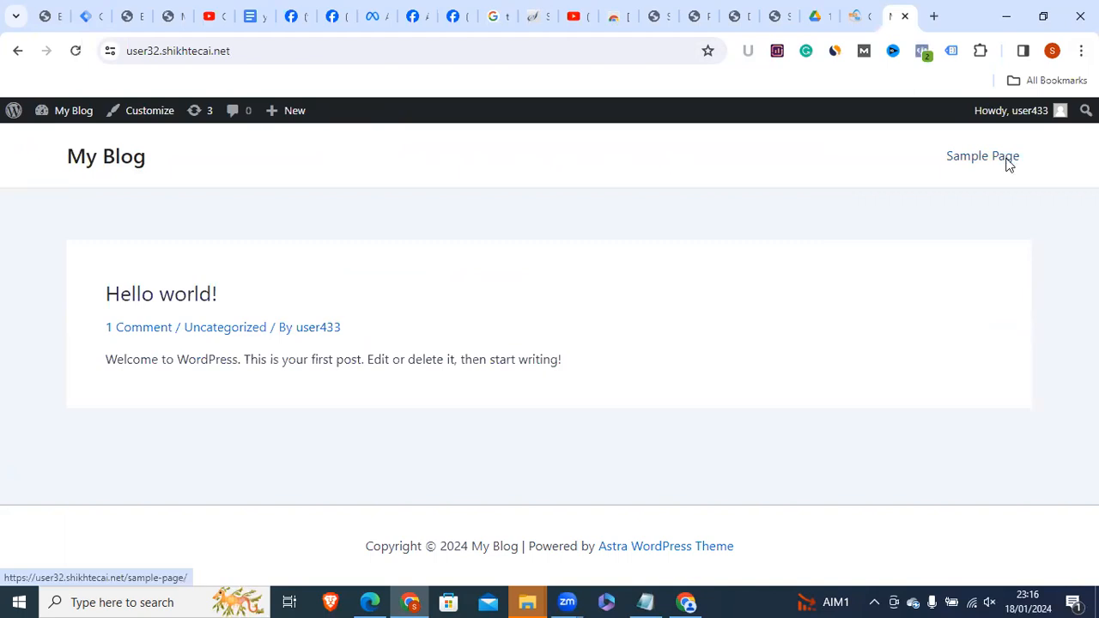
{"action": "left_click", "coordinate": [1006, 164]}
Switch to Edge and examine the PageView event's matching activity, parameters and chart in the demo dataset's overview
{"action": "left_click", "coordinate": [371, 602]}
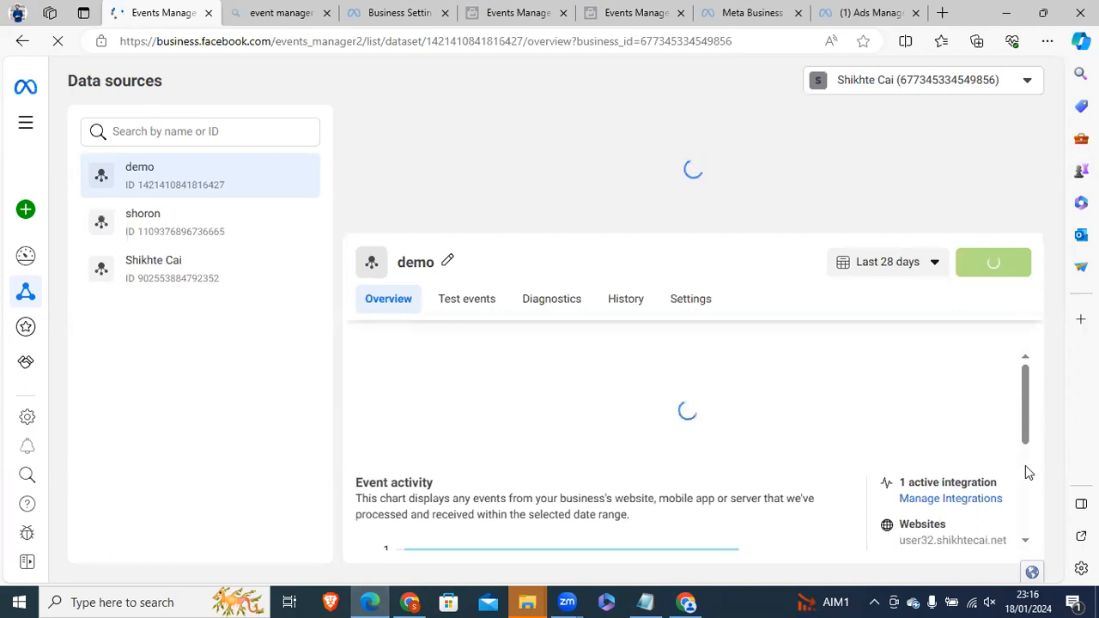
{"action": "scroll", "coordinate": [1029, 490], "scroll_direction": "down", "scroll_amount": 2}
{"action": "scroll", "coordinate": [1027, 498], "scroll_direction": "down", "scroll_amount": 3}
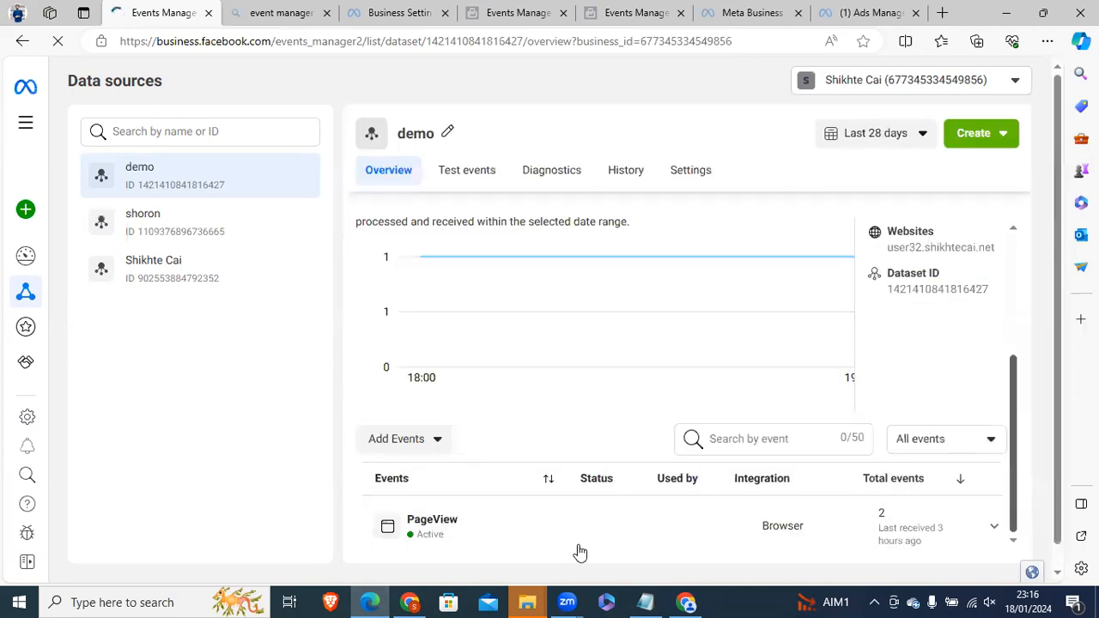
{"action": "left_click", "coordinate": [989, 509]}
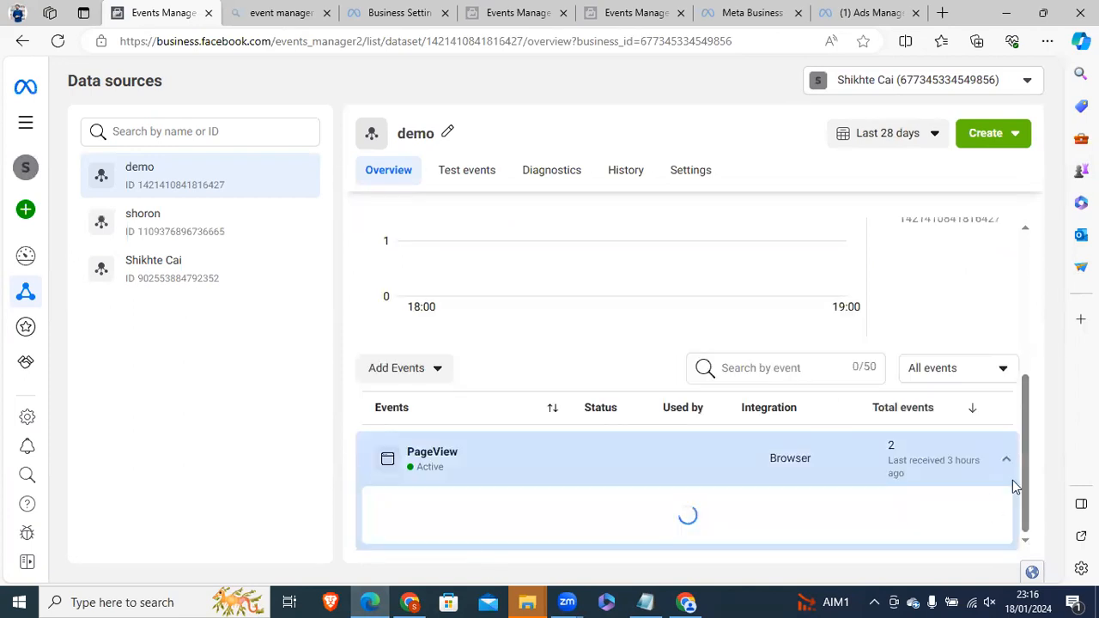
{"action": "key", "text": "ctrl+u"}
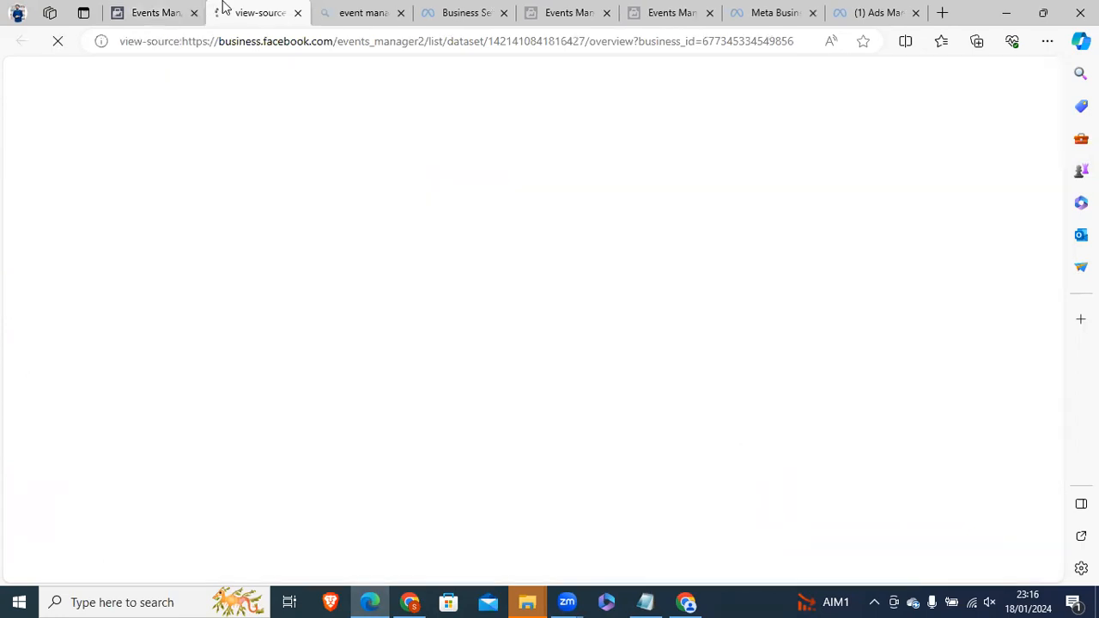
{"action": "left_click", "coordinate": [169, 10]}
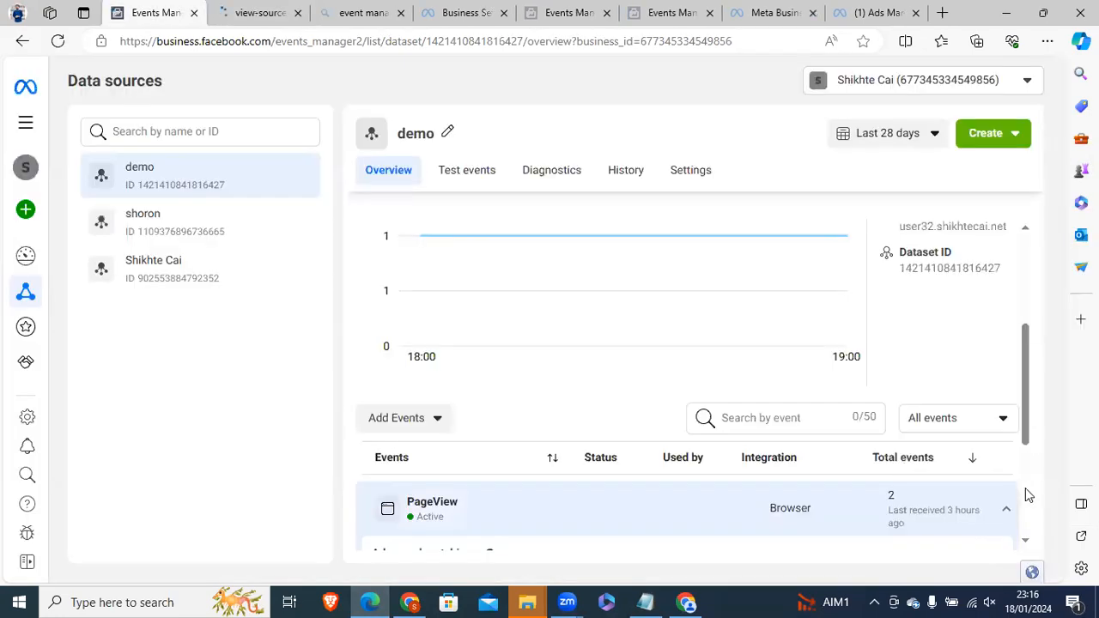
{"action": "scroll", "coordinate": [1027, 548], "scroll_direction": "down", "scroll_amount": 3}
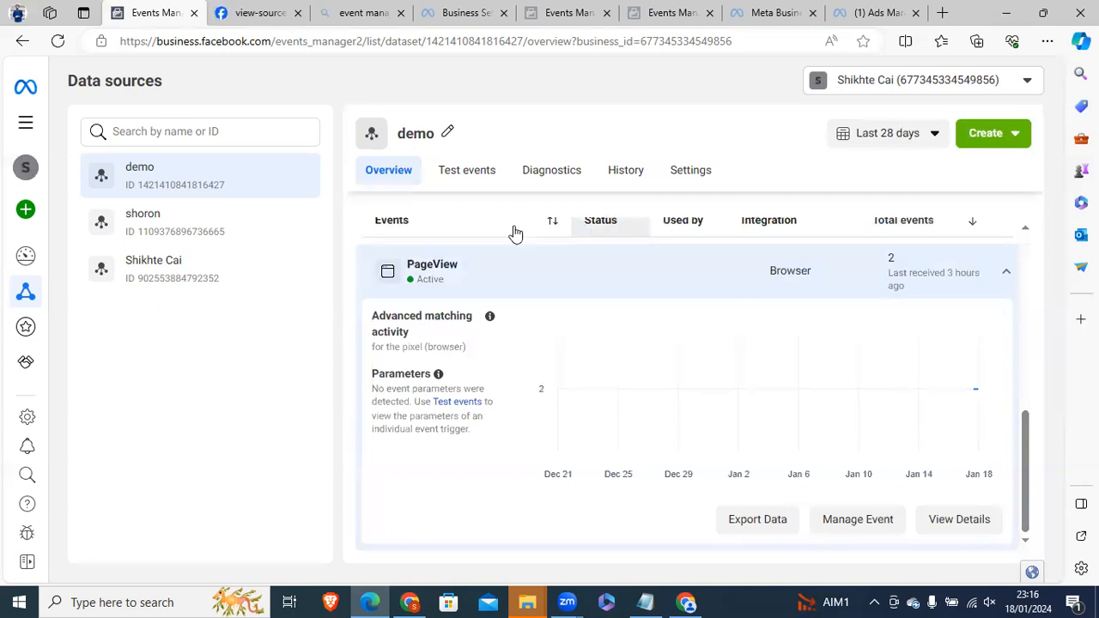
{"action": "left_click_drag", "start_coordinate": [1023, 440], "coordinate": [1019, 249]}
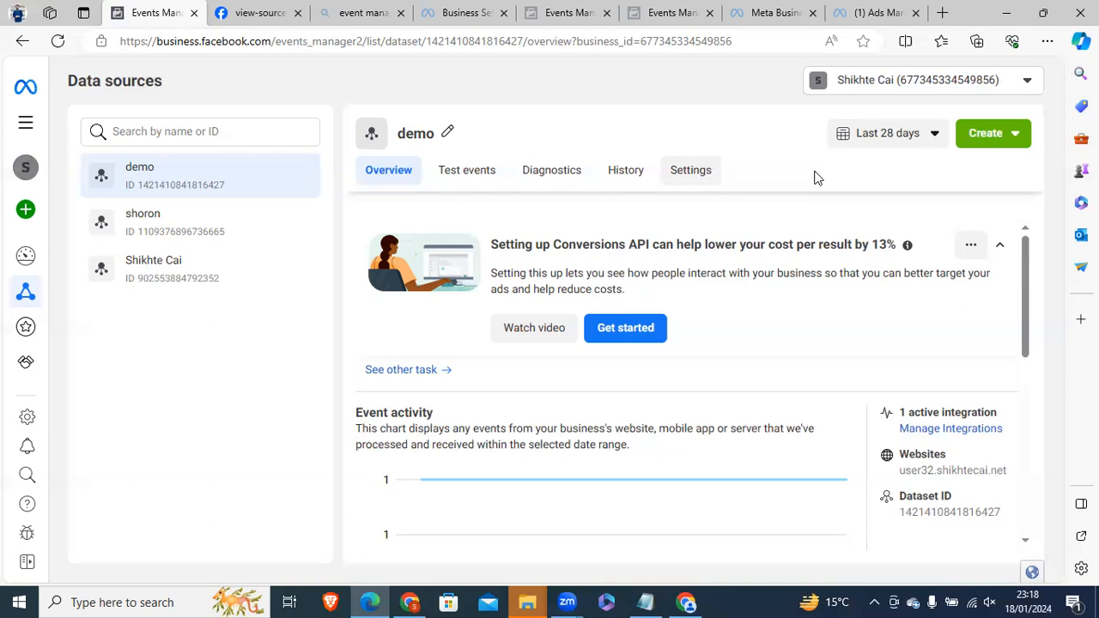
Switch to the Star Tech checkout in Chrome and review the laptop order's overview and its order confirmation control
{"action": "left_click", "coordinate": [416, 600]}
{"action": "left_click", "coordinate": [853, 10]}
{"action": "scroll", "coordinate": [960, 390], "scroll_direction": "down", "scroll_amount": 10}
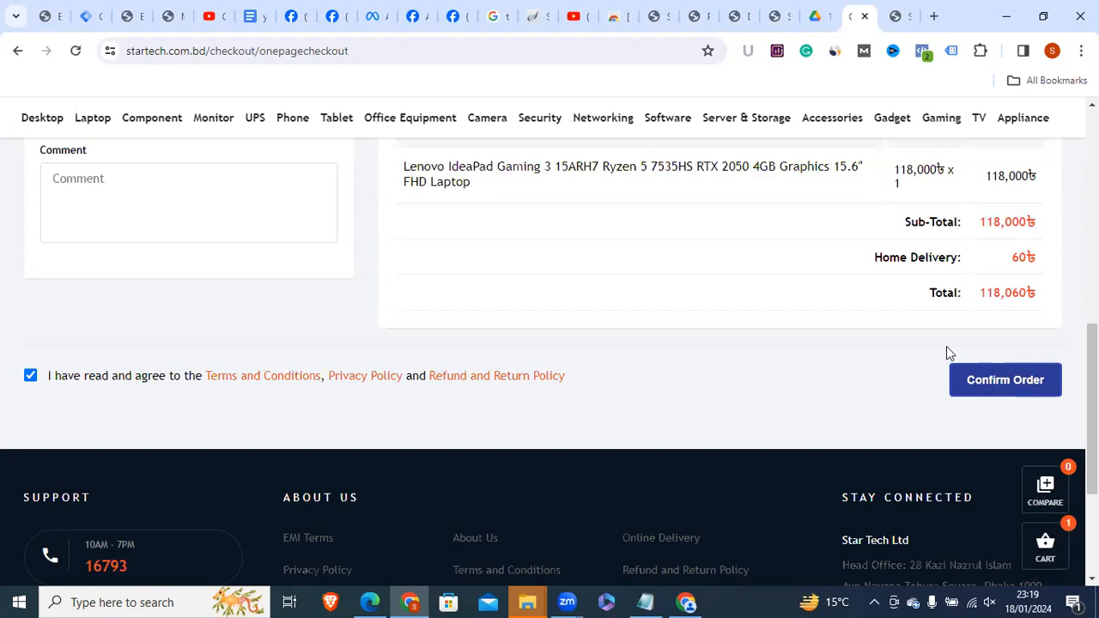
{"action": "left_click", "coordinate": [1012, 383]}
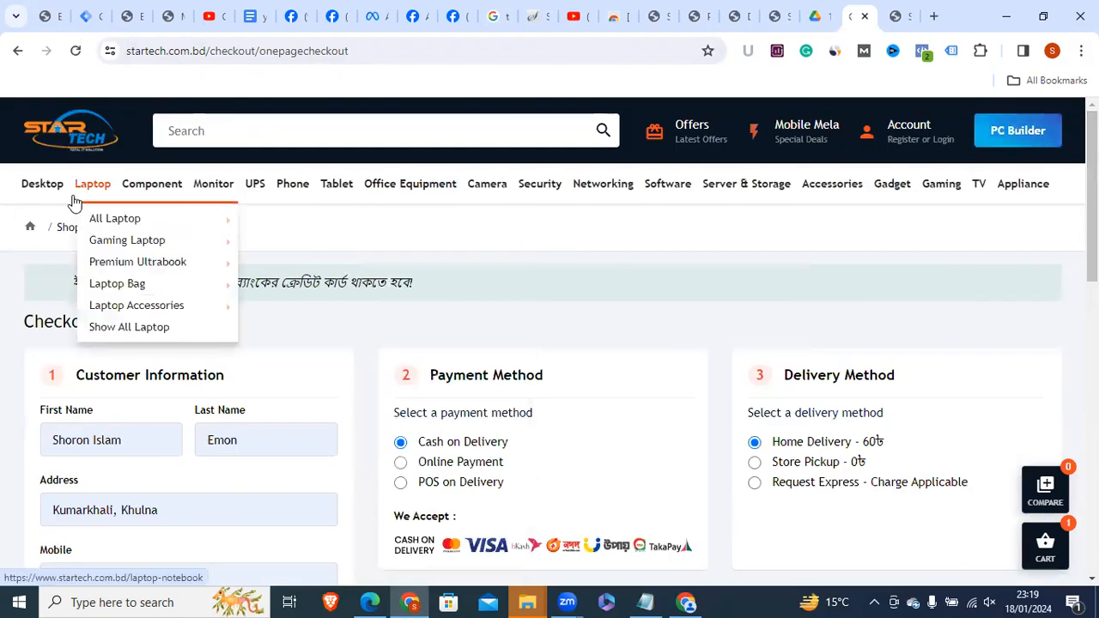
Look through Star Tech's Laptop and Desktop categories, including Gaming PC, and return to the checkout's order confirmation
{"action": "mouse_move", "coordinate": [94, 196]}
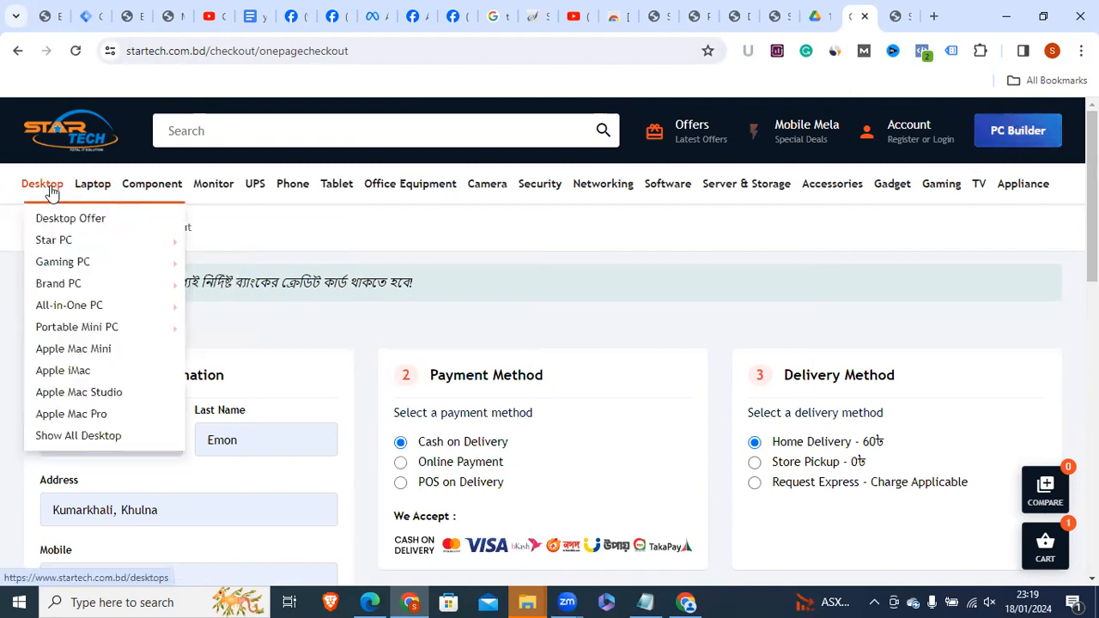
{"action": "mouse_move", "coordinate": [52, 183]}
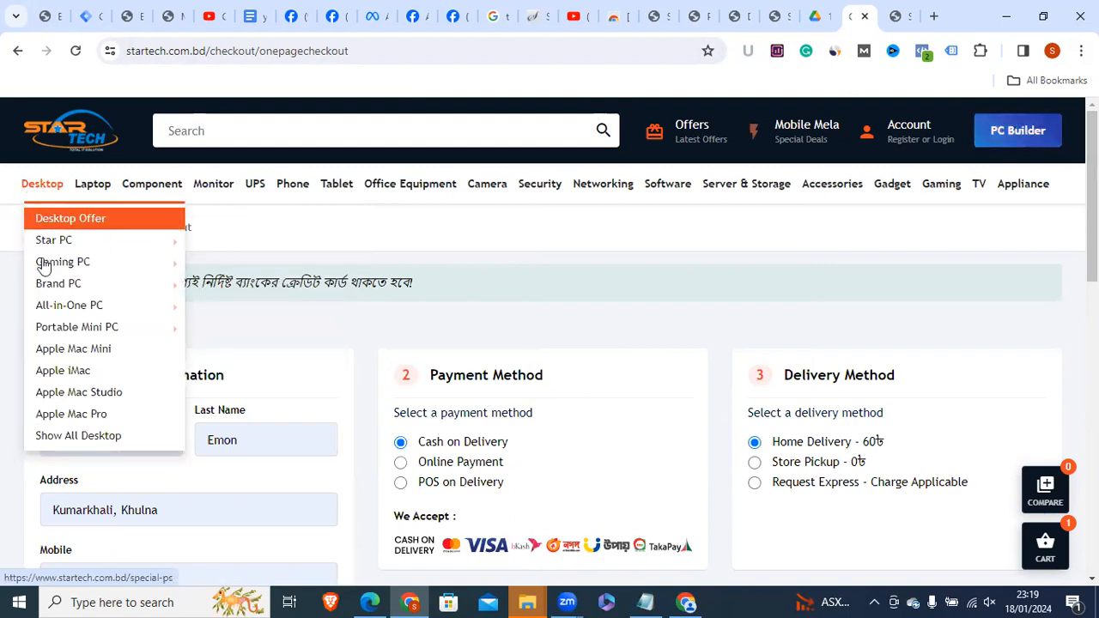
{"action": "mouse_move", "coordinate": [82, 269]}
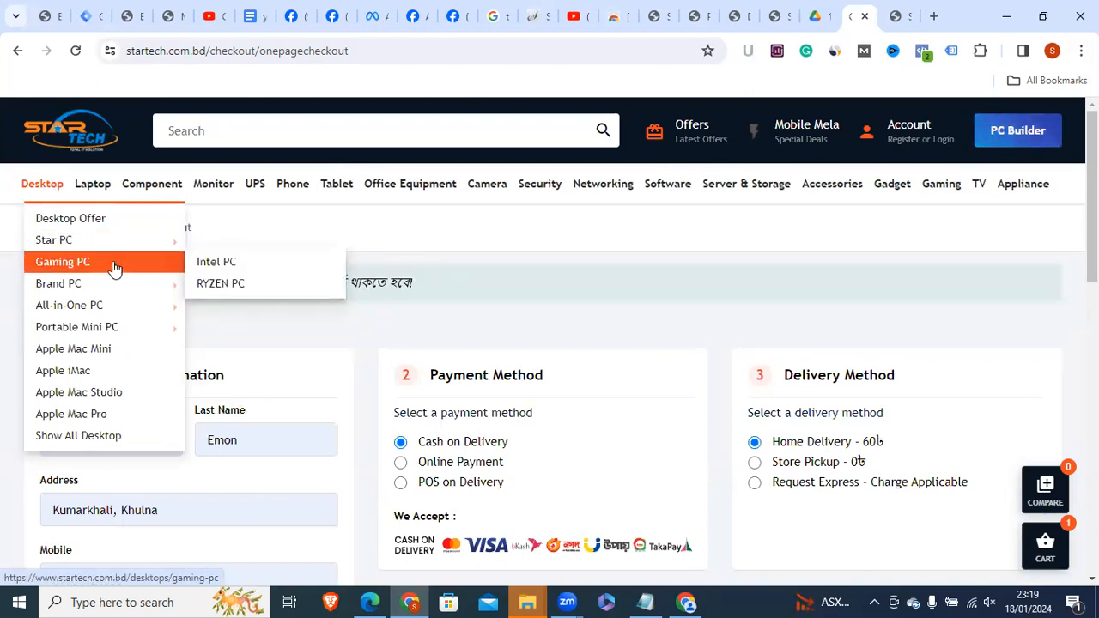
{"action": "scroll", "coordinate": [112, 270], "scroll_direction": "down", "scroll_amount": 2}
{"action": "scroll", "coordinate": [1033, 418], "scroll_direction": "down", "scroll_amount": 5}
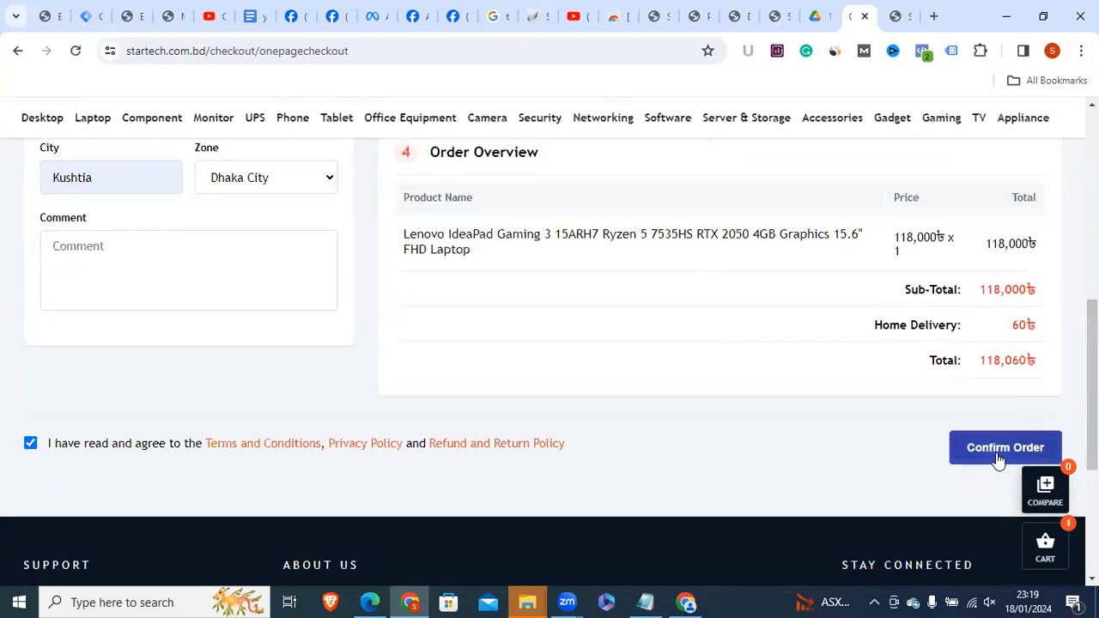
Look through the Gaming category list on Star Tech's checkout page
{"action": "scroll", "coordinate": [1033, 418], "scroll_direction": "up", "scroll_amount": 8}
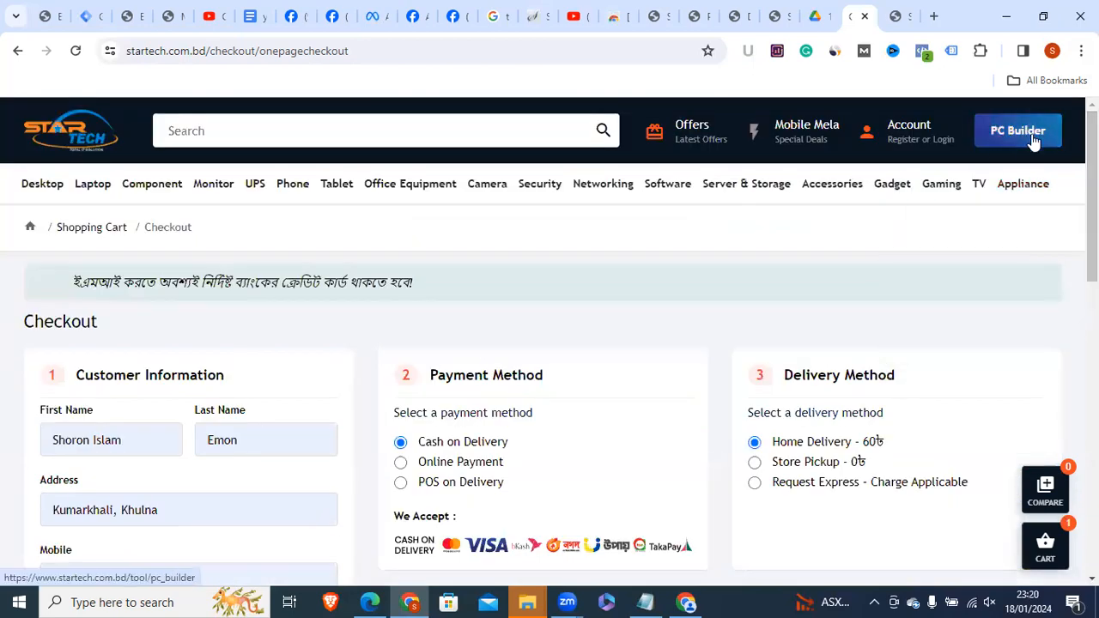
{"action": "mouse_move", "coordinate": [942, 189]}
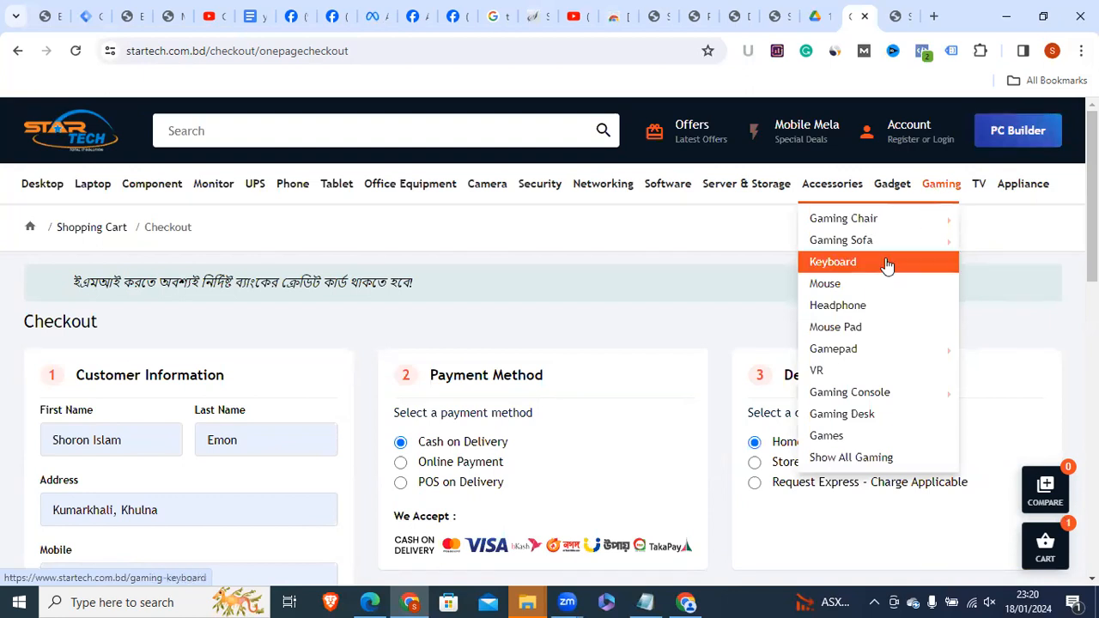
{"action": "mouse_move", "coordinate": [871, 254]}
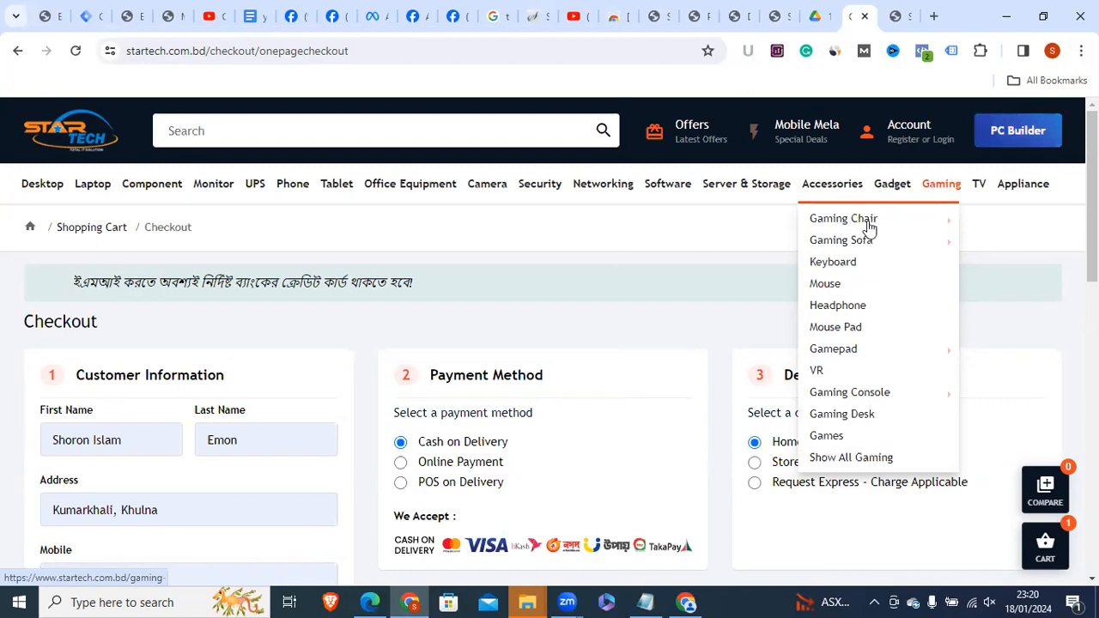
{"action": "mouse_move", "coordinate": [880, 228]}
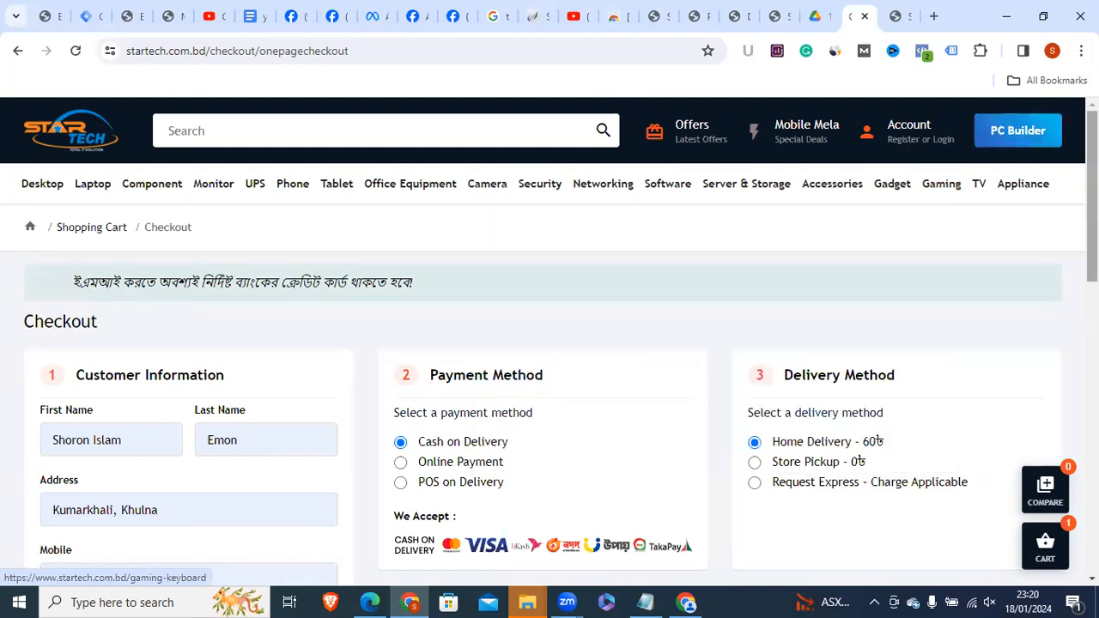
Switch to Edge and review the demo dataset's event activity chart and the PageView entry in its event list
{"action": "left_click", "coordinate": [370, 602]}
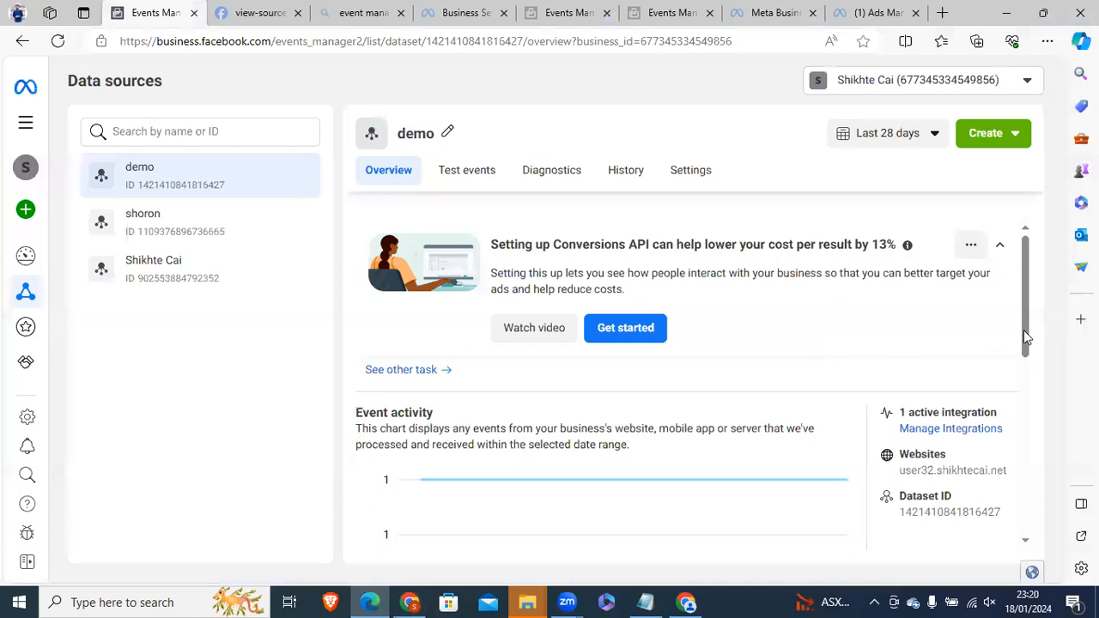
{"action": "scroll", "coordinate": [1027, 362], "scroll_direction": "down", "scroll_amount": 1}
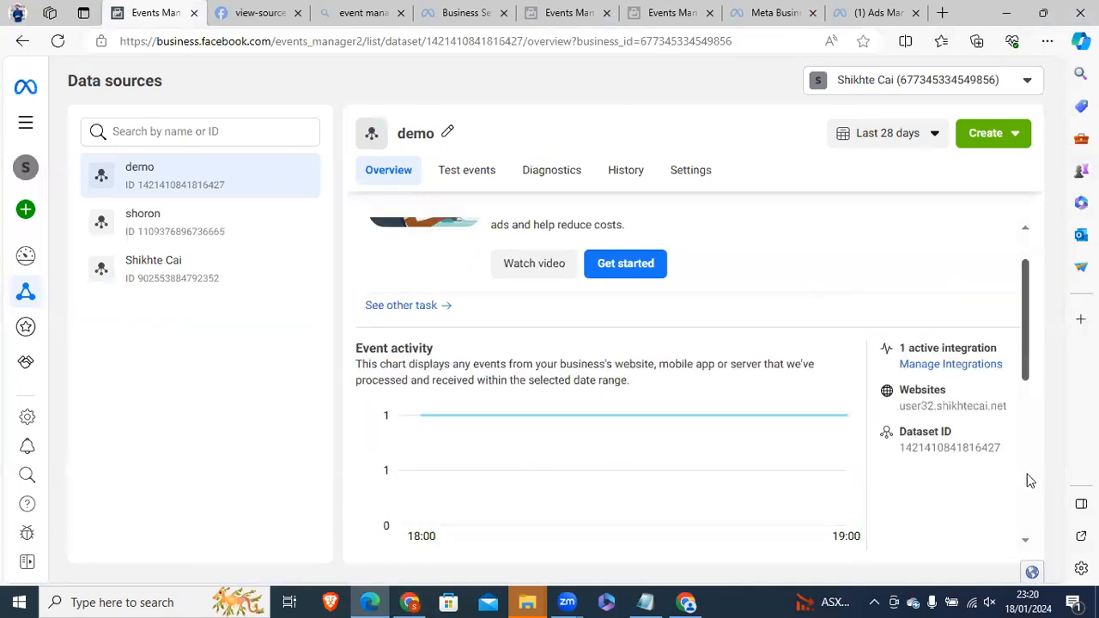
{"action": "scroll", "coordinate": [1030, 481], "scroll_direction": "down", "scroll_amount": 4}
{"action": "scroll", "coordinate": [1033, 326], "scroll_direction": "up", "scroll_amount": 5}
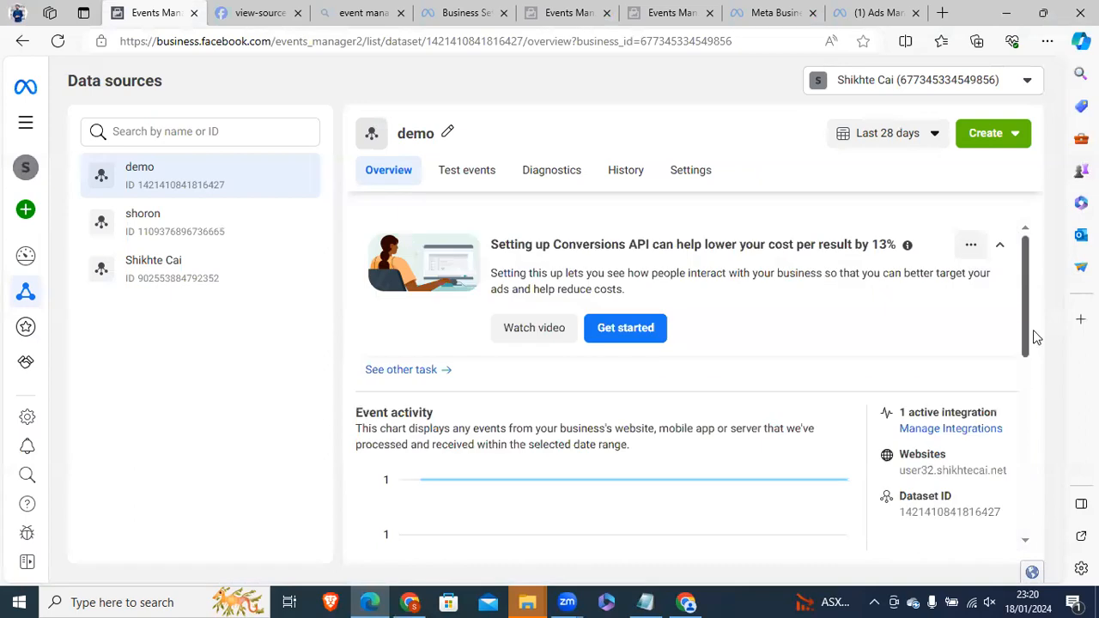
{"action": "scroll", "coordinate": [1030, 370], "scroll_direction": "down", "scroll_amount": 2}
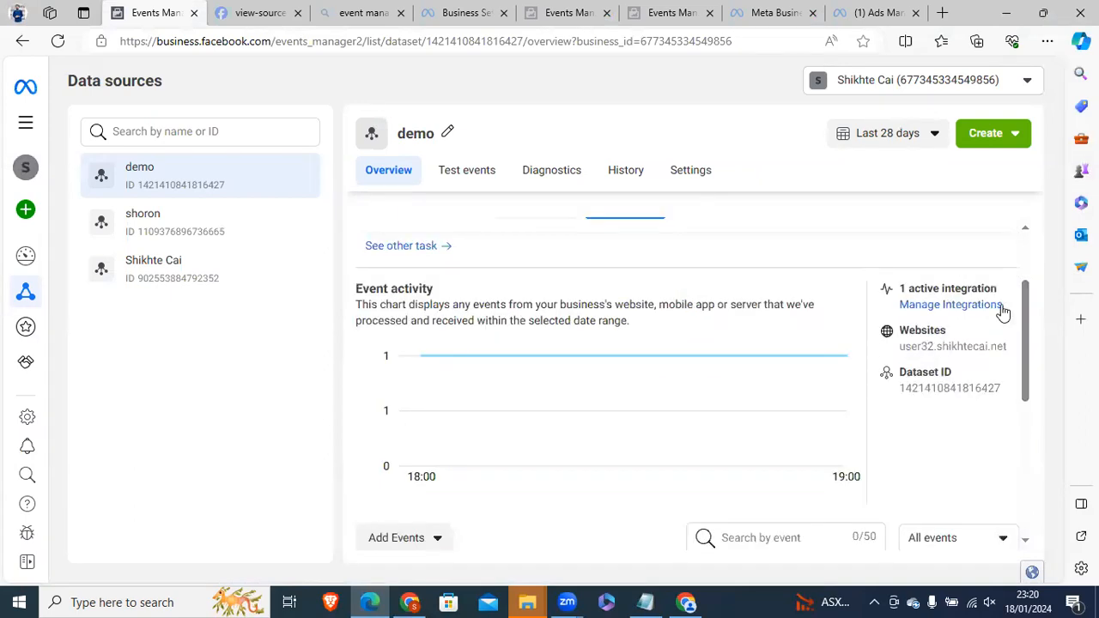
{"action": "scroll", "coordinate": [1027, 213], "scroll_direction": "up", "scroll_amount": 1}
{"action": "scroll", "coordinate": [464, 342], "scroll_direction": "up", "scroll_amount": 2}
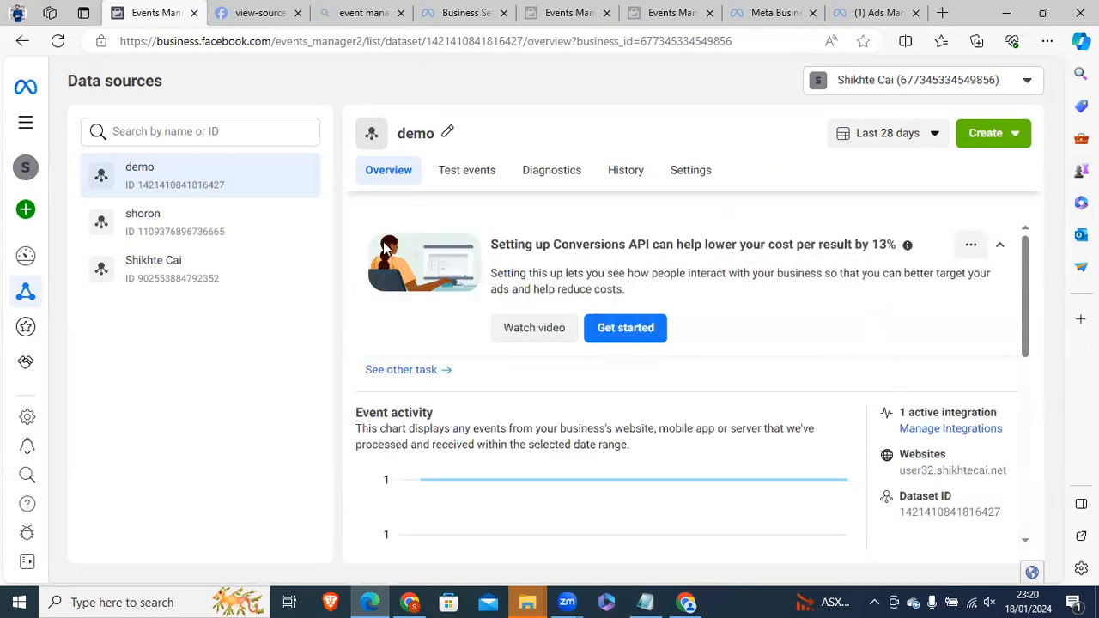
{"action": "left_click_drag", "start_coordinate": [1022, 327], "coordinate": [1021, 361]}
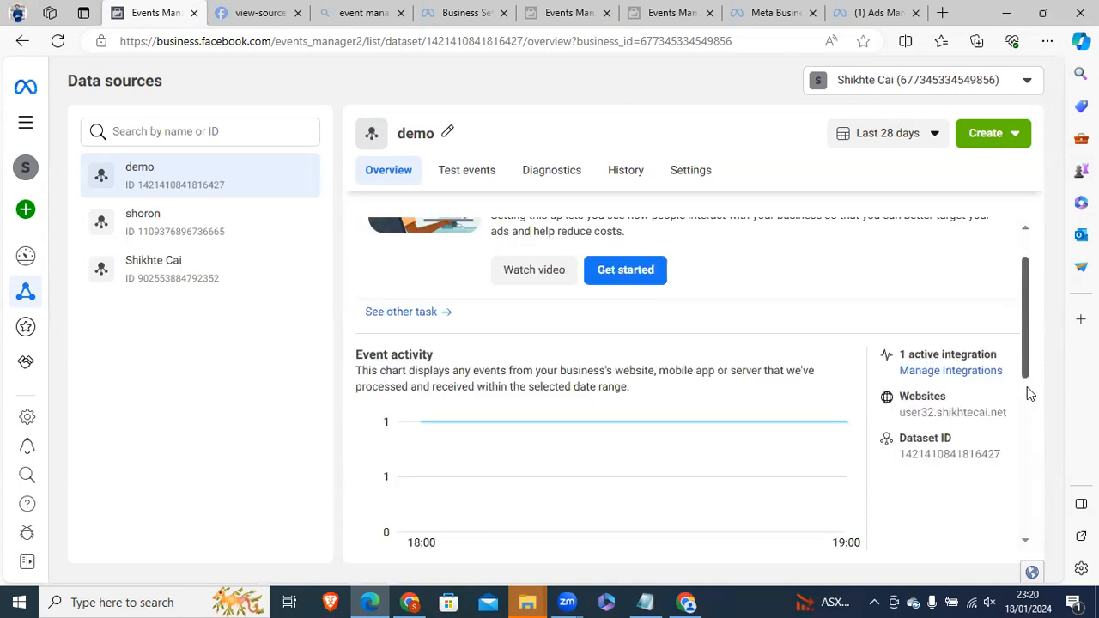
{"action": "scroll", "coordinate": [1029, 400], "scroll_direction": "down", "scroll_amount": 2}
{"action": "scroll", "coordinate": [1031, 425], "scroll_direction": "down", "scroll_amount": 1}
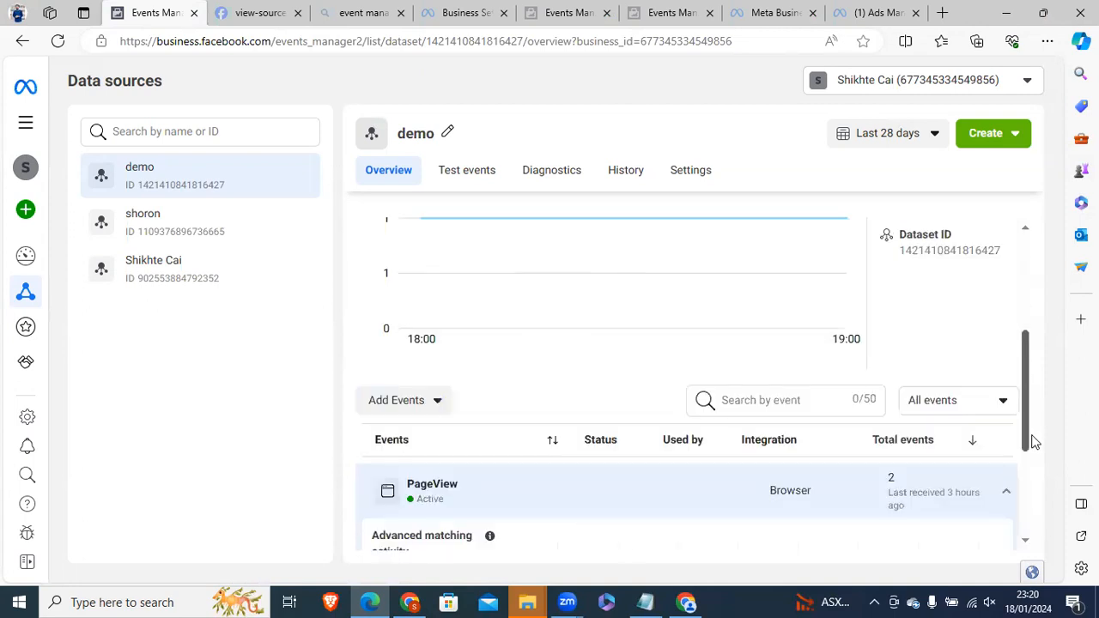
{"action": "scroll", "coordinate": [628, 550], "scroll_direction": "down", "scroll_amount": 1}
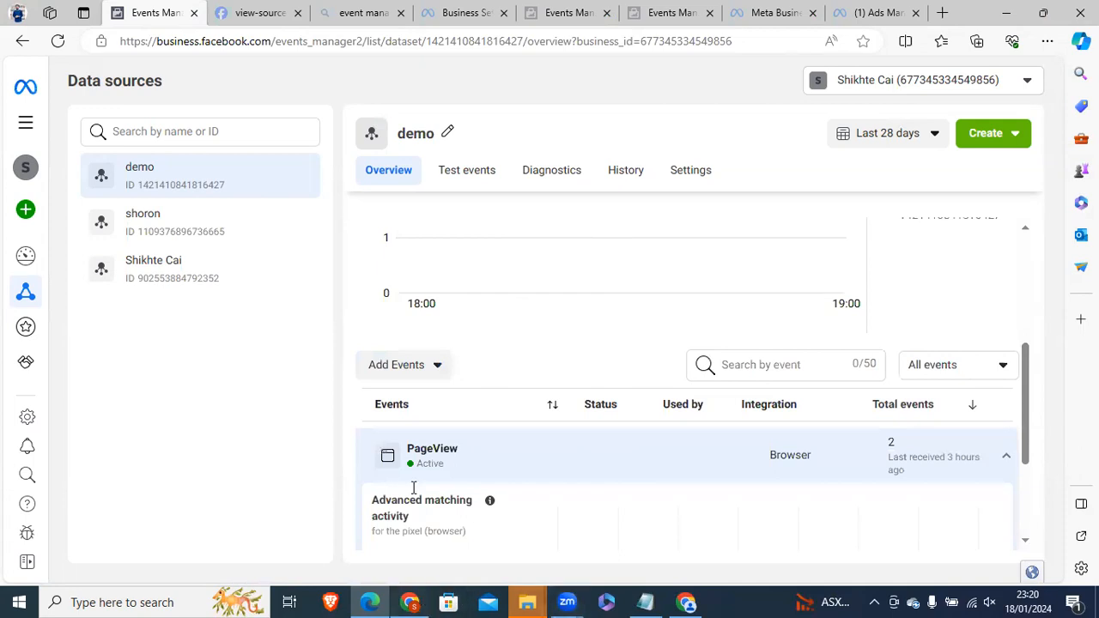
Return to the Star Tech checkout in Chrome and review its order confirmation control and the Desktop category list
{"action": "left_click", "coordinate": [409, 602]}
{"action": "scroll", "coordinate": [962, 464], "scroll_direction": "down", "scroll_amount": 8}
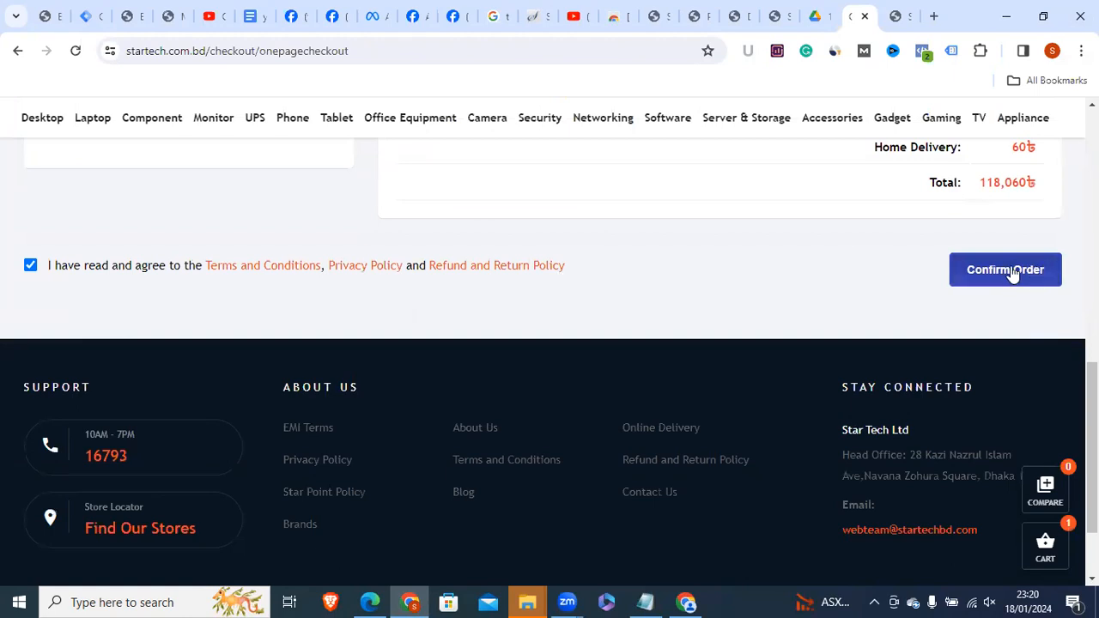
{"action": "left_click", "coordinate": [1046, 279]}
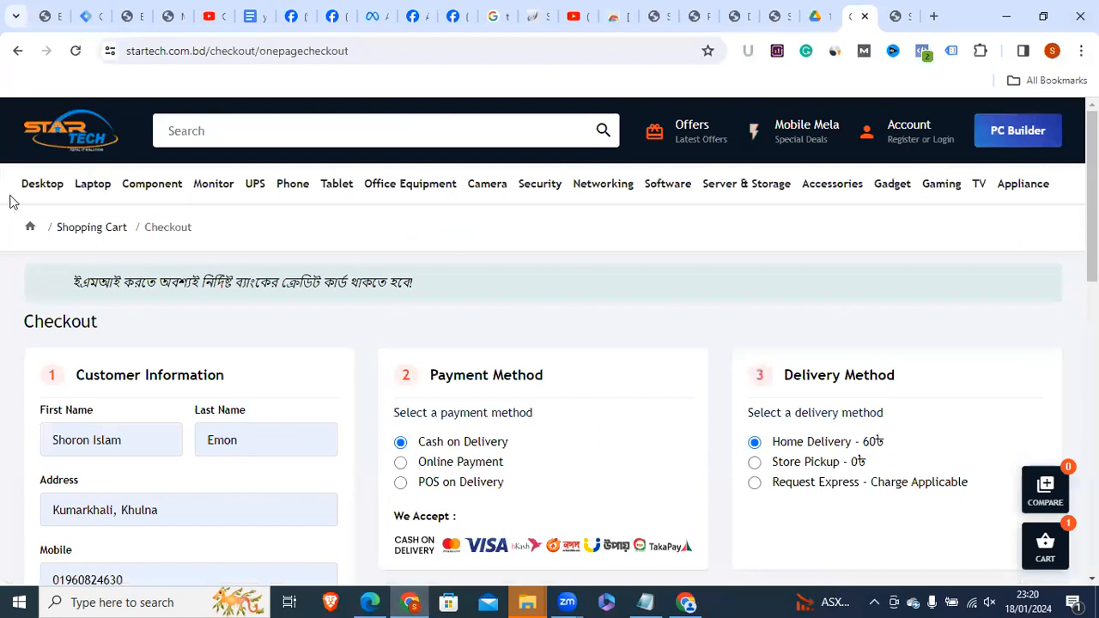
{"action": "mouse_move", "coordinate": [29, 196]}
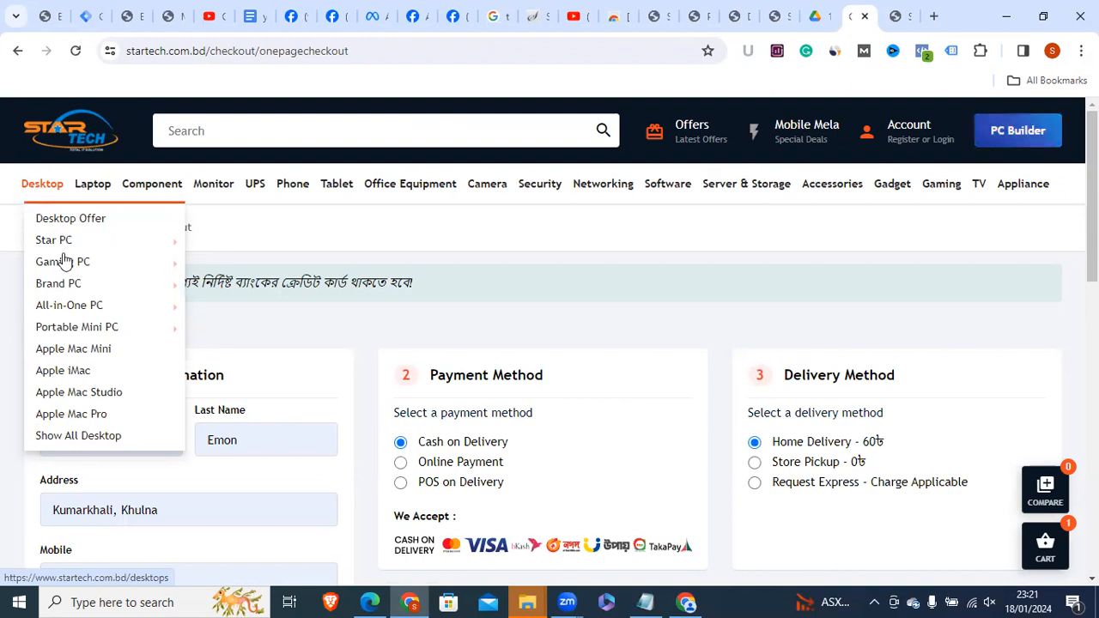
{"action": "mouse_move", "coordinate": [66, 265]}
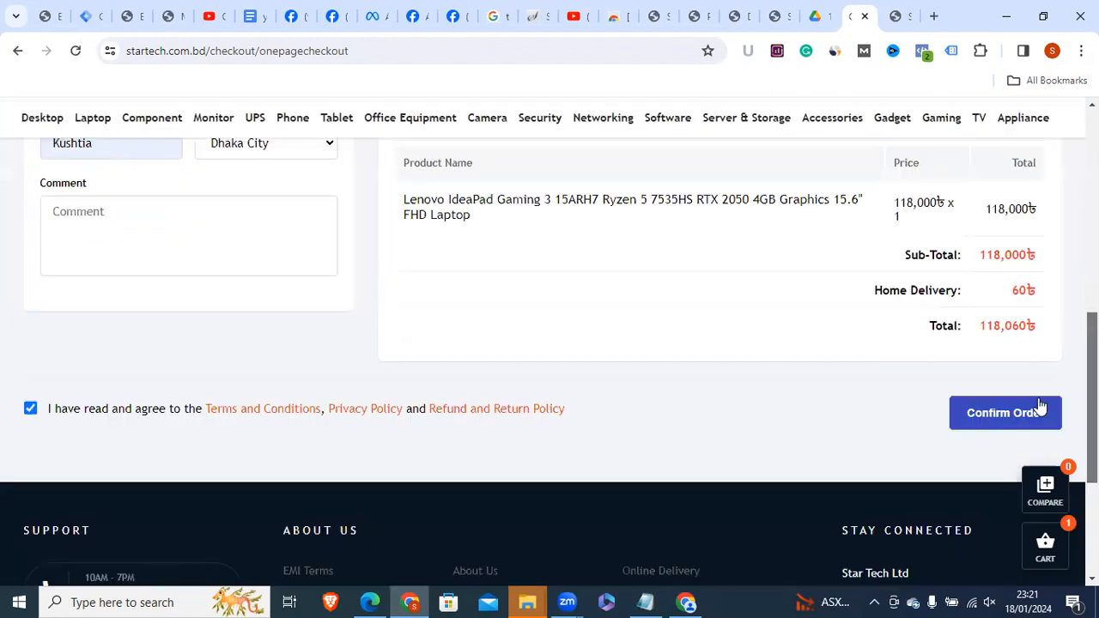
{"action": "scroll", "coordinate": [1040, 405], "scroll_direction": "down", "scroll_amount": 1}
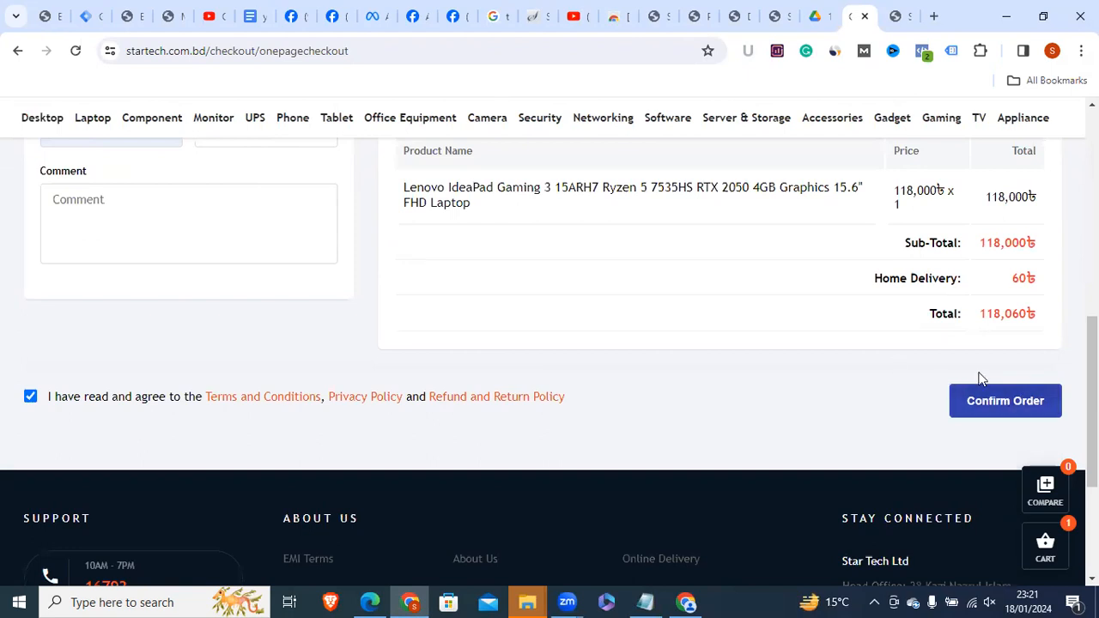
{"action": "left_click", "coordinate": [1001, 400]}
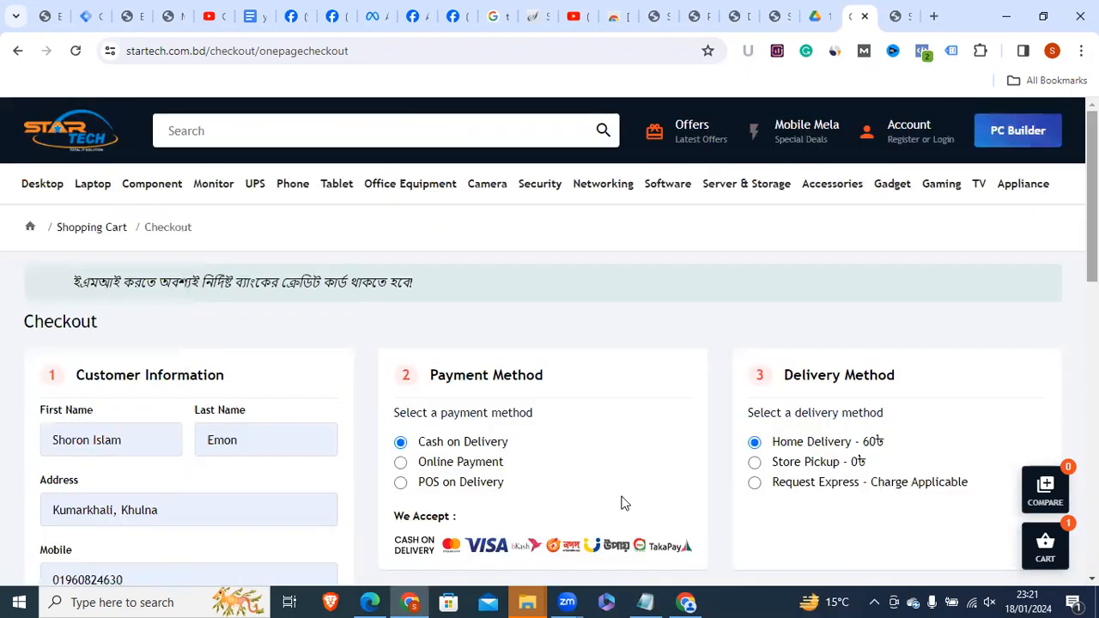
Switch to Edge and examine the Meta Pixel connection methods for the demo dataset's new integration, highlighting Event setup tool before closing the dialog
{"action": "left_click", "coordinate": [370, 601]}
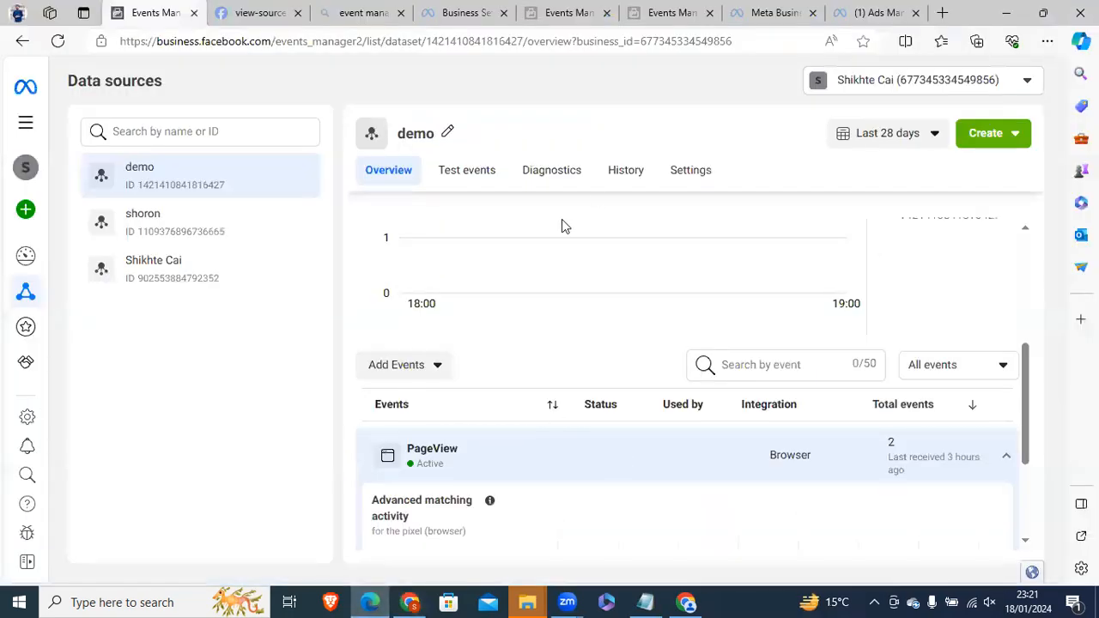
{"action": "left_click", "coordinate": [406, 369]}
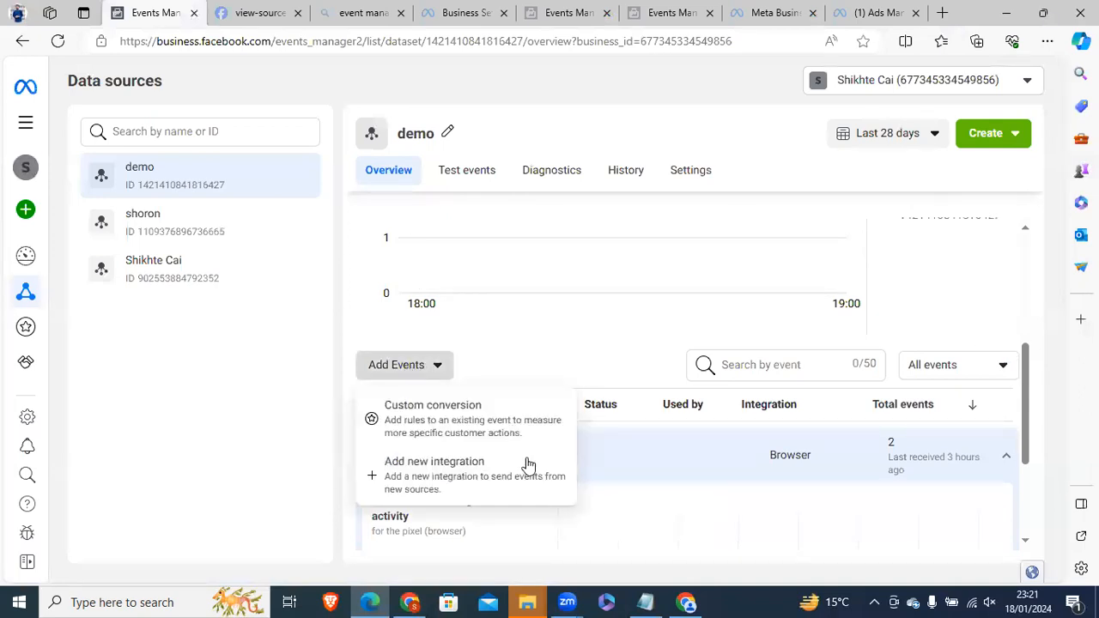
{"action": "left_click", "coordinate": [475, 471]}
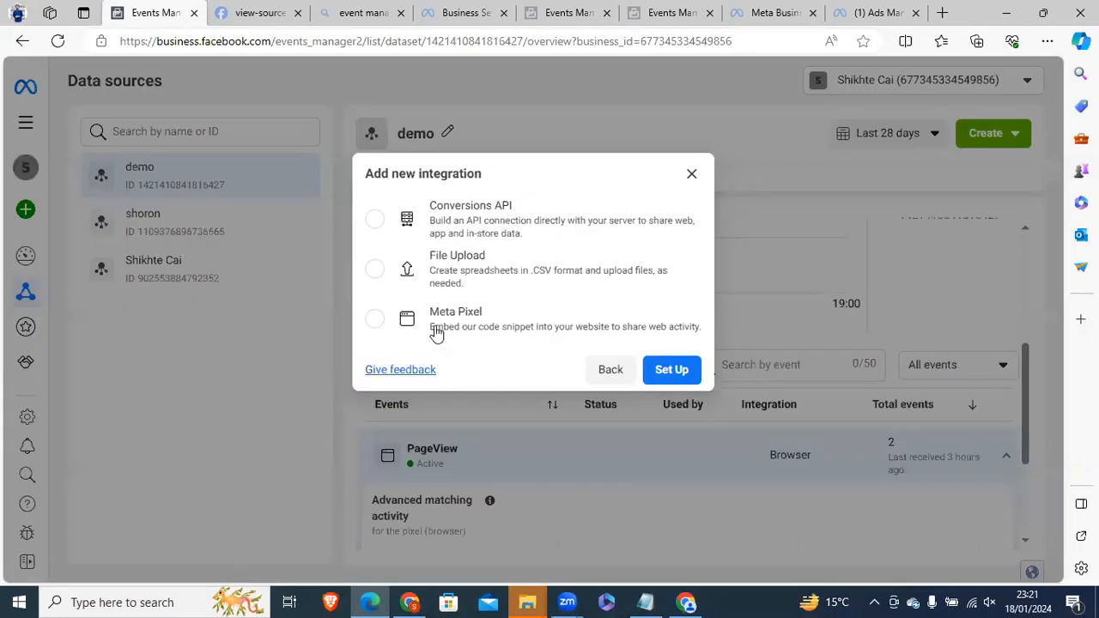
{"action": "left_click", "coordinate": [687, 377]}
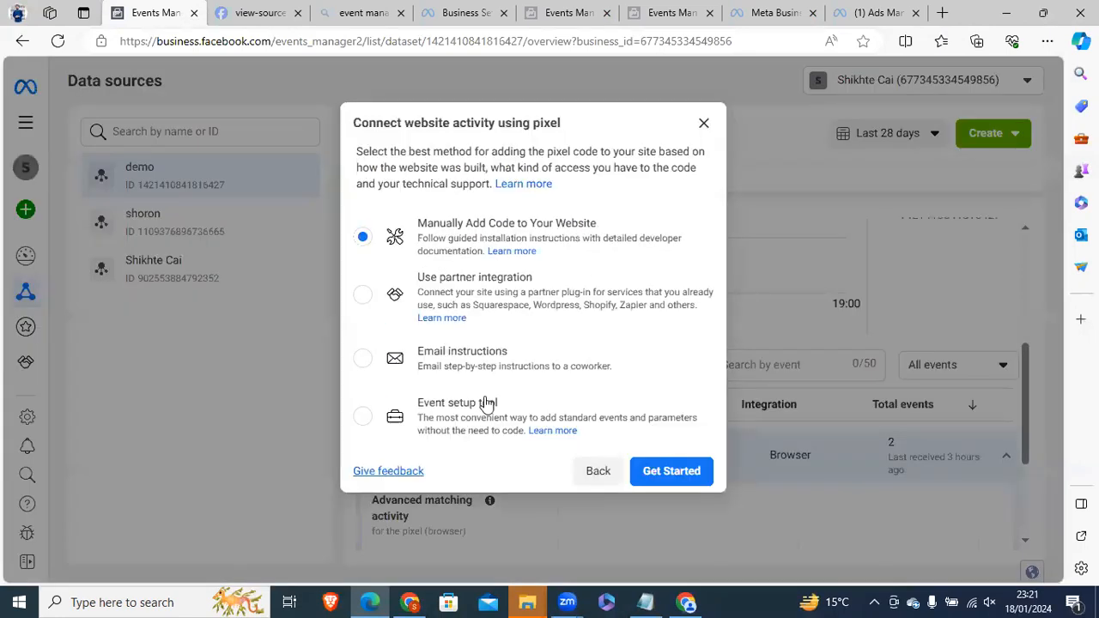
{"action": "left_click", "coordinate": [466, 421]}
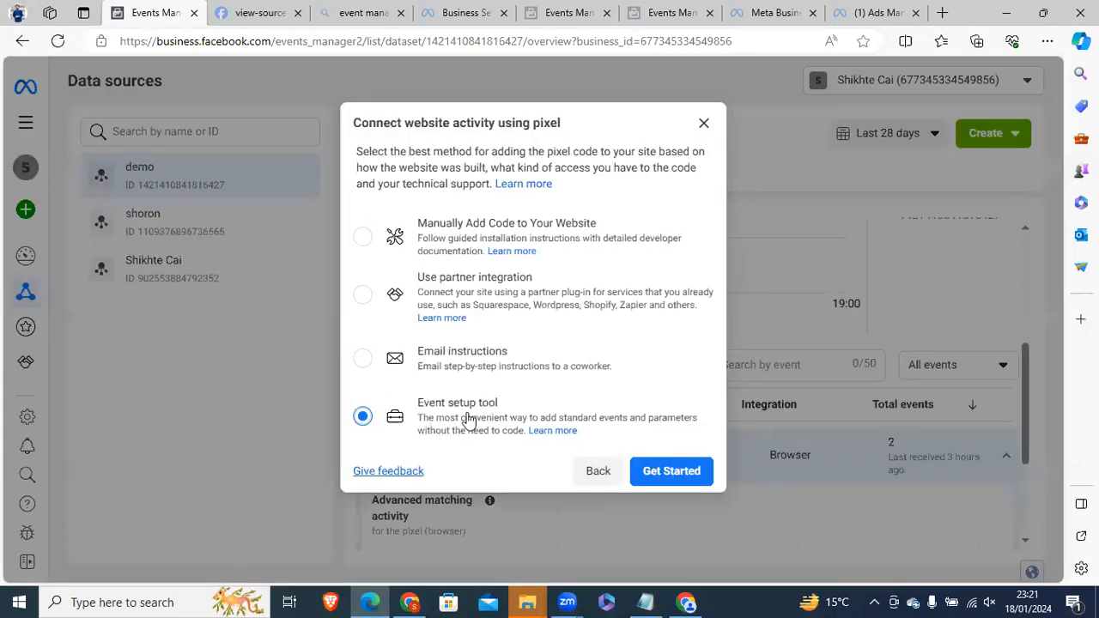
{"action": "triple_click", "coordinate": [409, 416]}
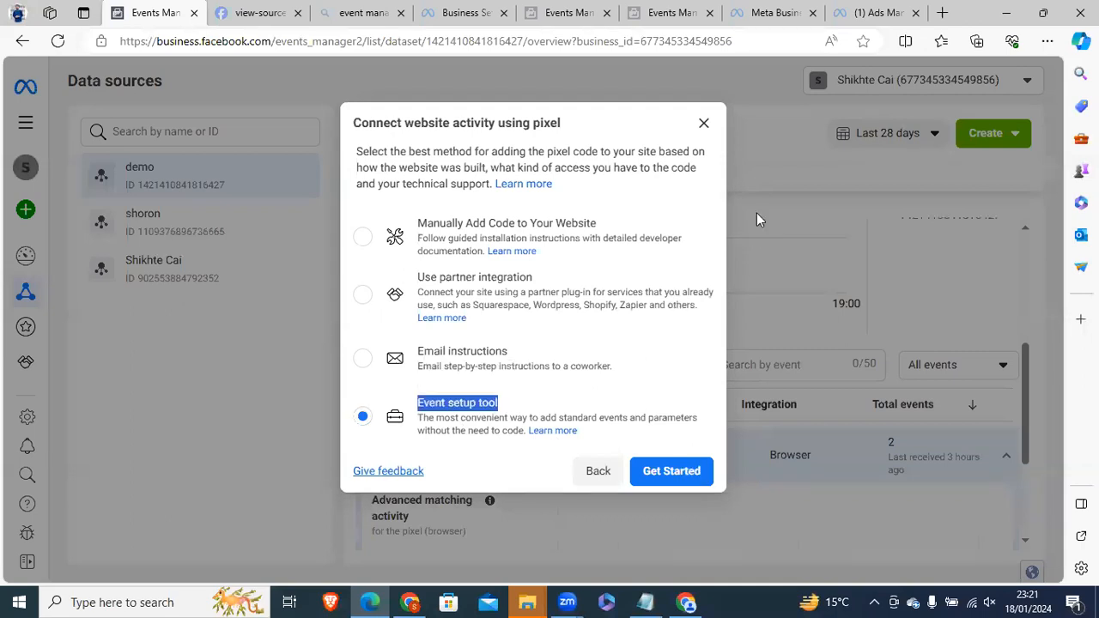
{"action": "left_click", "coordinate": [704, 124]}
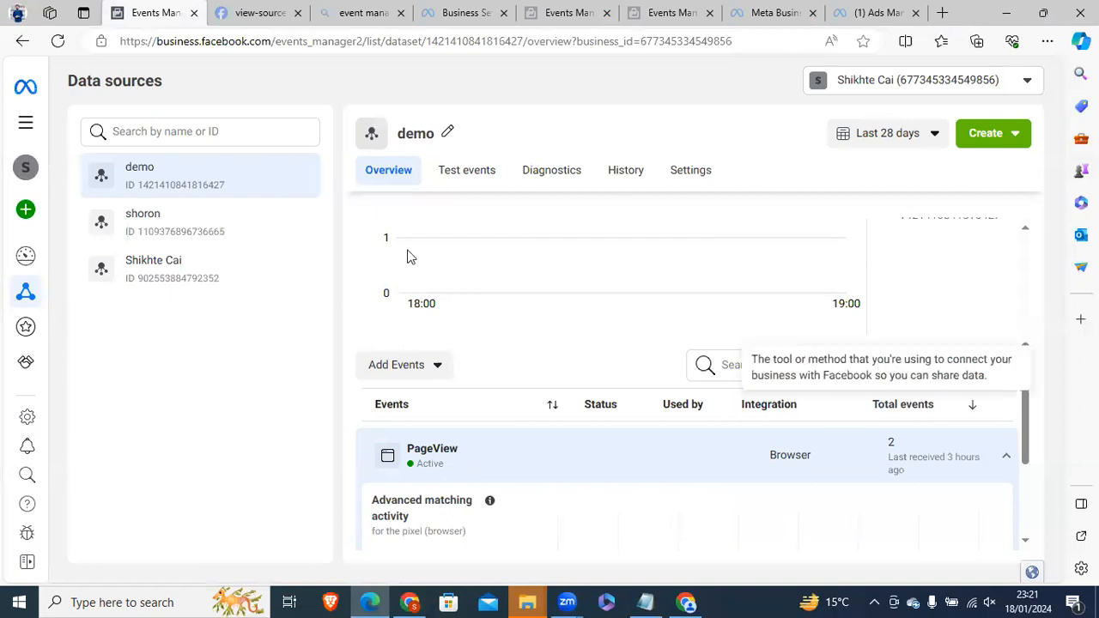
Highlight the demo dataset's ID, switch to the My Blog home page in Chrome and inspect its pixels with Meta Pixel Helper
{"action": "left_click", "coordinate": [400, 372]}
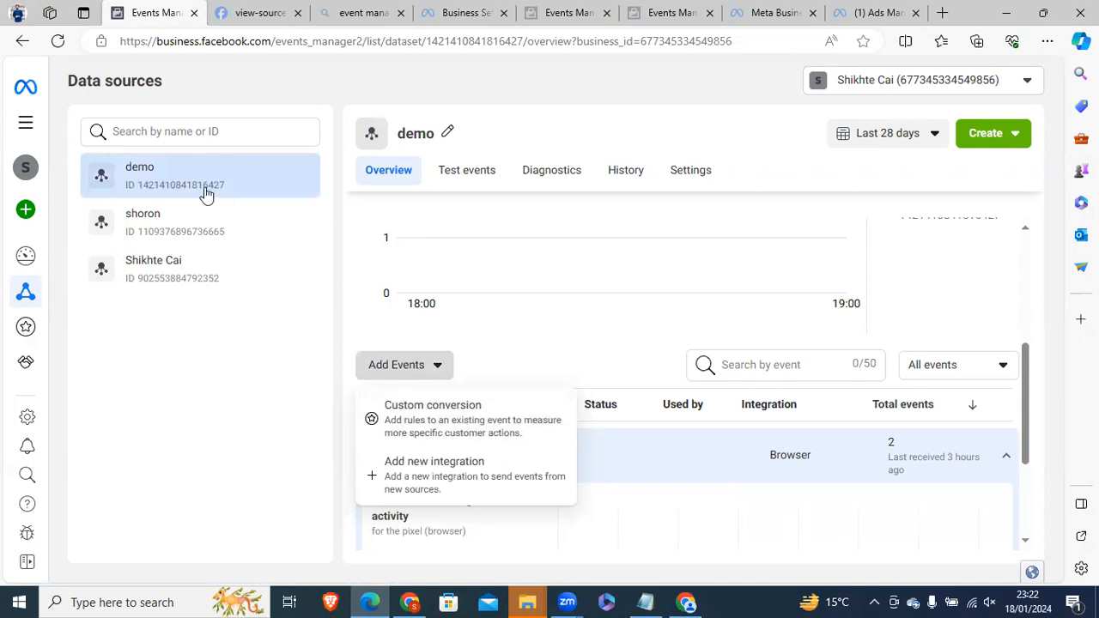
{"action": "left_click_drag", "start_coordinate": [137, 186], "coordinate": [229, 198]}
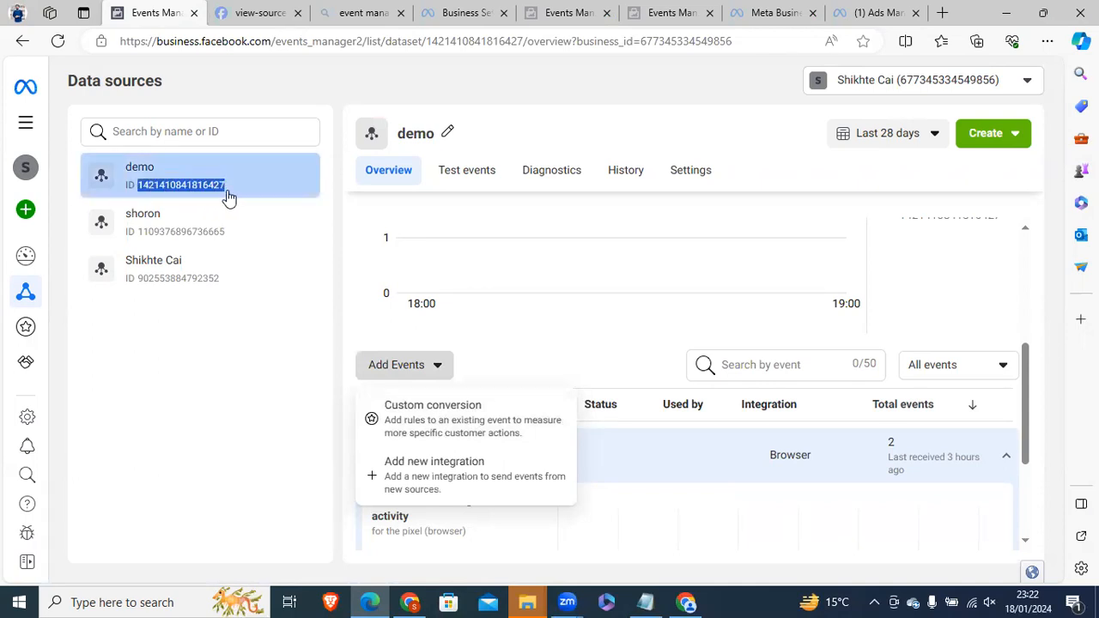
{"action": "left_click", "coordinate": [410, 602]}
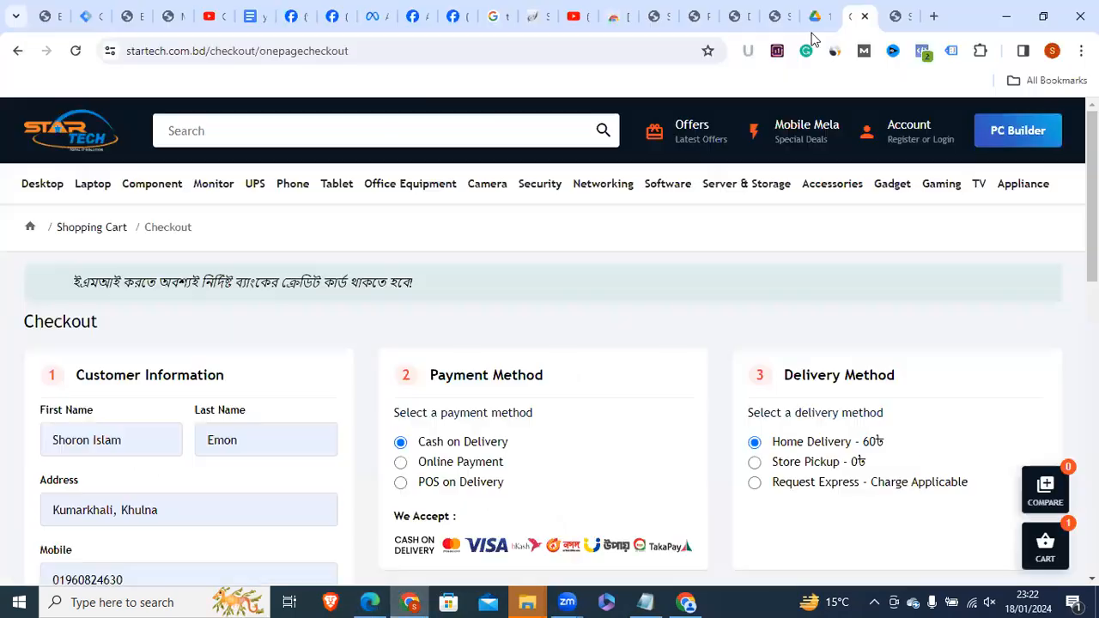
{"action": "left_click", "coordinate": [898, 26]}
{"action": "left_click", "coordinate": [119, 163]}
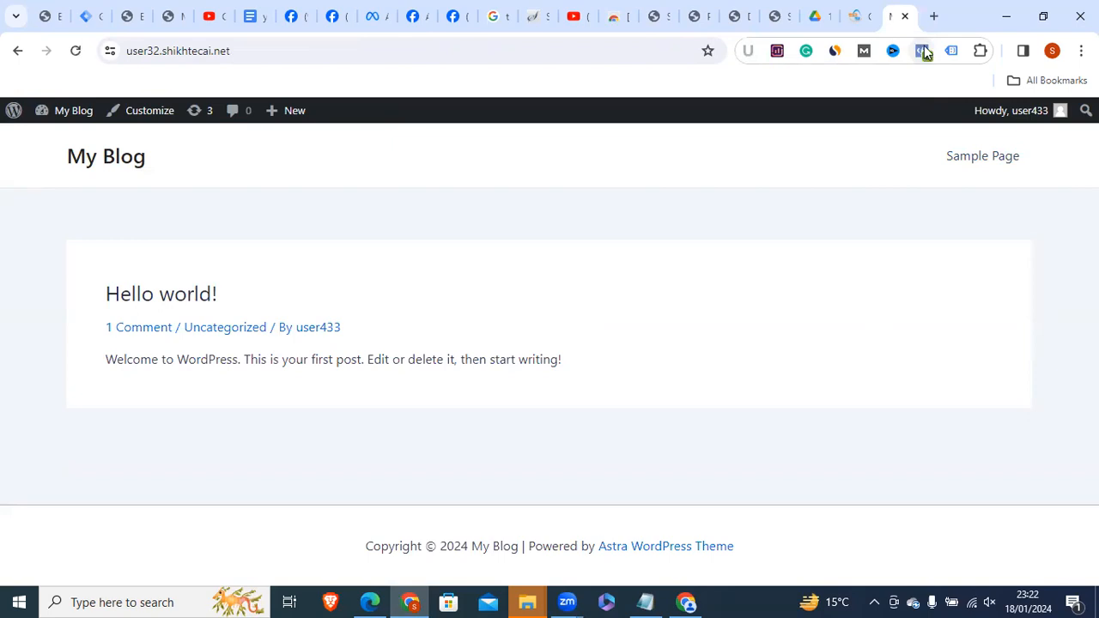
{"action": "left_click", "coordinate": [921, 52]}
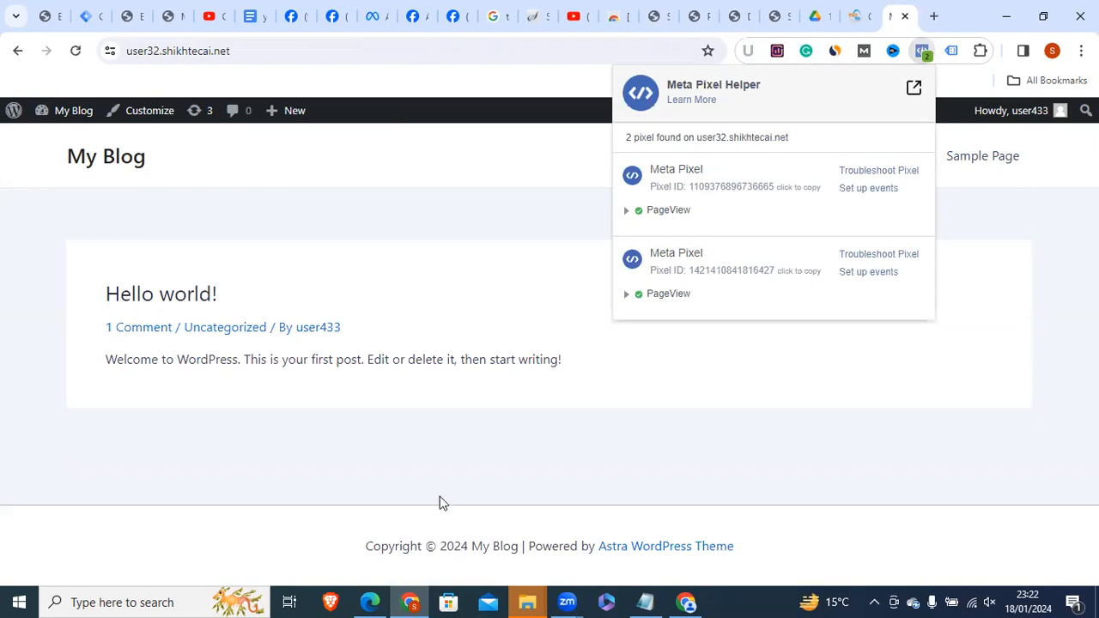
Switch back to Edge and highlight the demo dataset's ID in the data sources for comparison with the detected pixels
{"action": "left_click", "coordinate": [370, 603]}
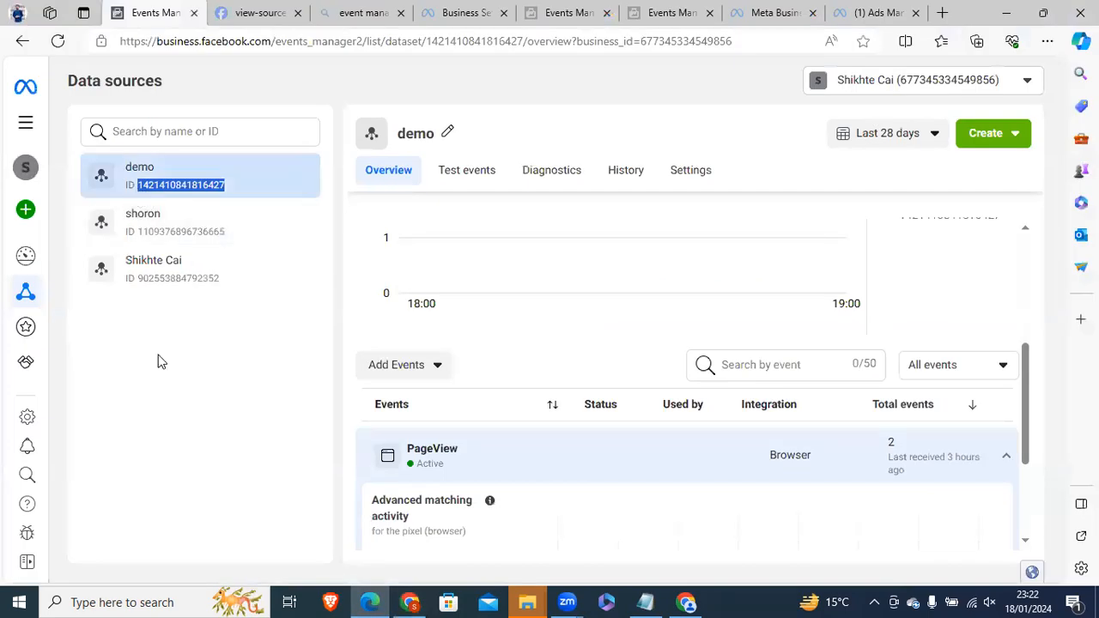
{"action": "left_click", "coordinate": [141, 198]}
{"action": "left_click_drag", "start_coordinate": [138, 195], "coordinate": [234, 198]}
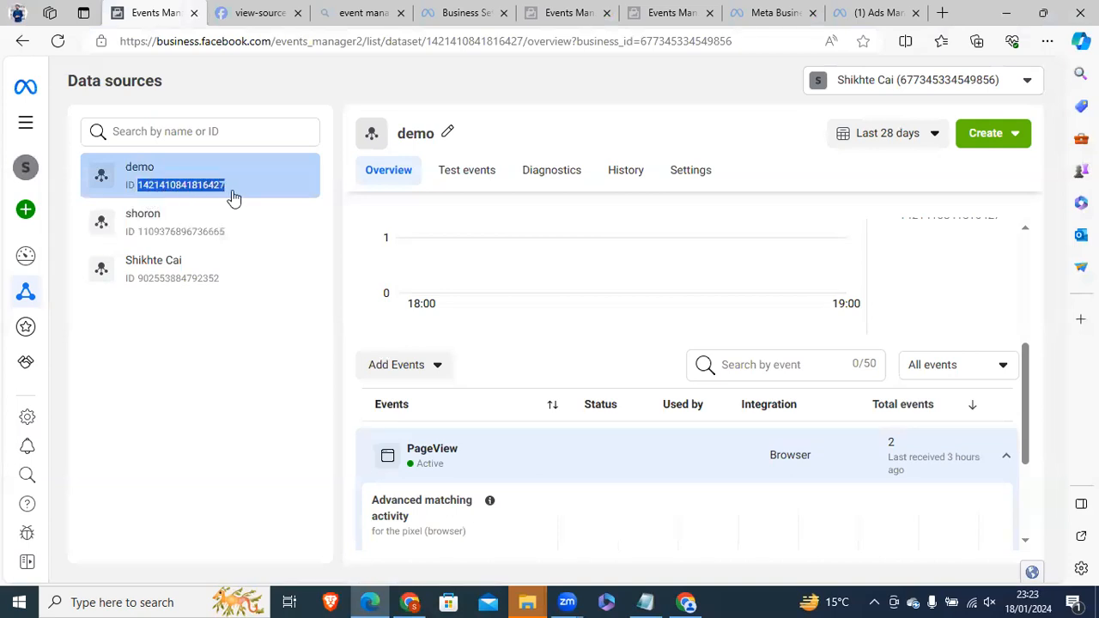
{"action": "left_click", "coordinate": [233, 197]}
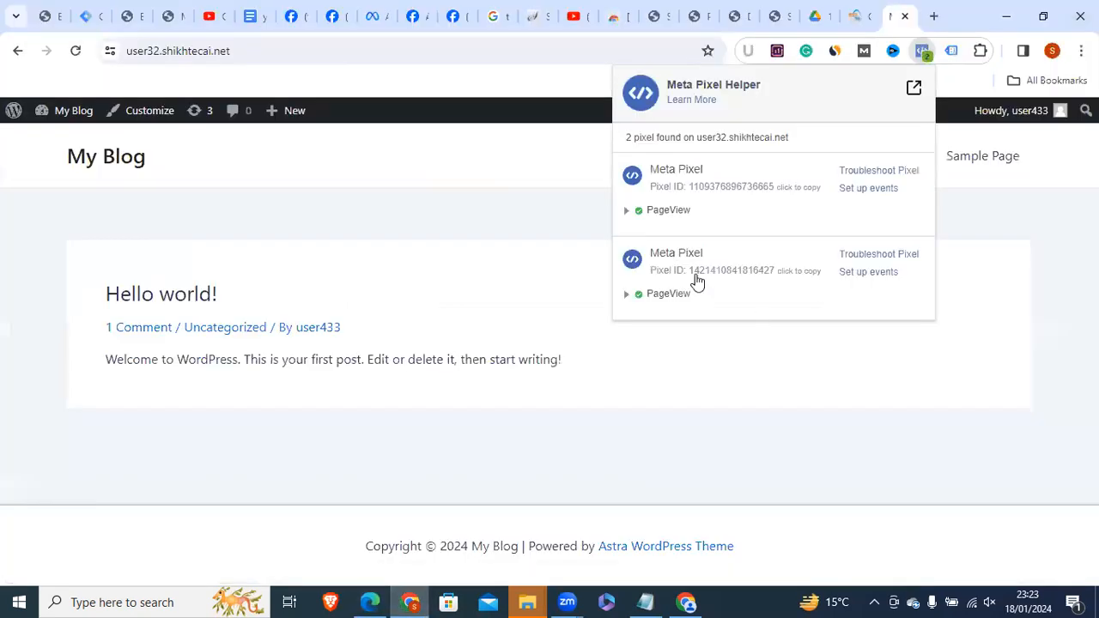
On the My Blog page in Chrome, copy both pixel IDs listed in Meta Pixel Helper and close the helper
{"action": "left_click_drag", "start_coordinate": [690, 189], "coordinate": [697, 191]}
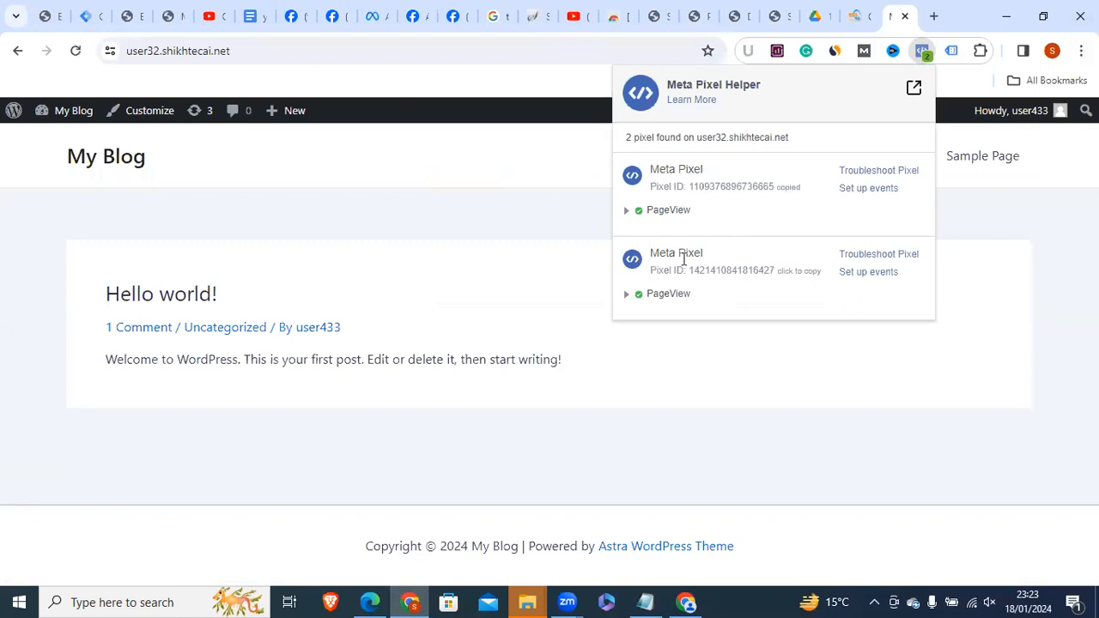
{"action": "left_click_drag", "start_coordinate": [696, 275], "coordinate": [701, 276]}
{"action": "left_click", "coordinate": [690, 275]}
{"action": "left_click_drag", "start_coordinate": [690, 274], "coordinate": [703, 274]}
{"action": "left_click", "coordinate": [704, 278]}
{"action": "left_click_drag", "start_coordinate": [773, 276], "coordinate": [767, 280]}
{"action": "left_click", "coordinate": [766, 275]}
{"action": "left_click", "coordinate": [610, 251]}
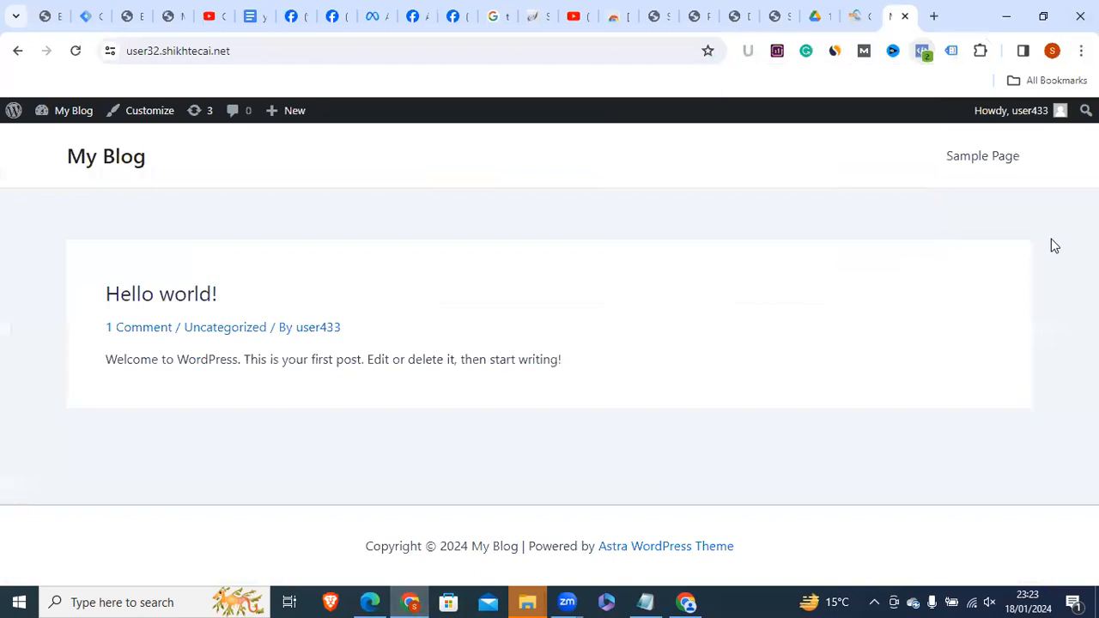
Switch to Edge and view the demo dataset's options for adding events, including the new integration option
{"action": "left_click", "coordinate": [382, 601]}
{"action": "left_click", "coordinate": [419, 368]}
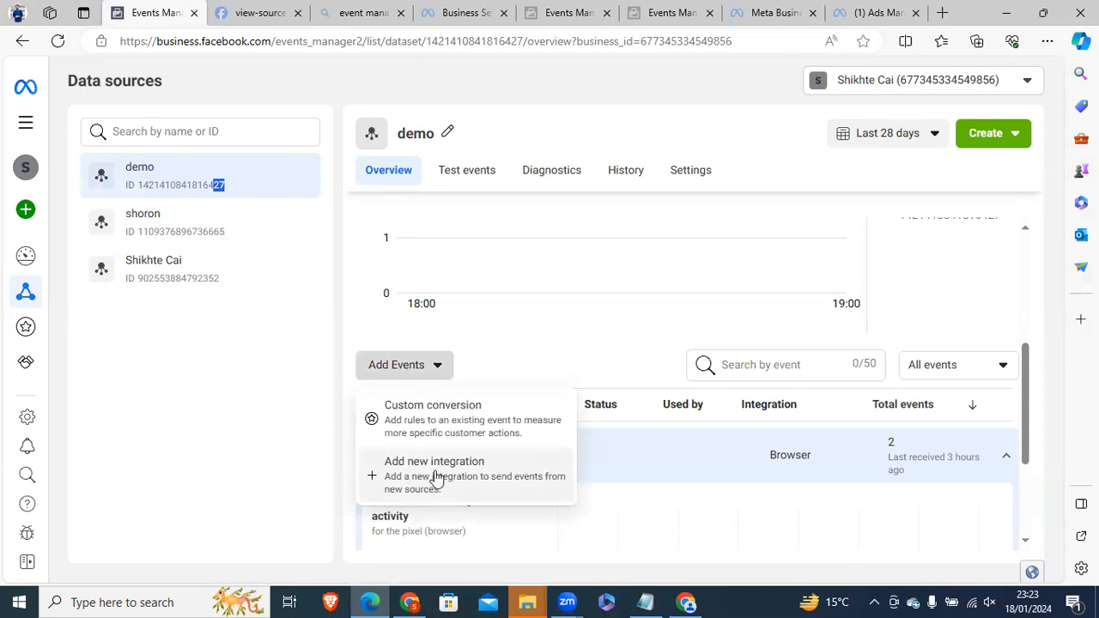
{"action": "left_click", "coordinate": [554, 342]}
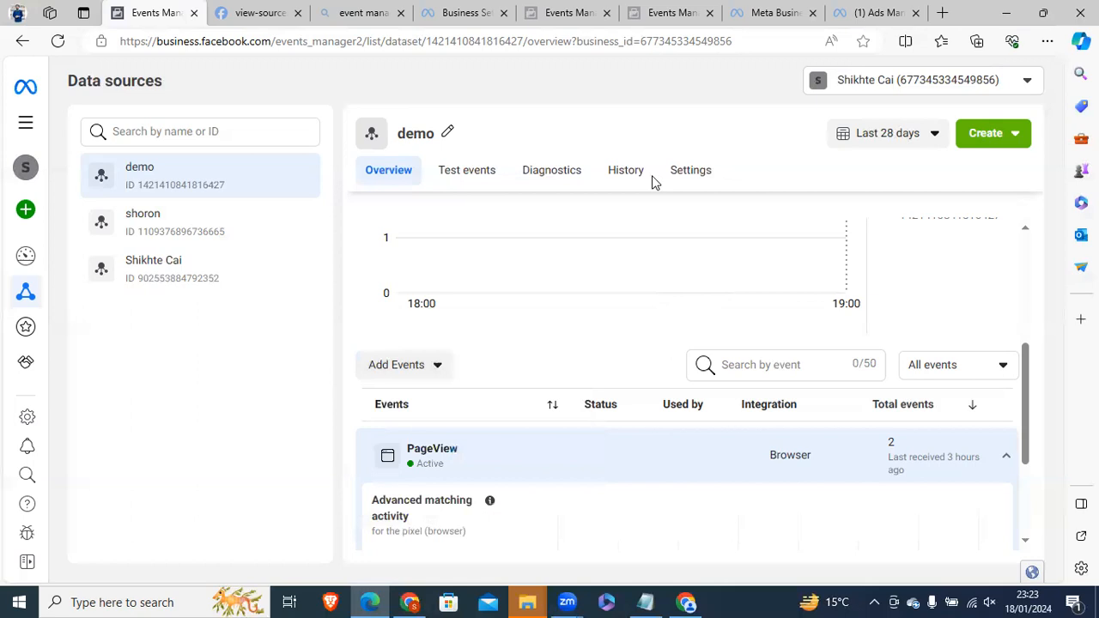